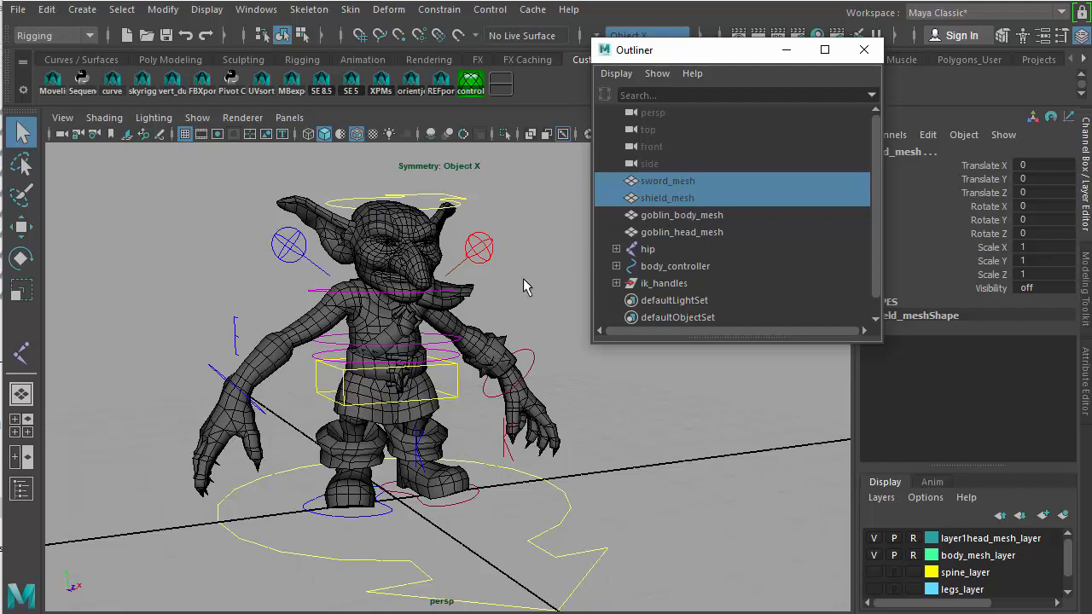
Turn on the visibility of sword_mesh and shield_mesh, and delete both meshes
left_click(1028, 287)
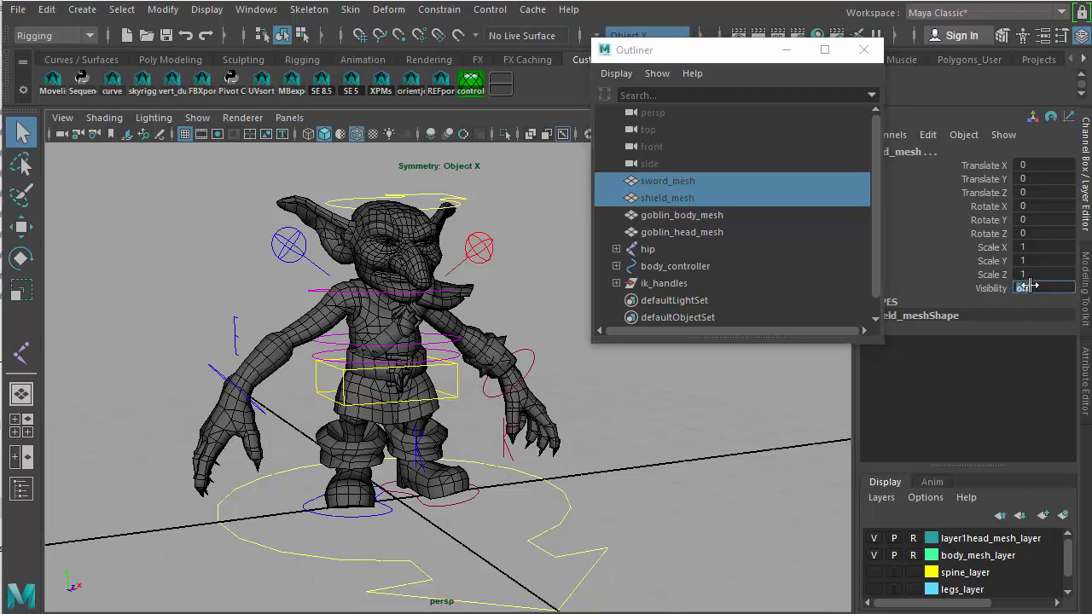
type("1")
key("Return")
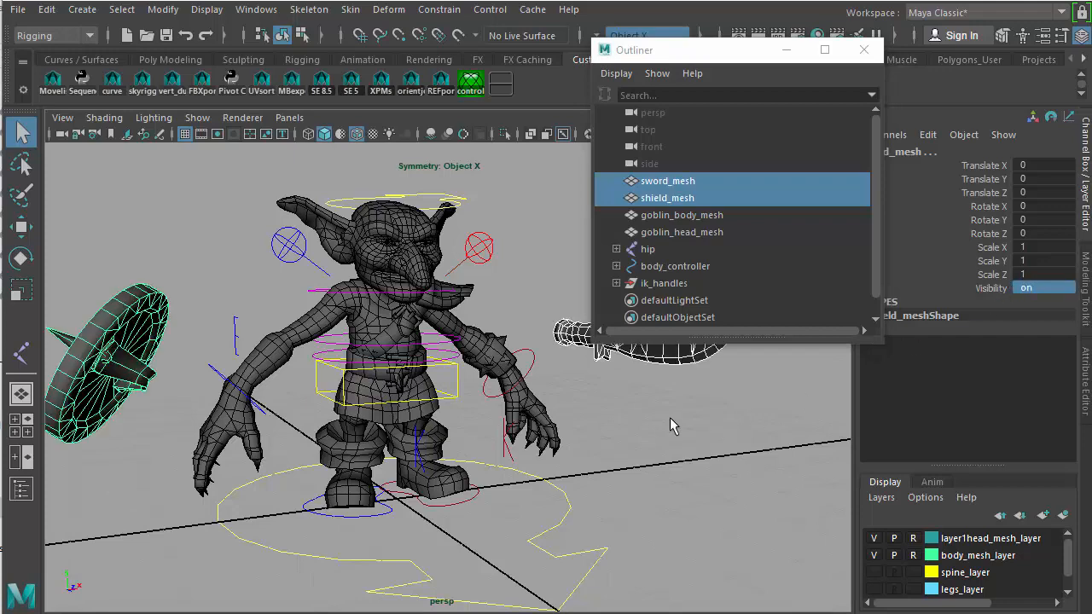
key("Delete")
Select goblin_head_mesh and set layer1head_mesh_layer to the normal display type so the head can be edited
left_click(687, 185)
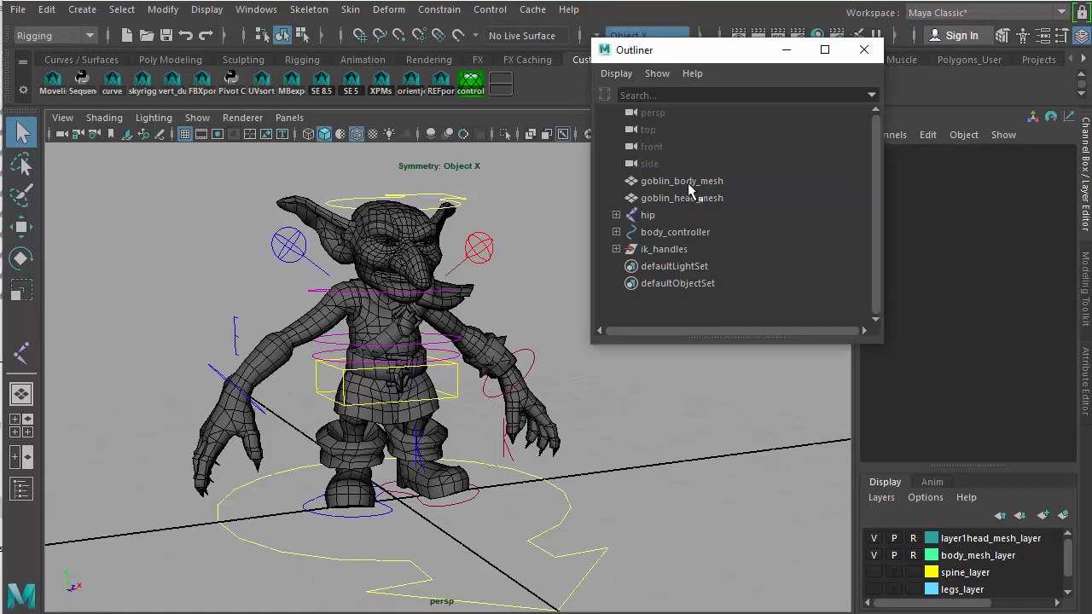
left_click(686, 195)
left_click(687, 186, "shift")
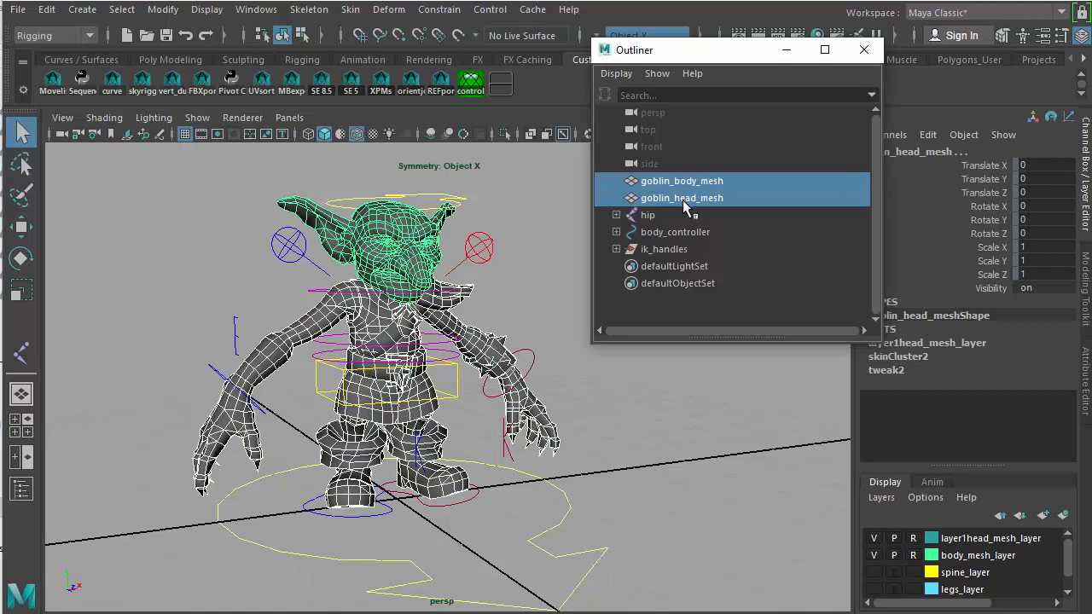
left_click(684, 202)
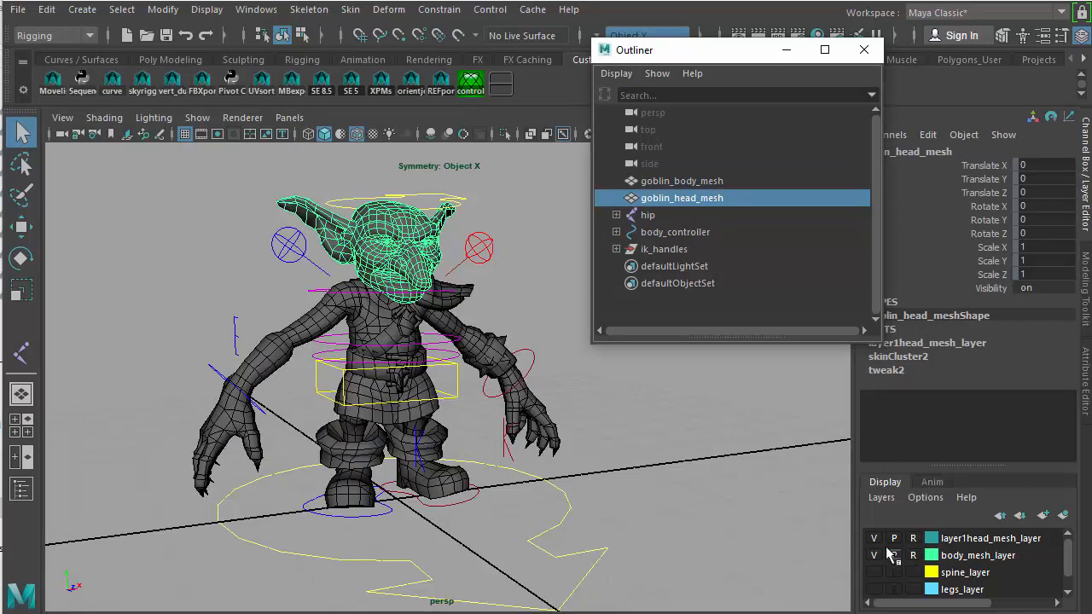
left_click(912, 538)
left_click(912, 539)
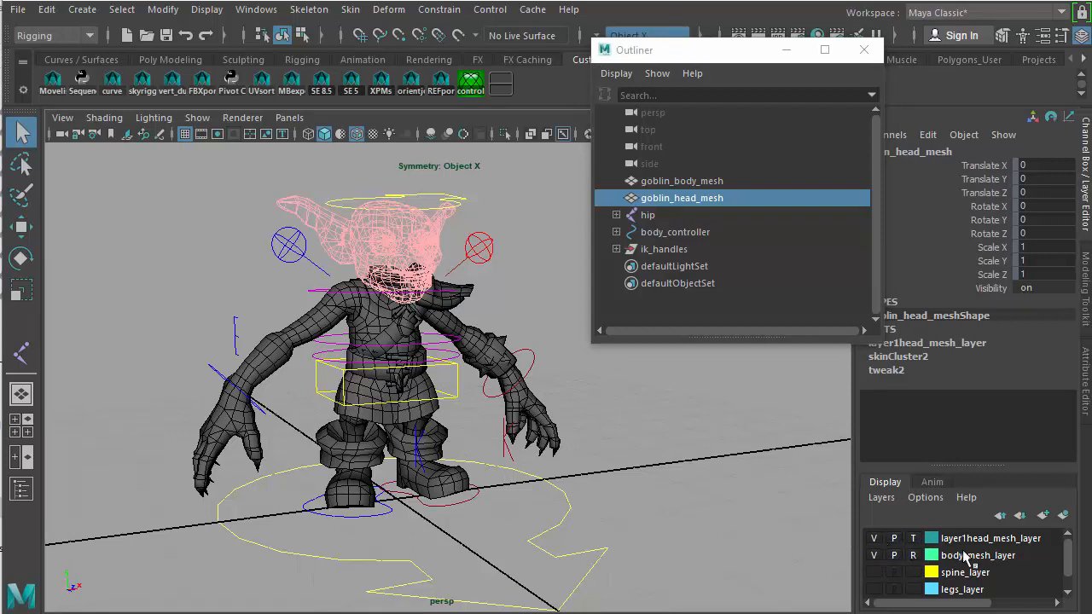
left_click_drag(953, 465, 952, 434)
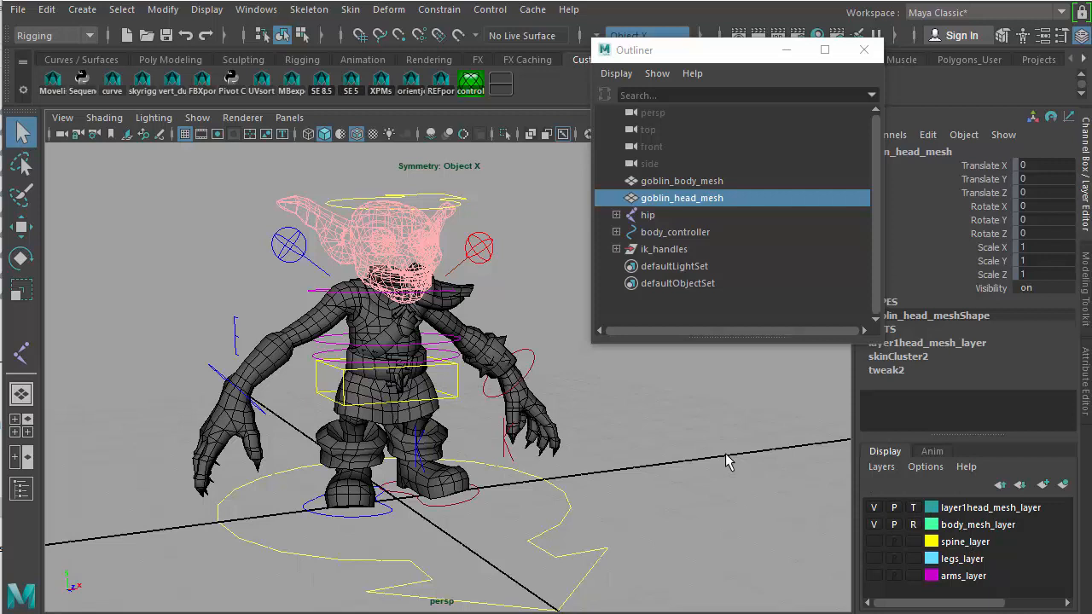
left_click(913, 507)
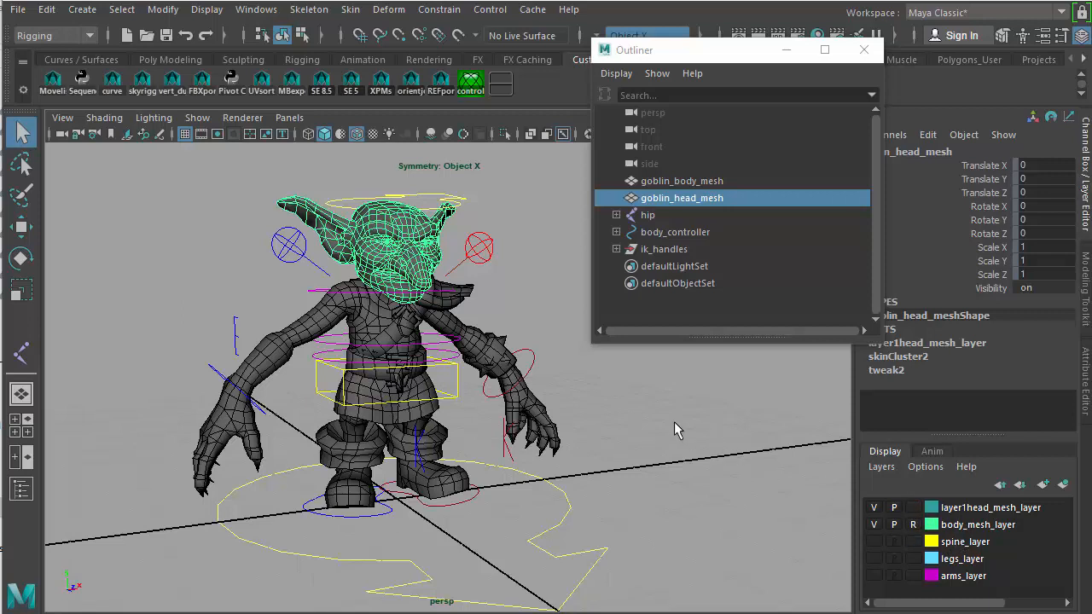
Duplicate goblin_head_mesh twice in place and clear the selection
key("ctrl+d")
key("ctrl+d")
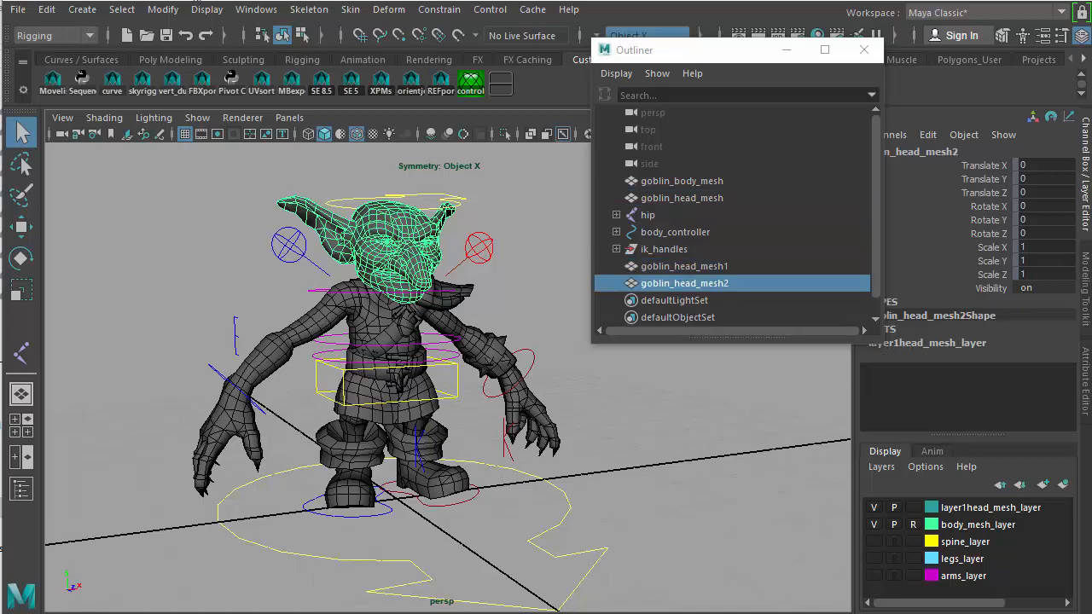
left_click(48, 10)
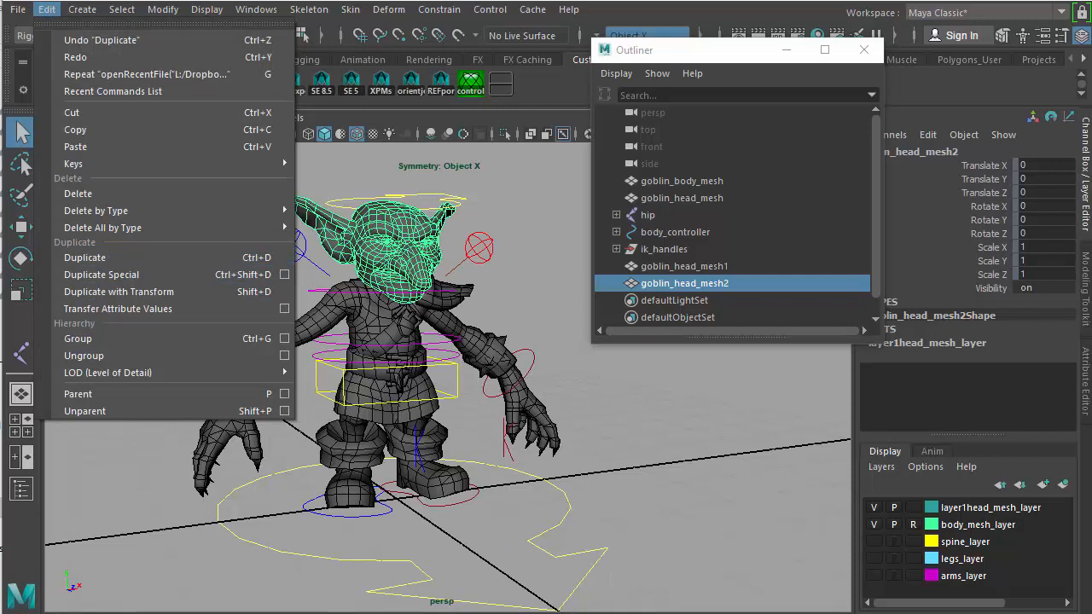
left_click(715, 512)
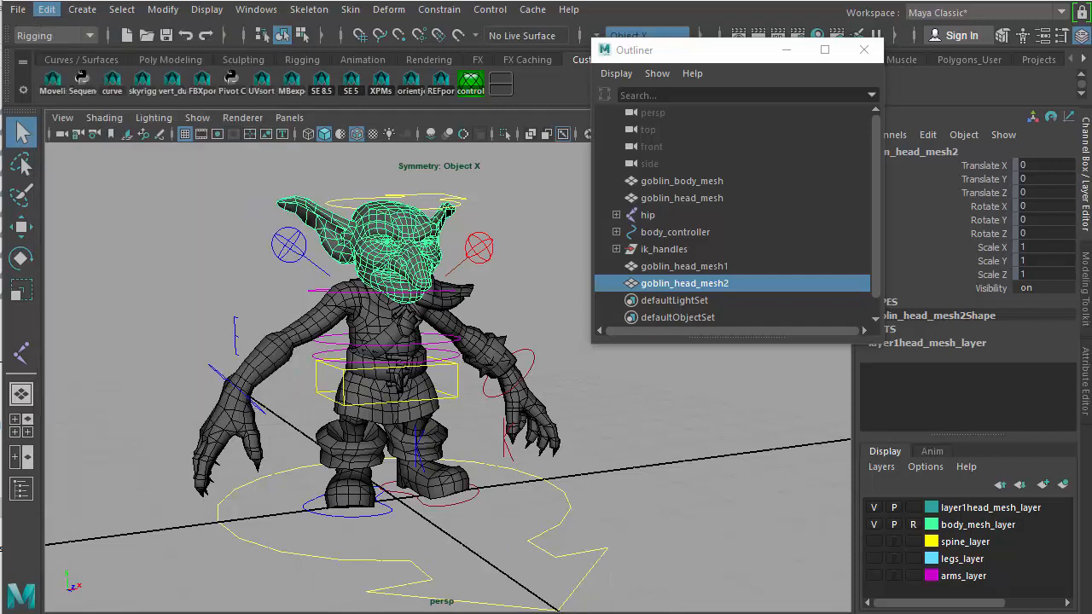
left_click(695, 496)
Switch to the full front view and select goblin_head_mesh1 and goblin_head_mesh2 with the Move tool active
key("space")
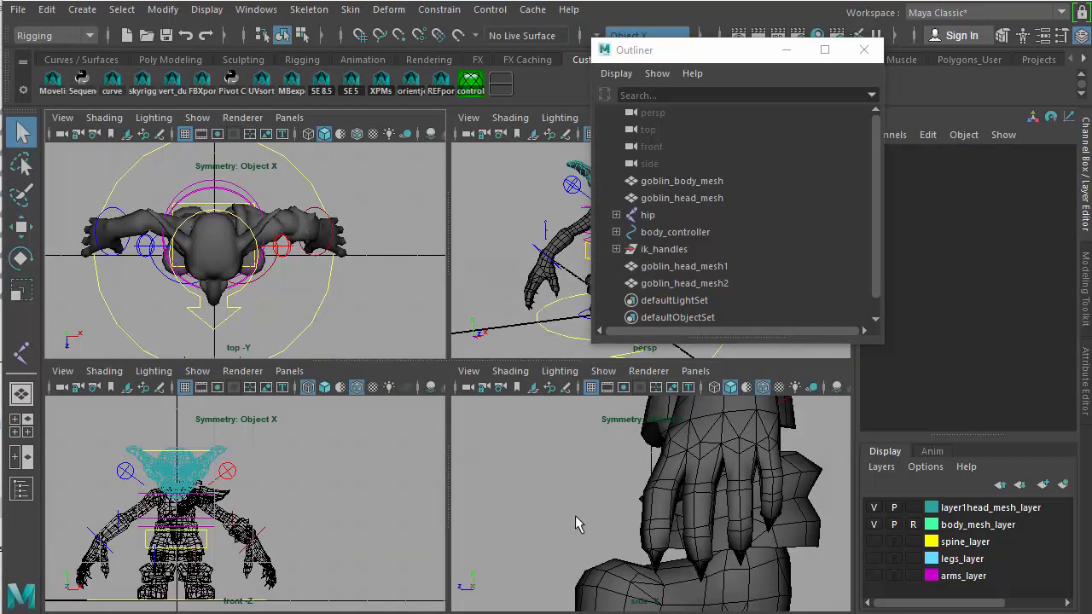
key("space")
left_click(680, 267)
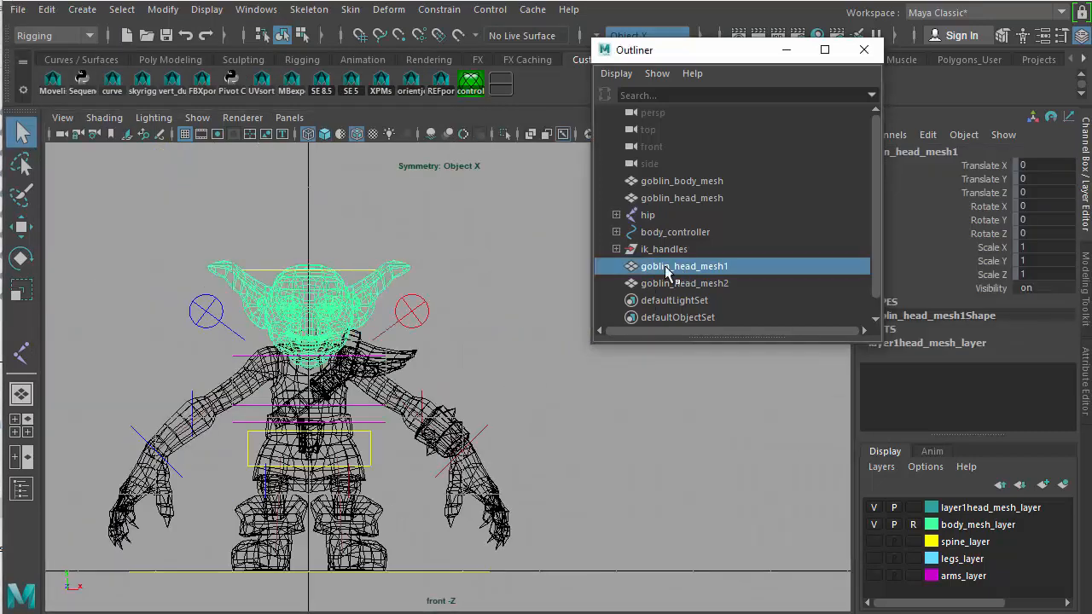
key("w")
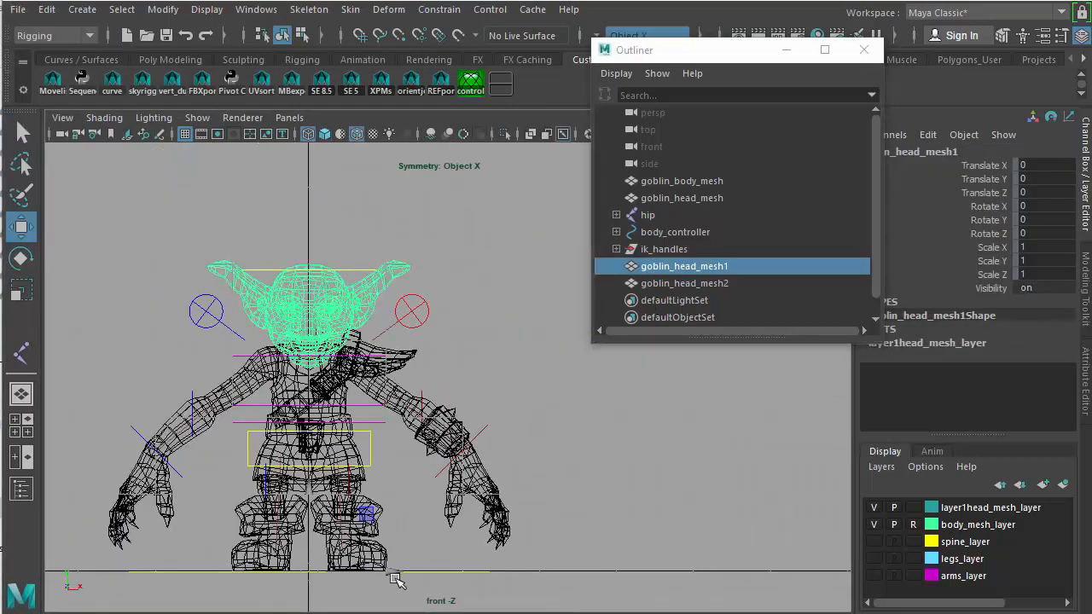
left_click(687, 282, "ctrl")
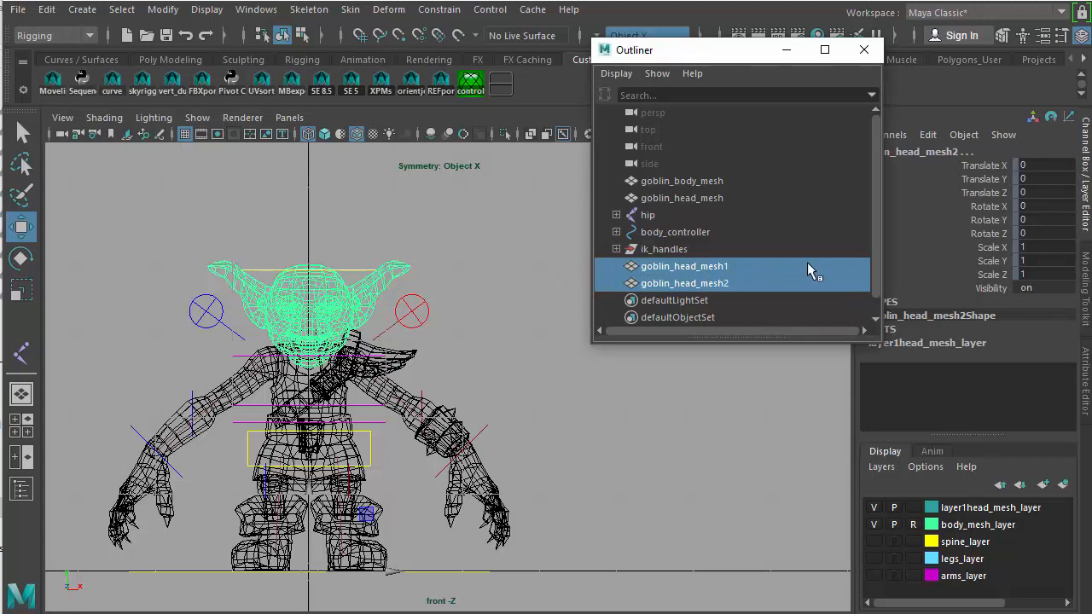
Unlock all translate, rotate, scale and visibility channels on goblin_head_mesh, goblin_head_mesh1 and goblin_head_mesh2, and clear the selection
left_click(680, 199)
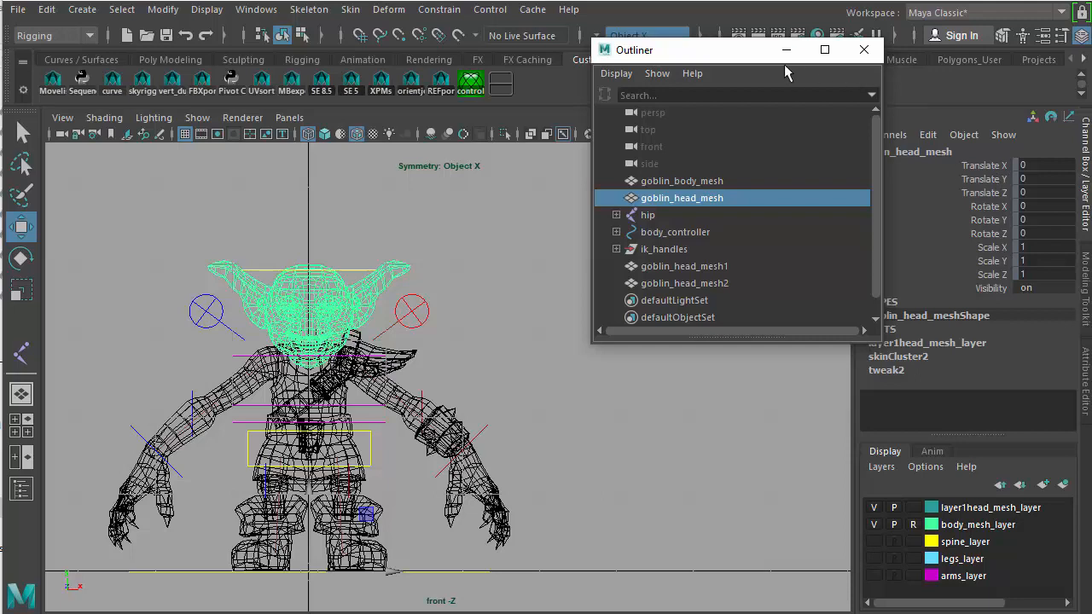
left_click_drag(747, 67, 701, 179)
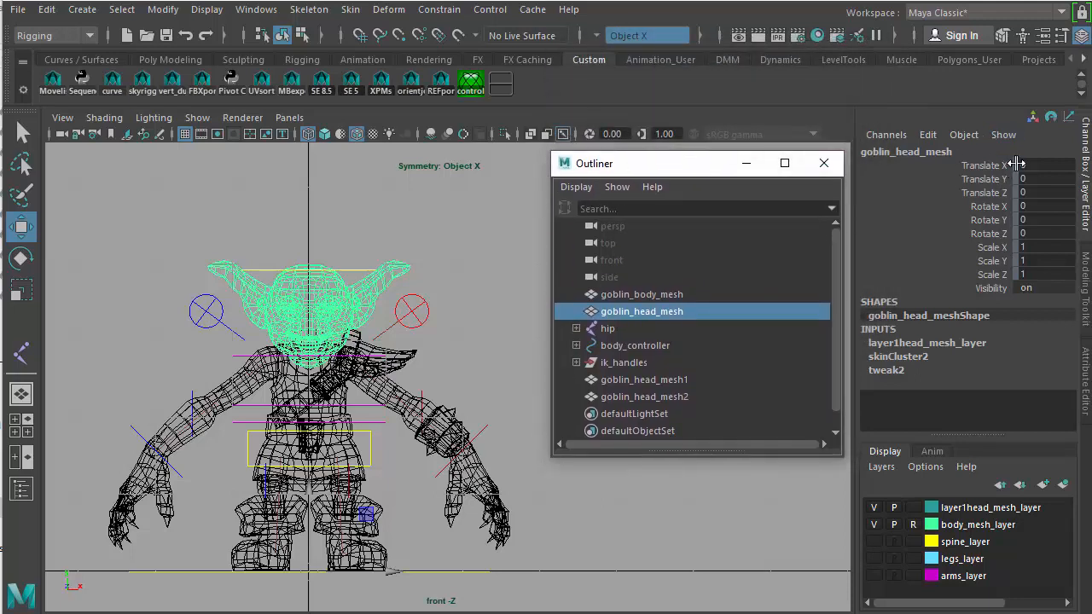
left_click(646, 380, "ctrl")
left_click(658, 396, "ctrl")
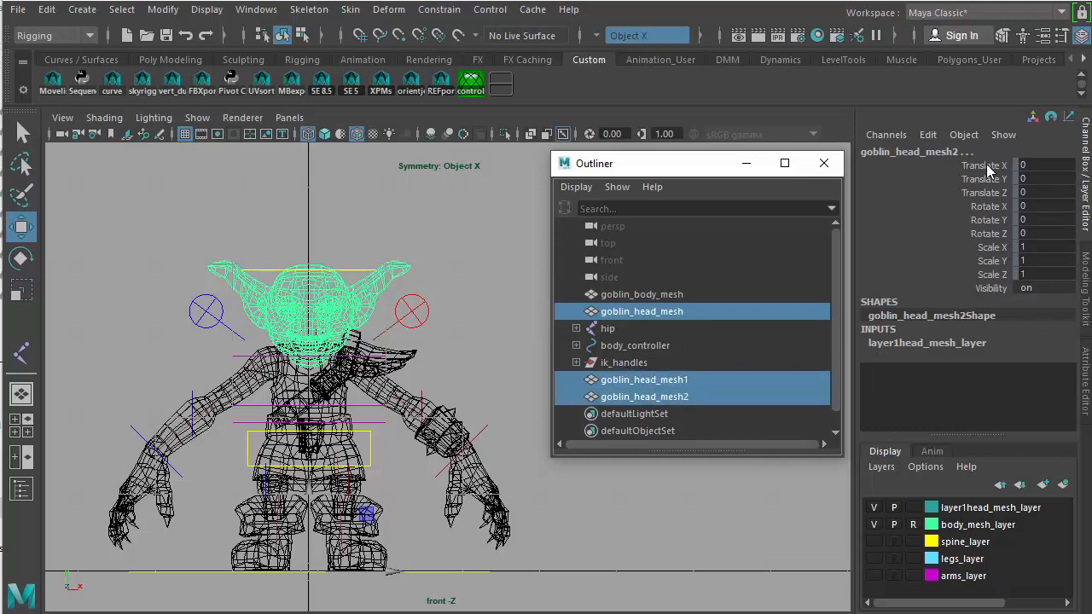
left_click_drag(987, 167, 985, 292)
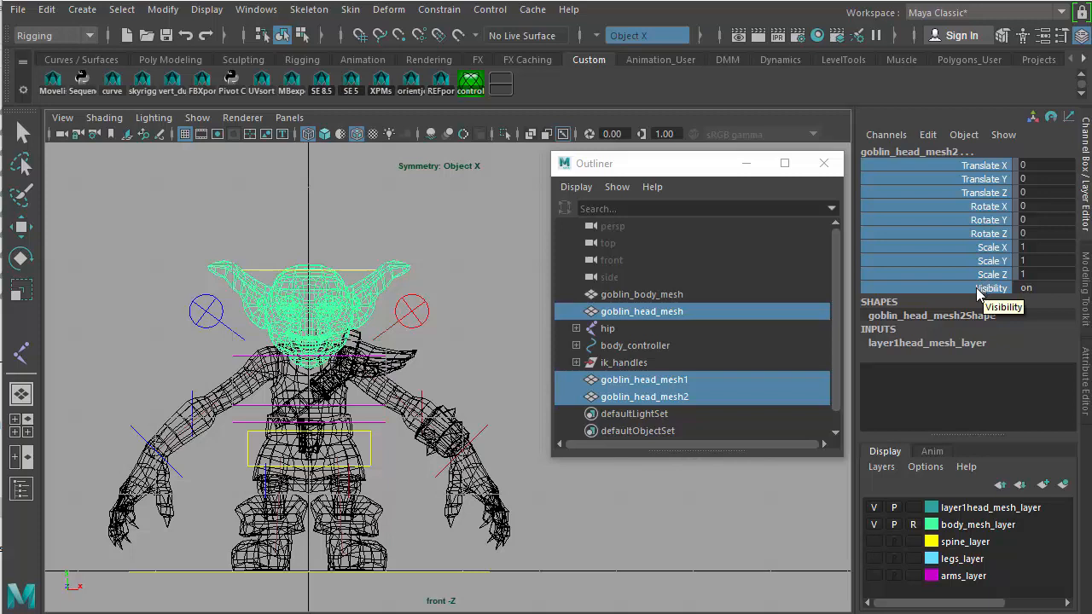
right_click(979, 293)
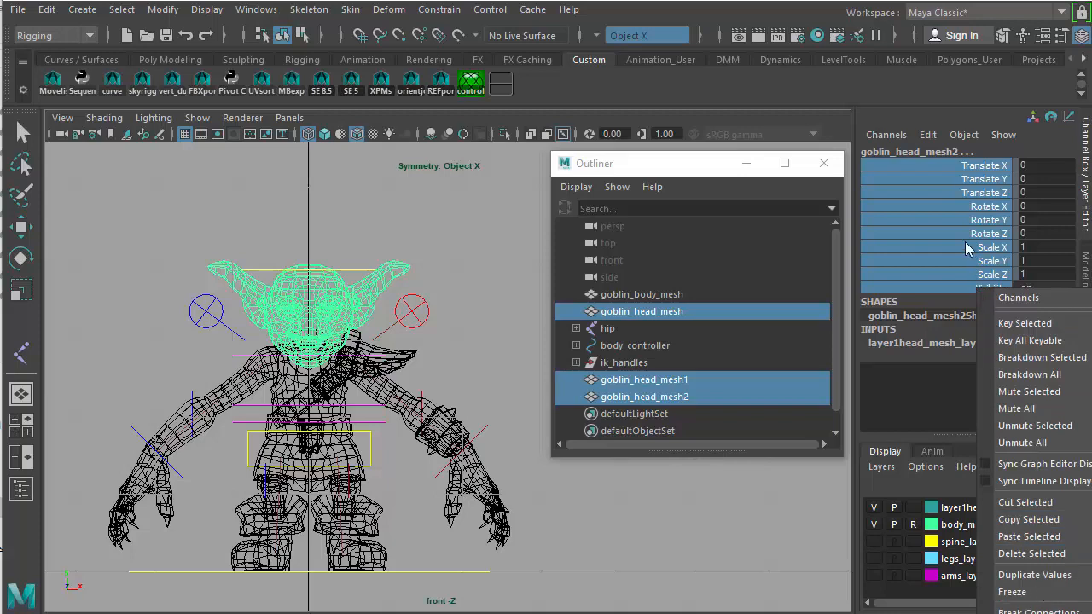
right_click(910, 166)
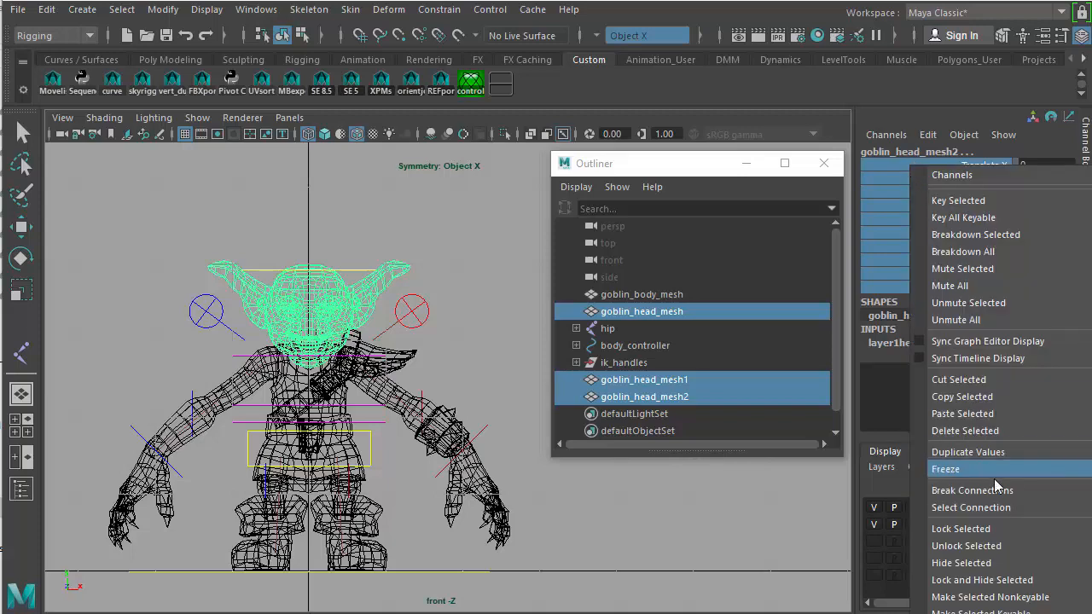
left_click(1005, 546)
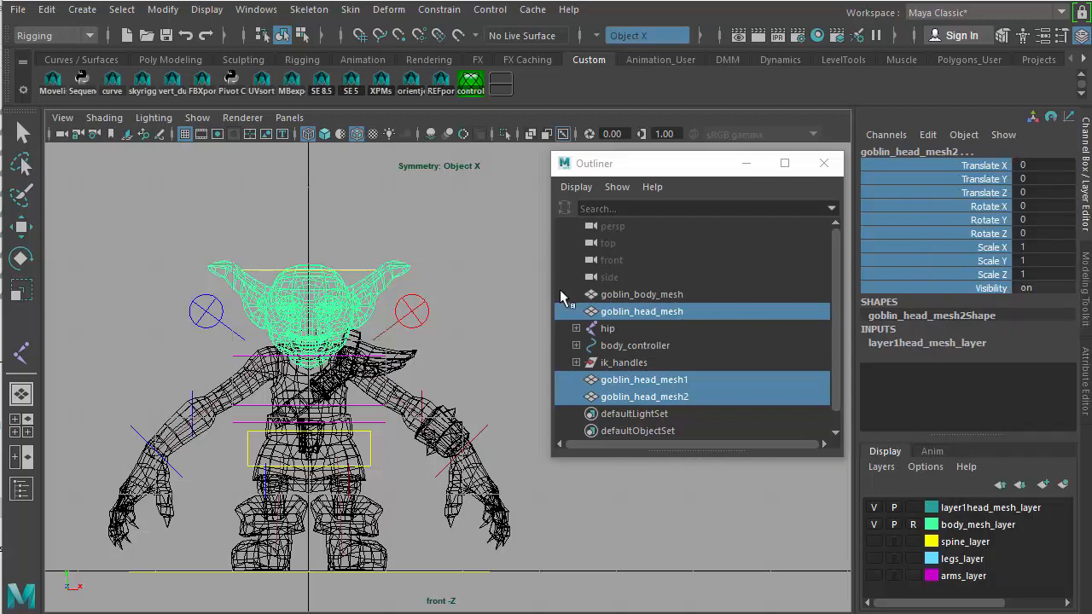
key("w")
left_click(526, 248)
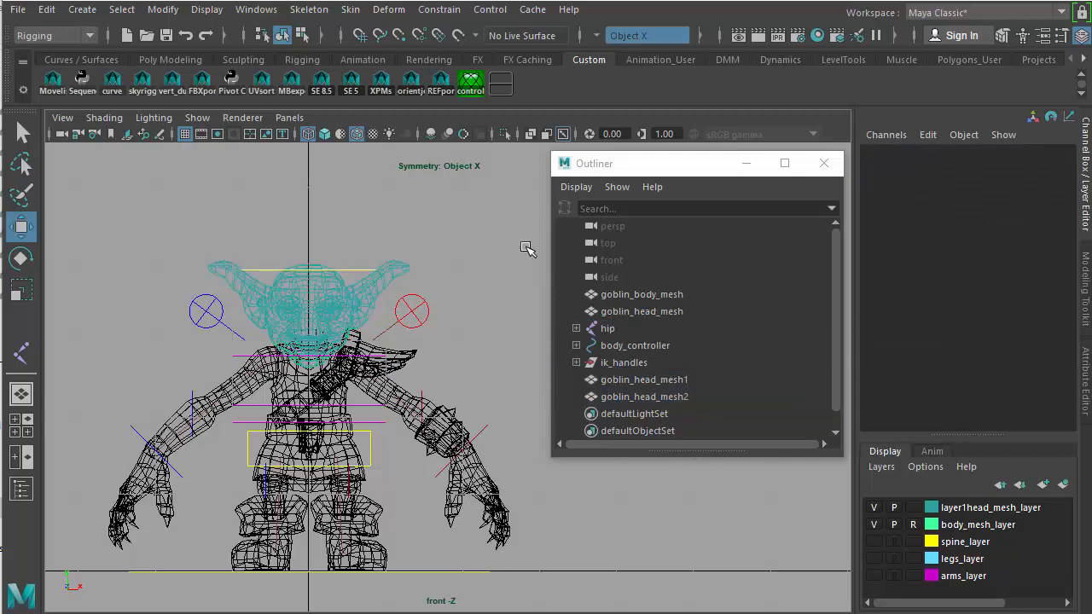
Unbind the skin from goblin_head_mesh, leaving goblin_body_mesh bound to the hip skeleton
left_click(623, 311)
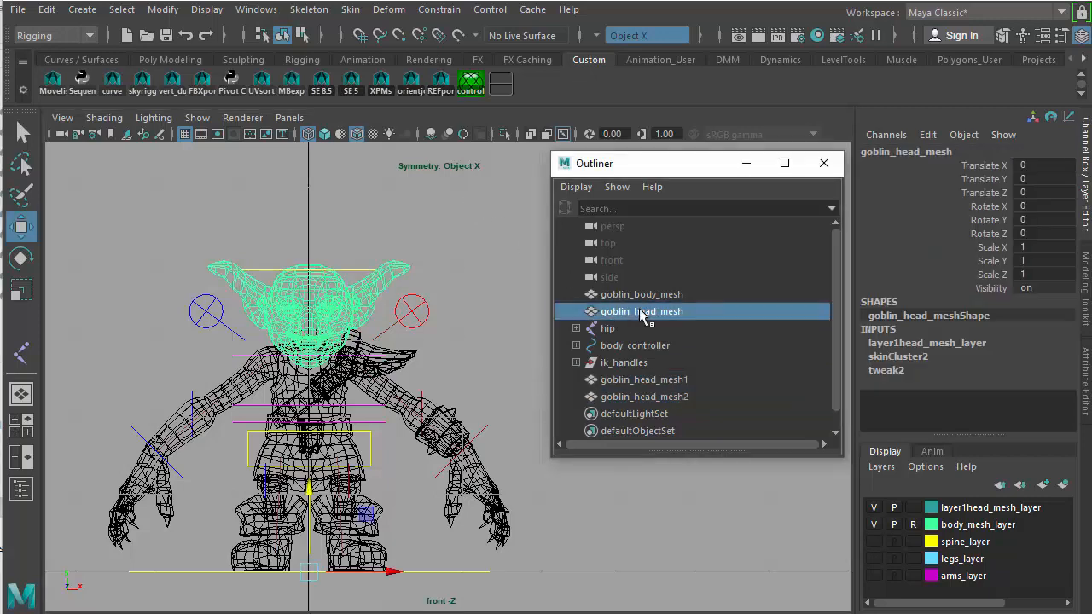
left_click(348, 15)
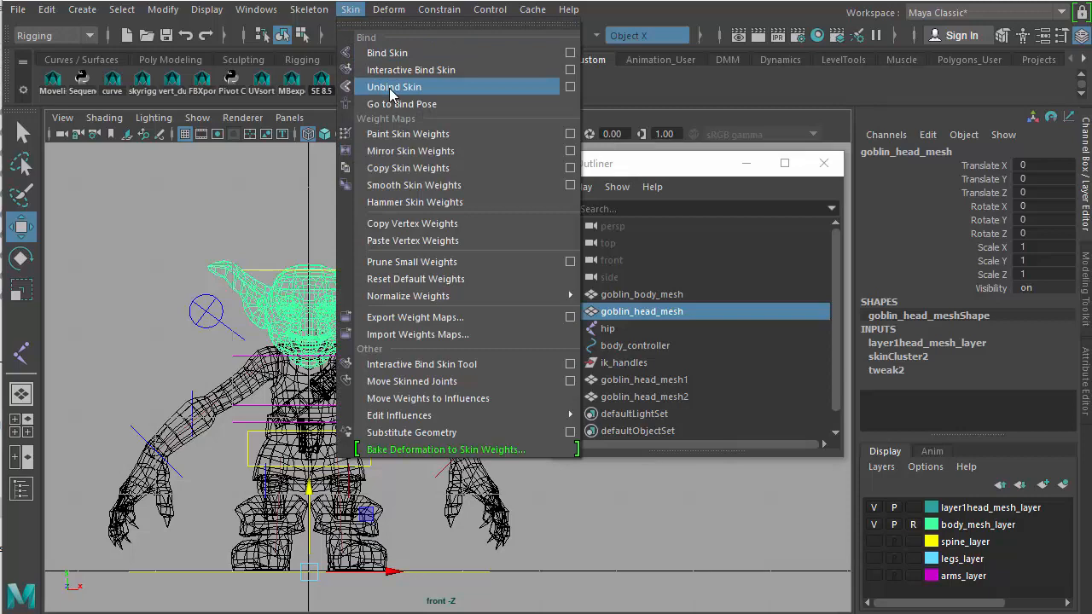
left_click(312, 195)
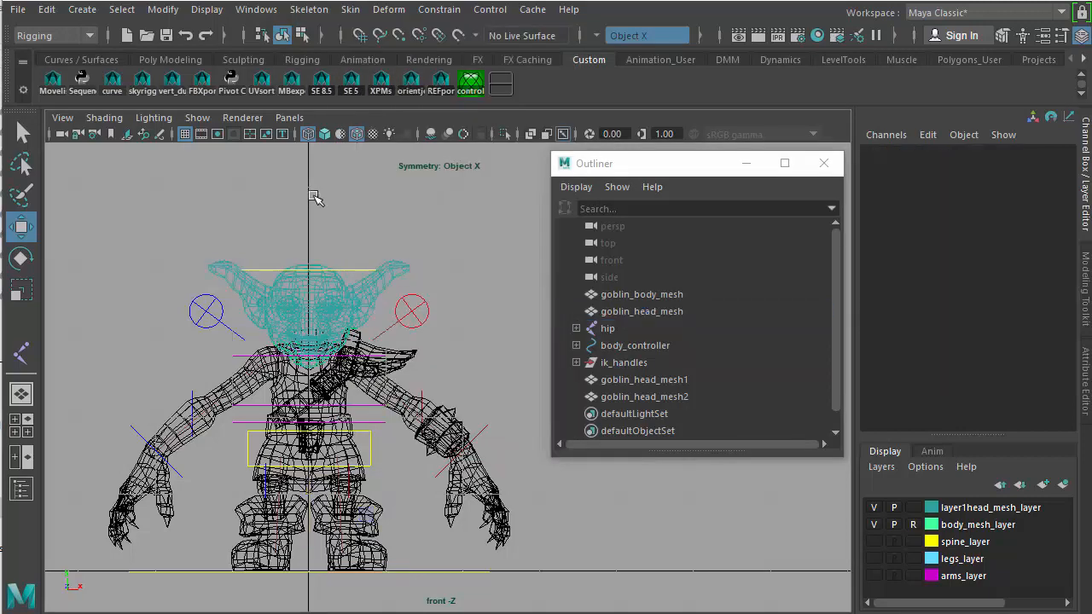
left_click(643, 297)
left_click(641, 312, "ctrl")
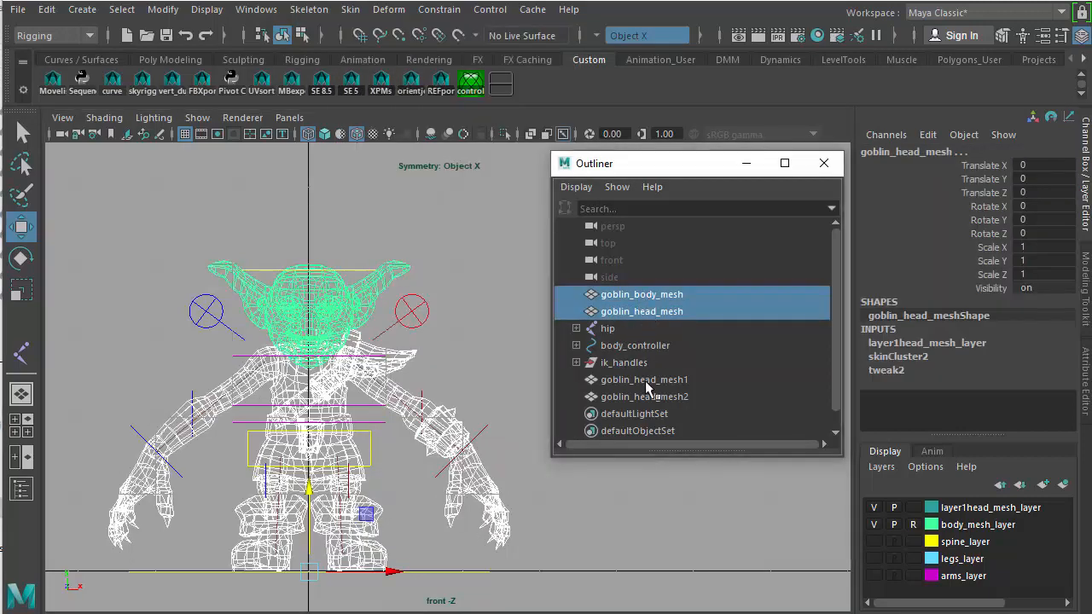
left_click(622, 329)
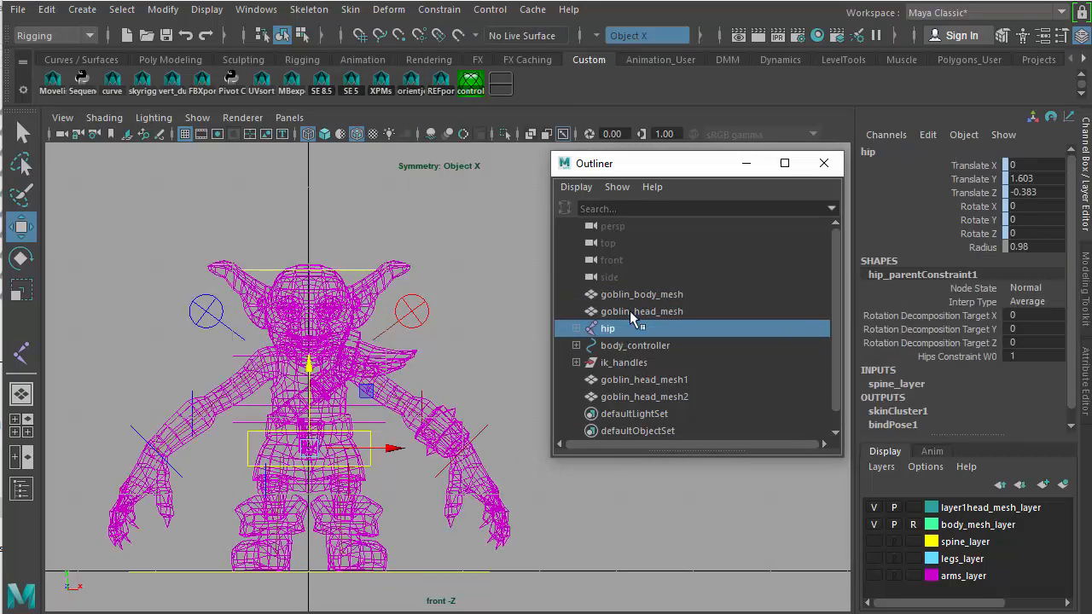
left_click(638, 295)
left_click(641, 312)
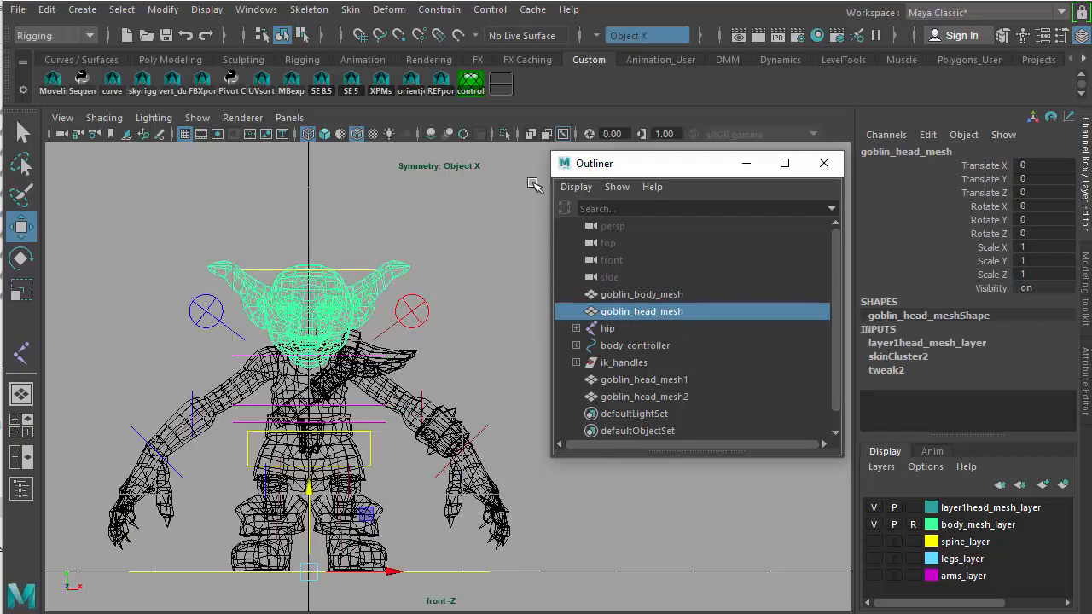
left_click(351, 9)
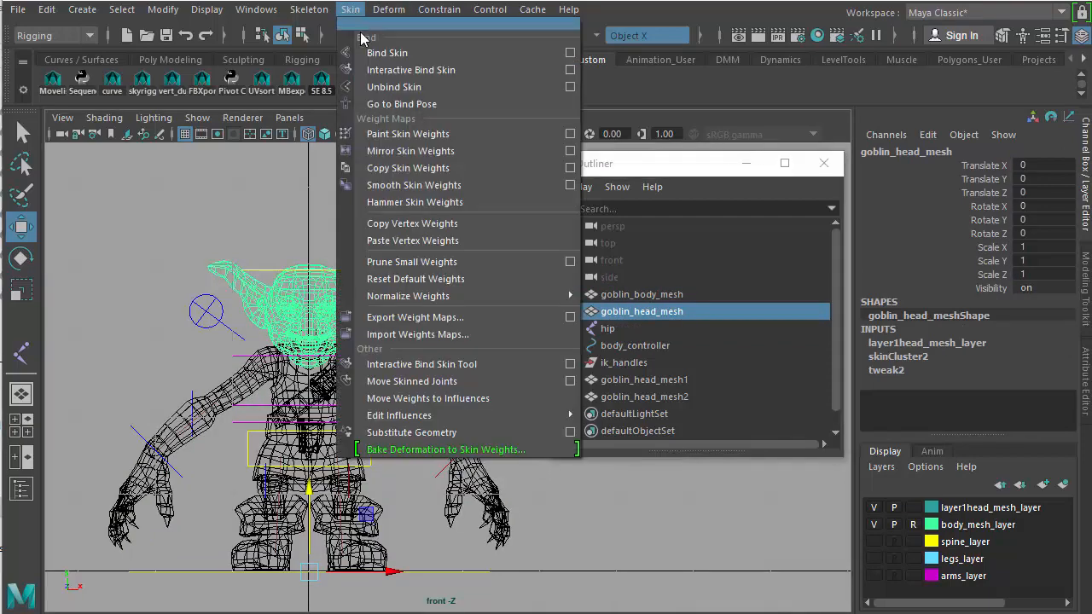
left_click(380, 88)
Select the hip joint and goblin_head_mesh in turn to check the head's binding to the skeleton
left_click(598, 329)
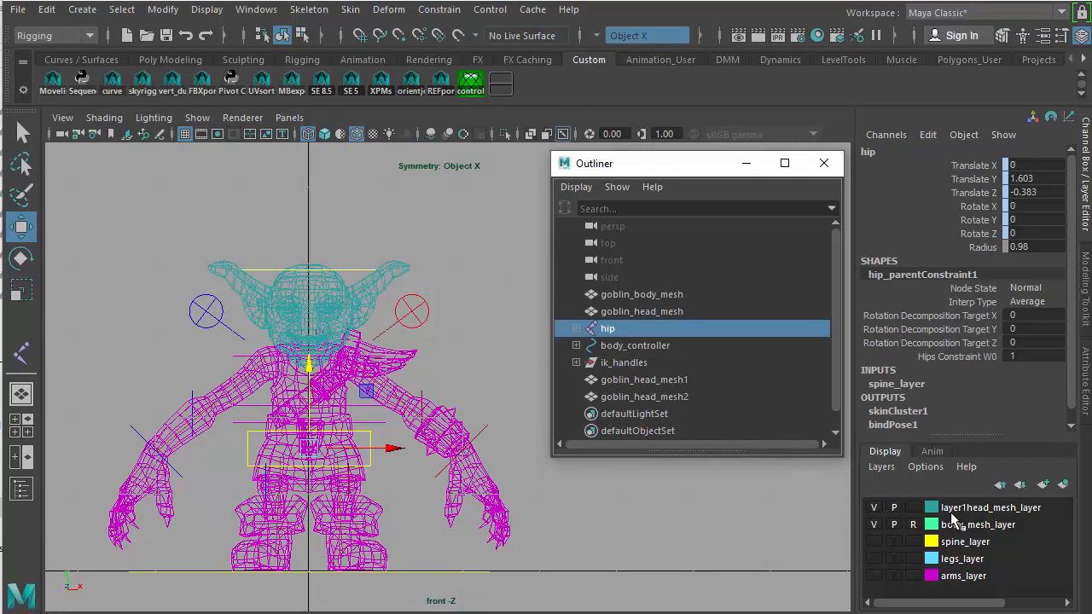
left_click(341, 295)
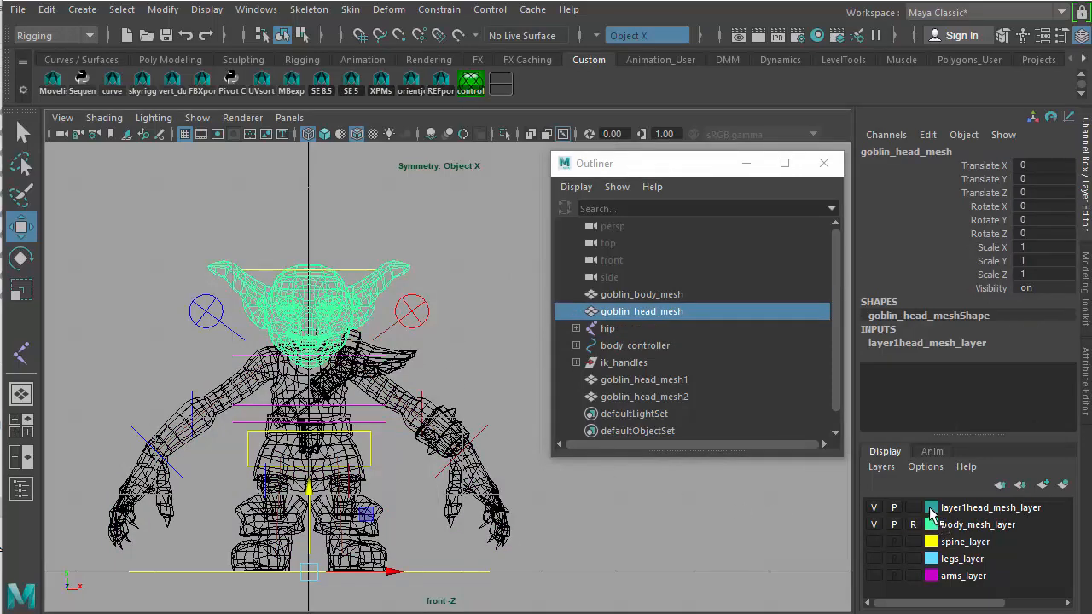
left_click(461, 223)
left_click(608, 330)
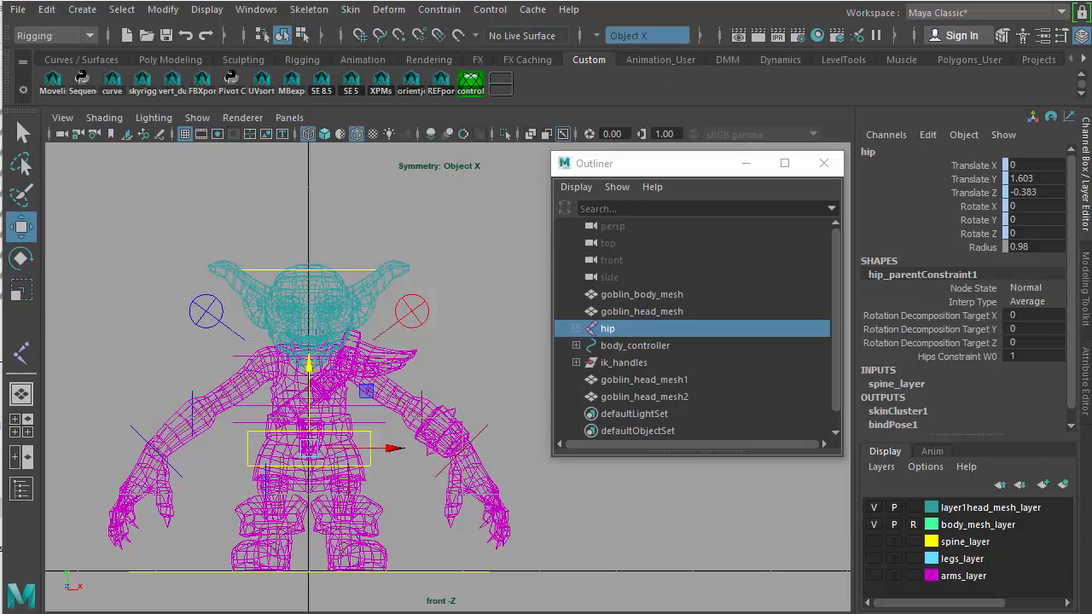
Move goblin_head_mesh1 to Translate X 3 and goblin_head_mesh2 to Translate X 6, lining both up beside the body
left_click(674, 381)
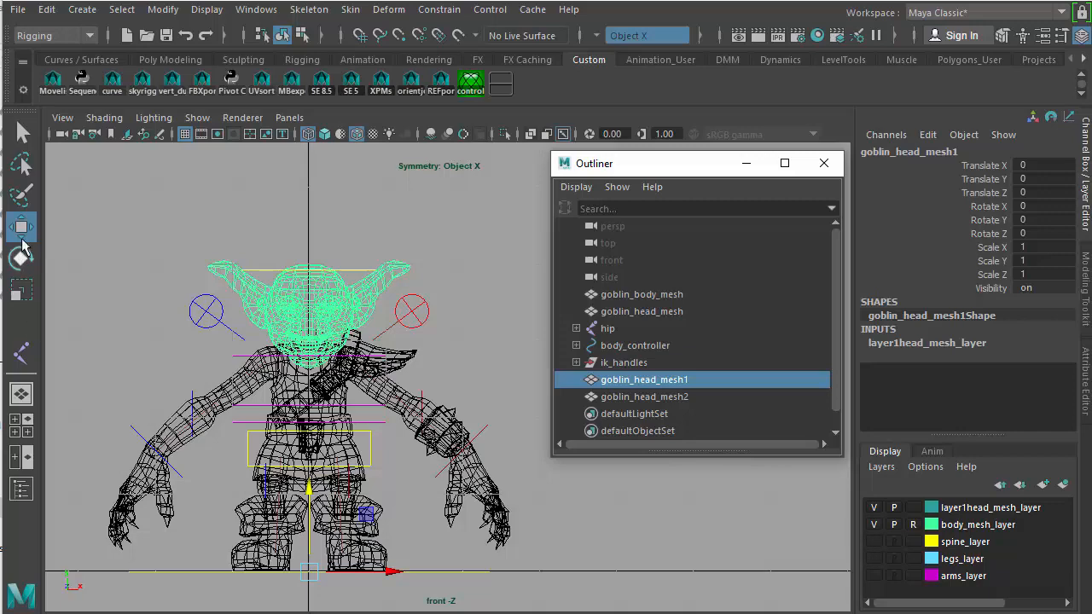
key("w")
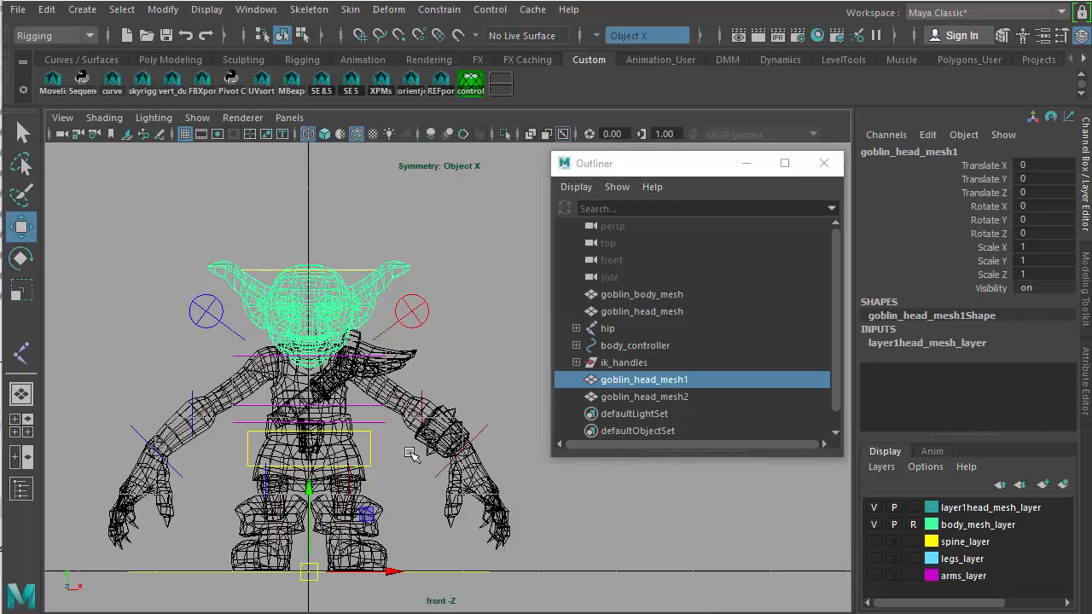
left_click_drag(390, 569, 522, 565)
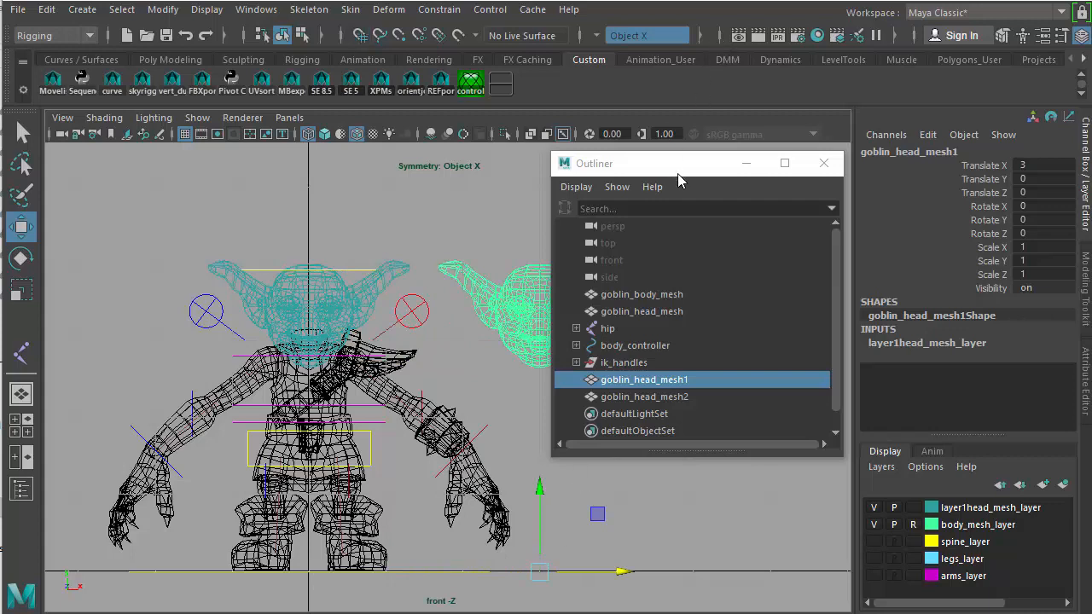
left_click_drag(678, 170, 1020, 213)
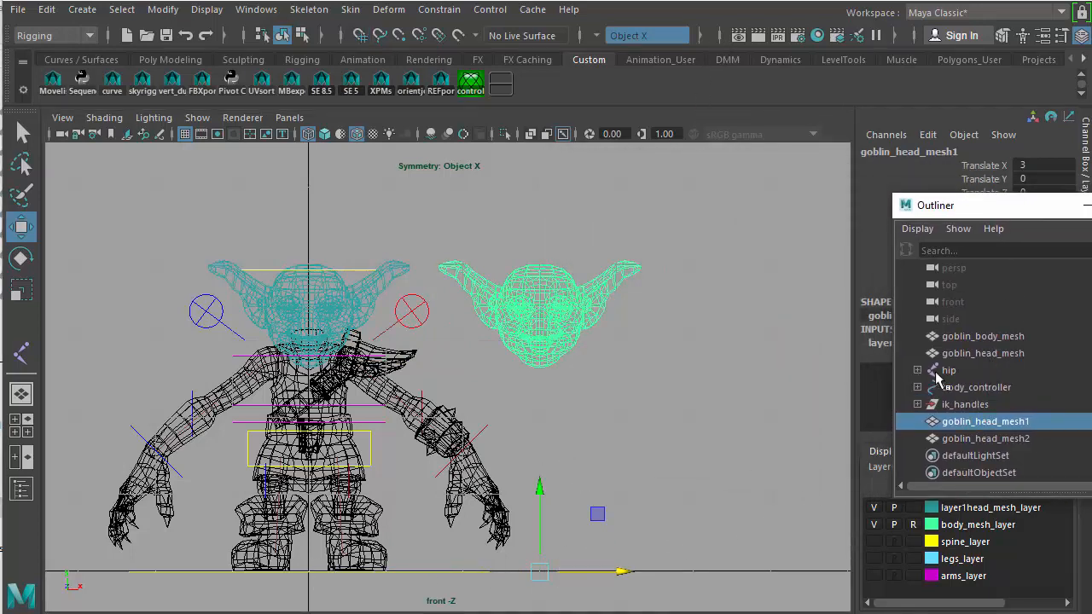
left_click(984, 440)
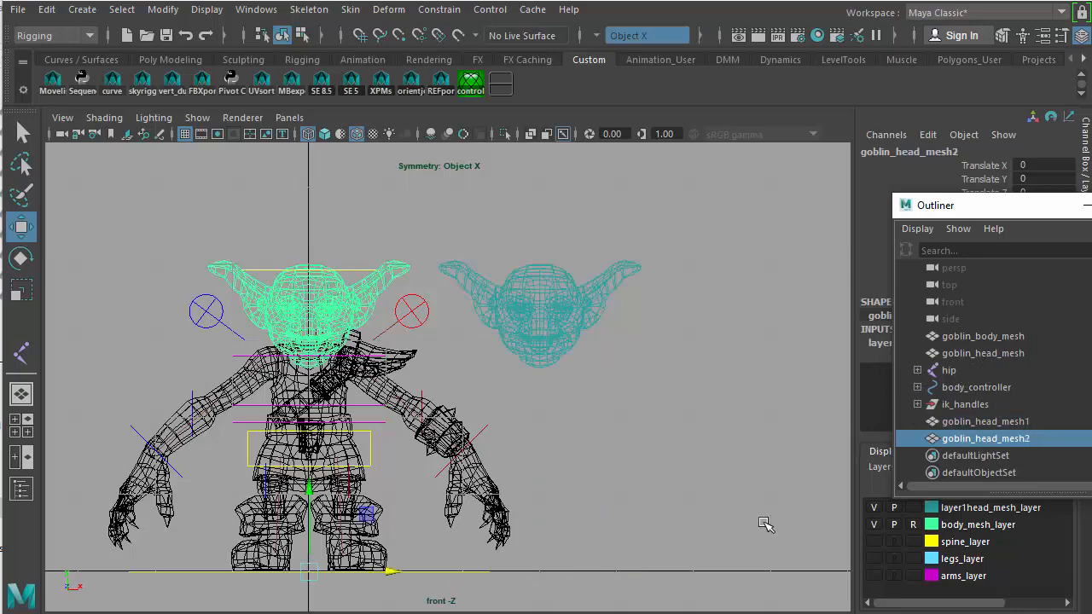
left_click_drag(390, 571, 762, 512)
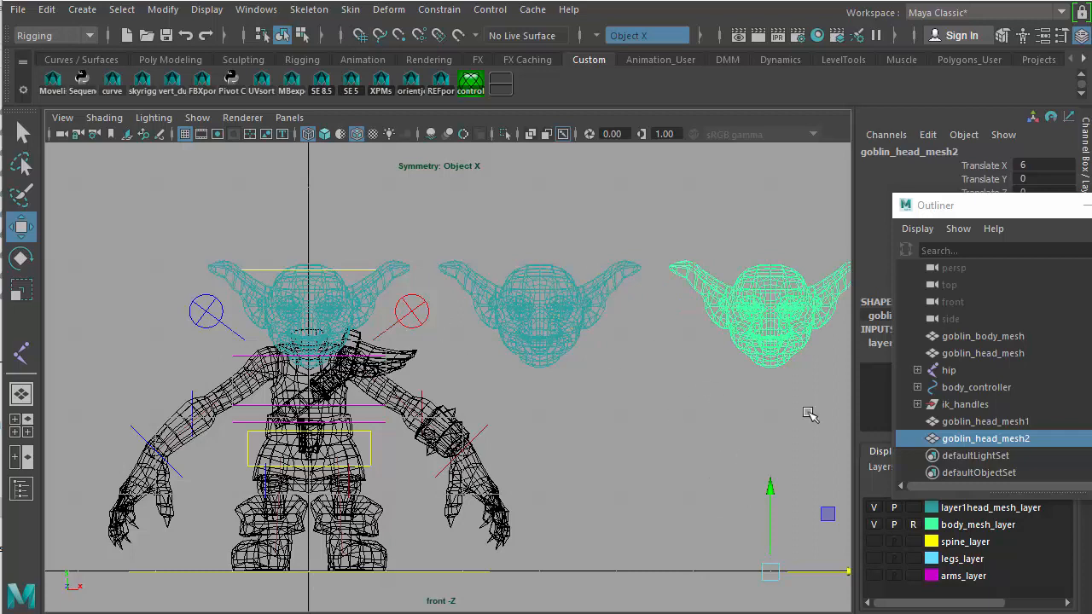
Rename goblin_head_mesh1 to scowl and goblin_head_mesh2 to furrow, and clear the selection
left_click_drag(1011, 209, 1017, 2)
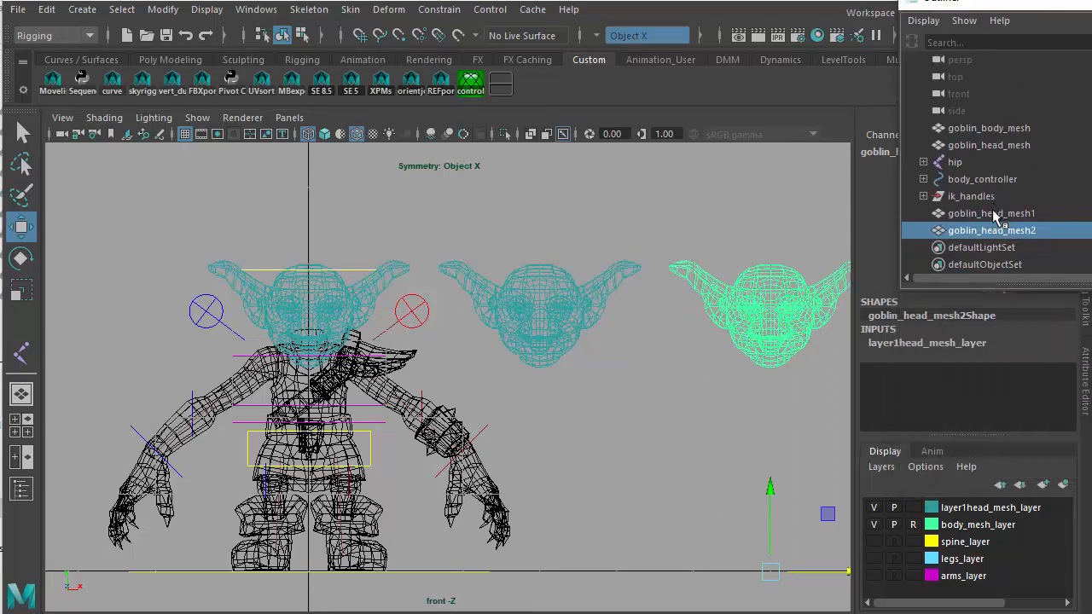
double_click(992, 215)
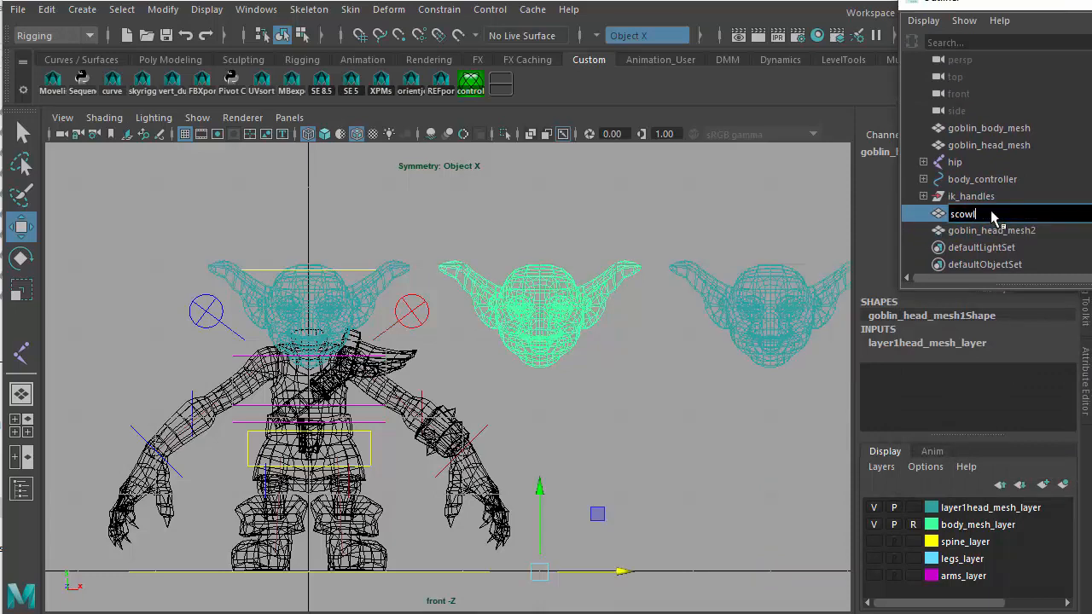
type("scowl")
key("Return")
double_click(991, 231)
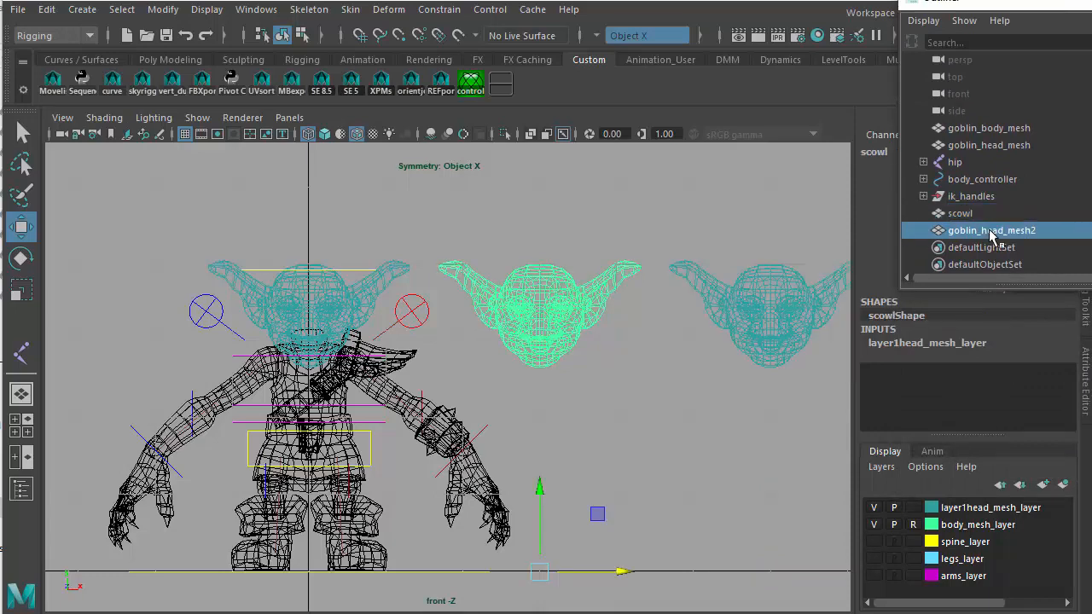
type("furrow")
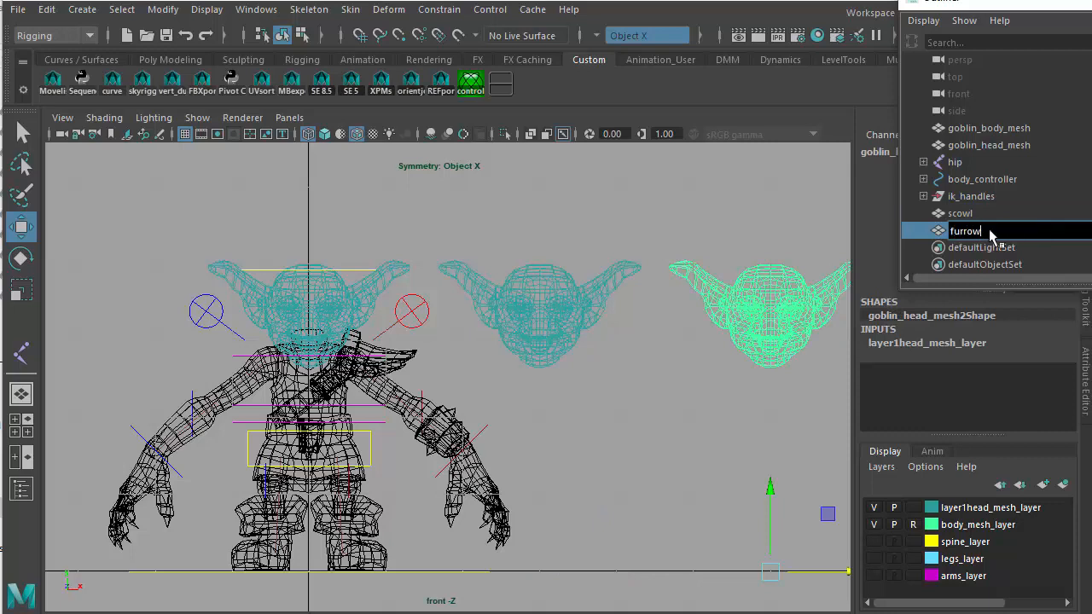
key("Return")
left_click_drag(988, 5, 977, 199)
left_click(712, 339)
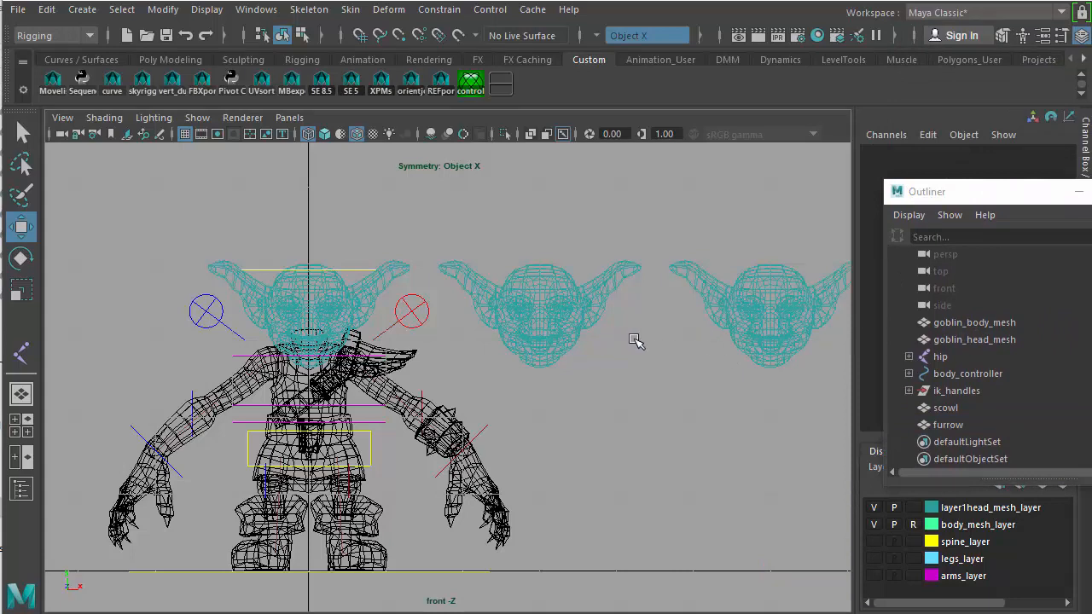
Switch to the perspective view, frame the scowl head and turn on shaded display
key("space")
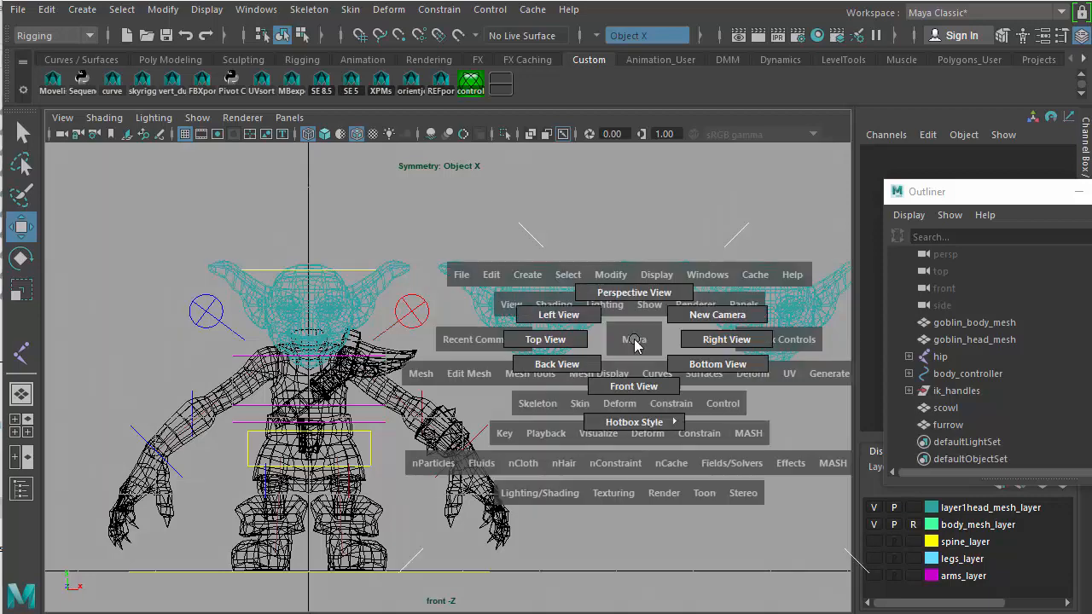
left_click_drag(636, 340, 631, 316)
left_click(599, 246)
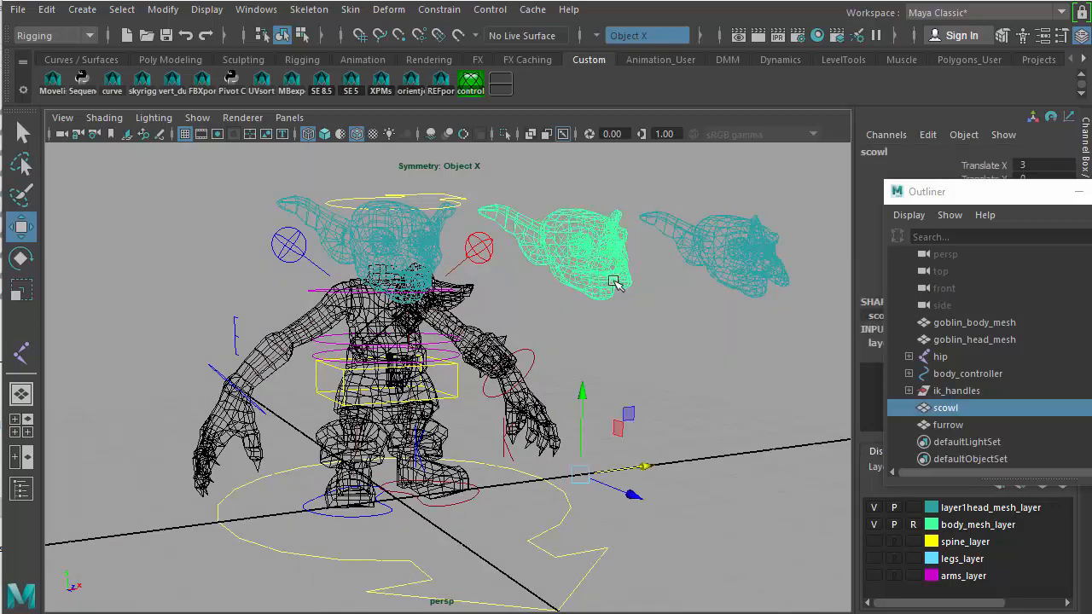
key("f")
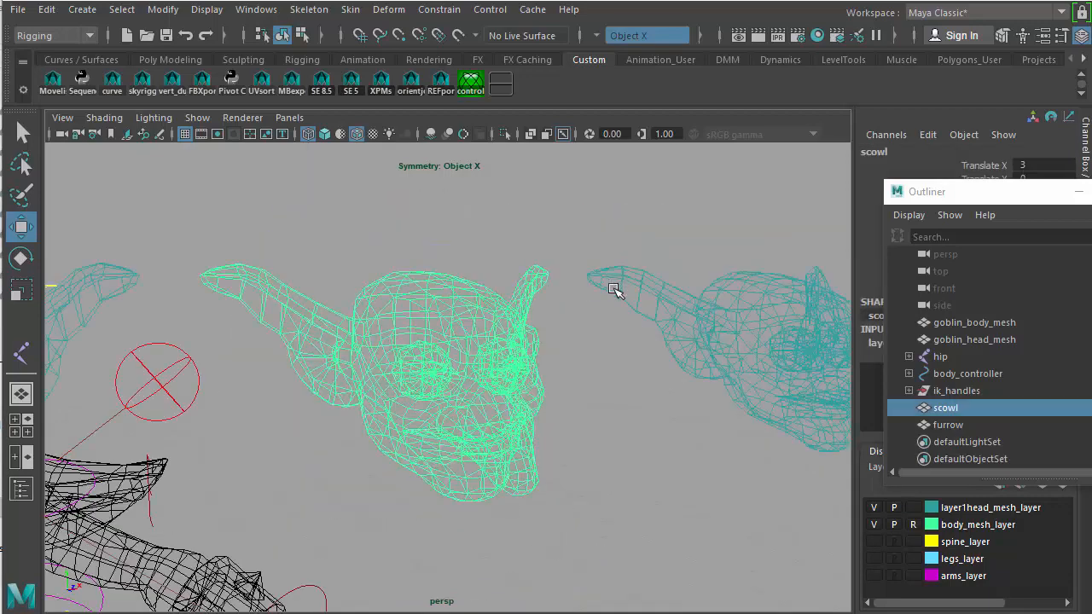
key("5")
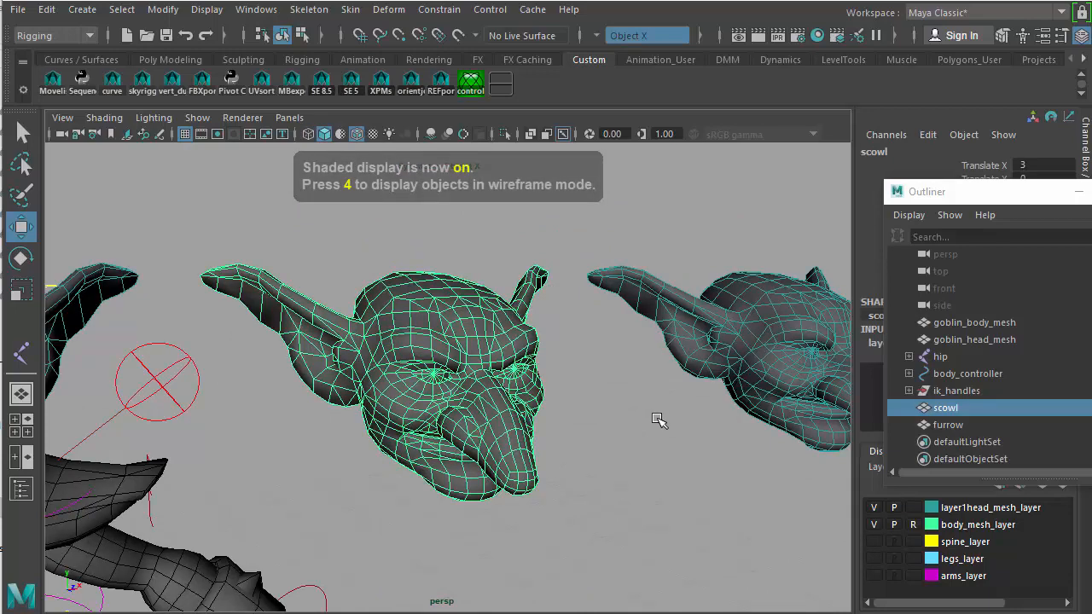
middle_click_drag(670, 439, 519, 443, "alt")
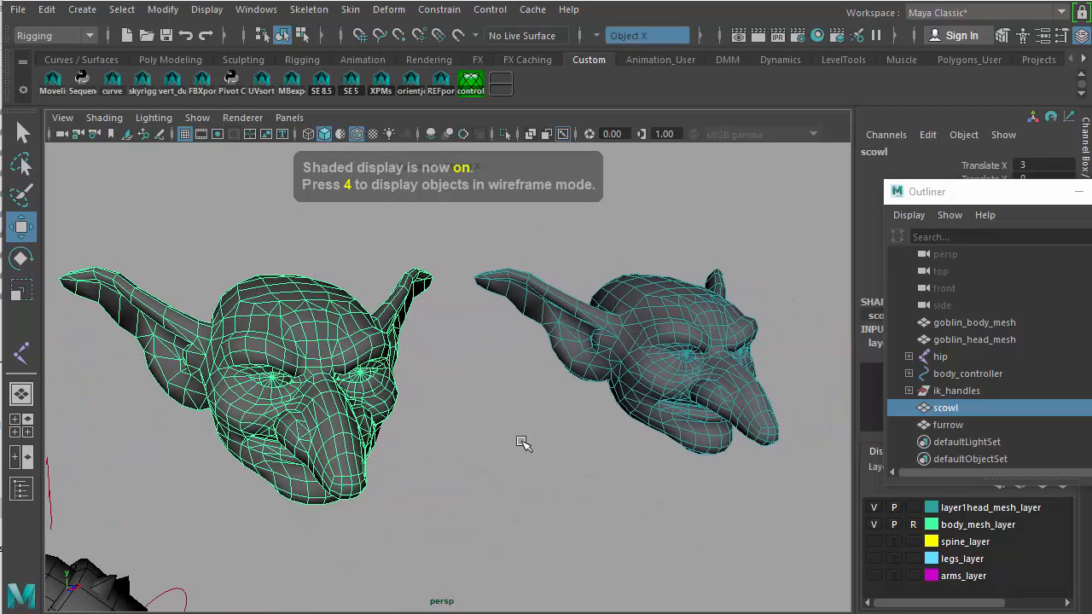
left_click_drag(508, 447, 551, 434, "alt")
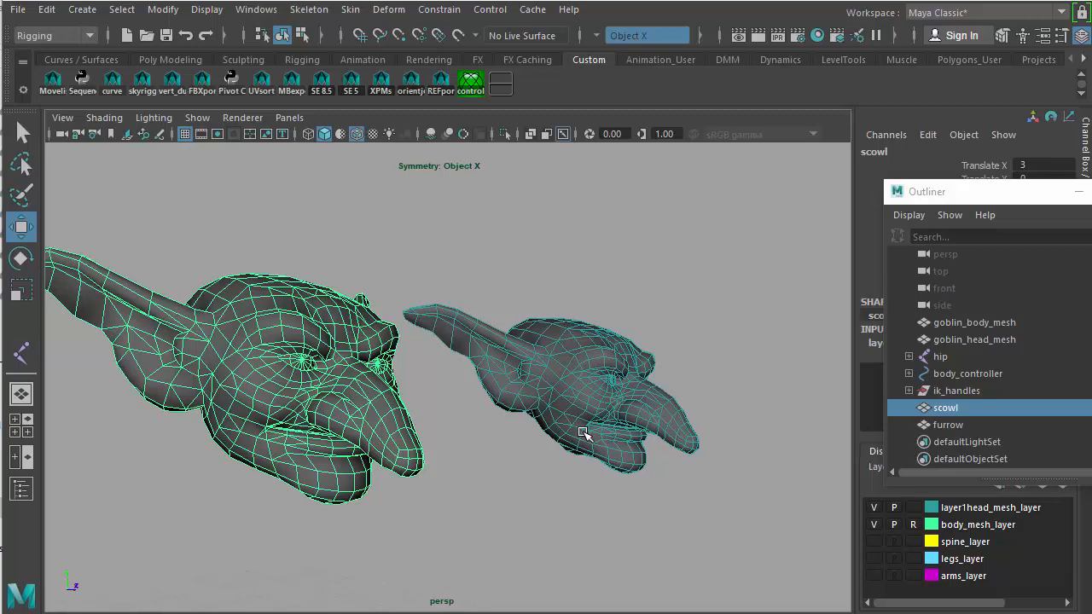
Add furrow and goblin_head_mesh to the scowl selection to review all three heads together, and clear the selection
left_click(954, 421, "ctrl")
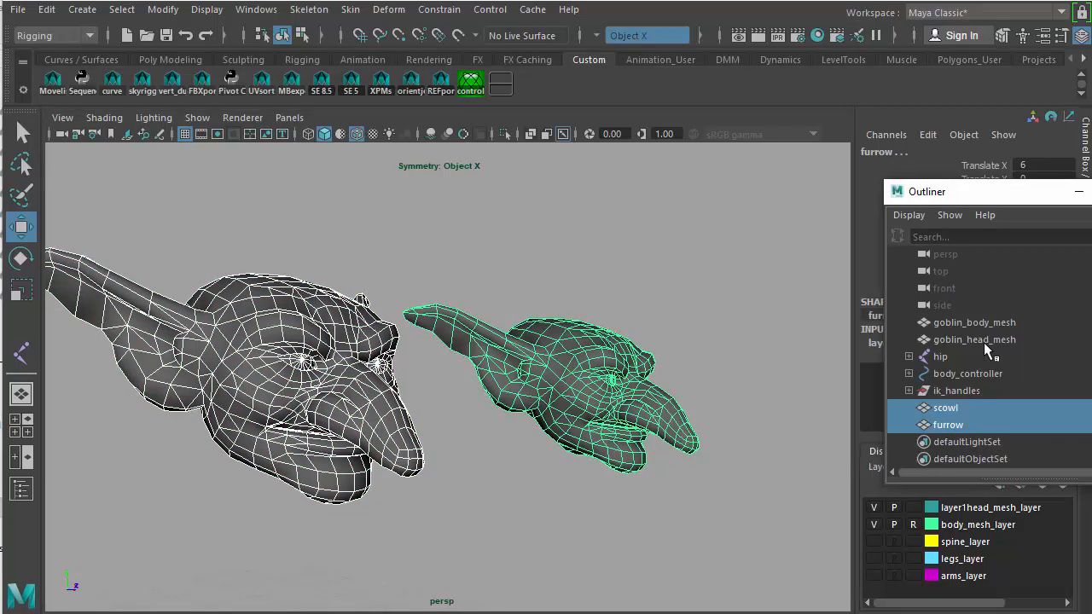
left_click(984, 342, "ctrl")
scroll(759, 376, "down", 4)
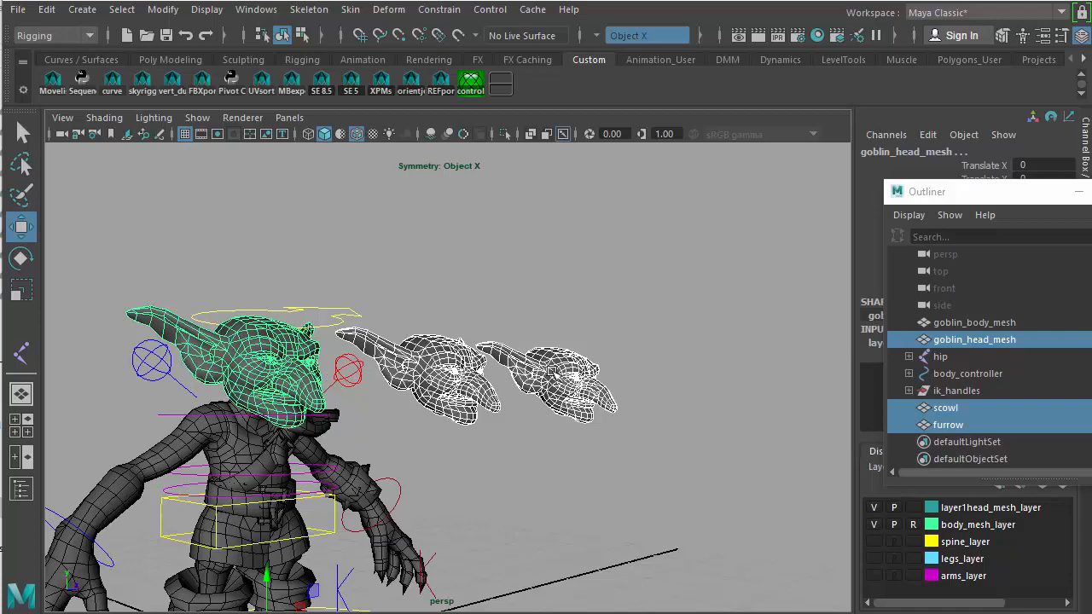
scroll(512, 401, "up", 2)
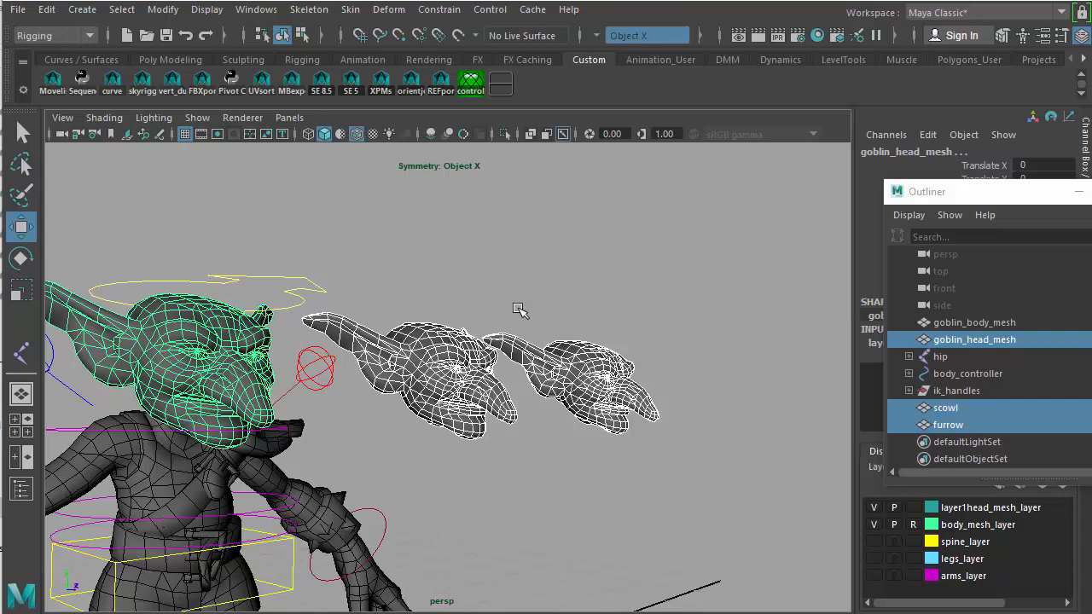
left_click(500, 291)
Select the scowl head and put it into vertex component mode
left_click(466, 400)
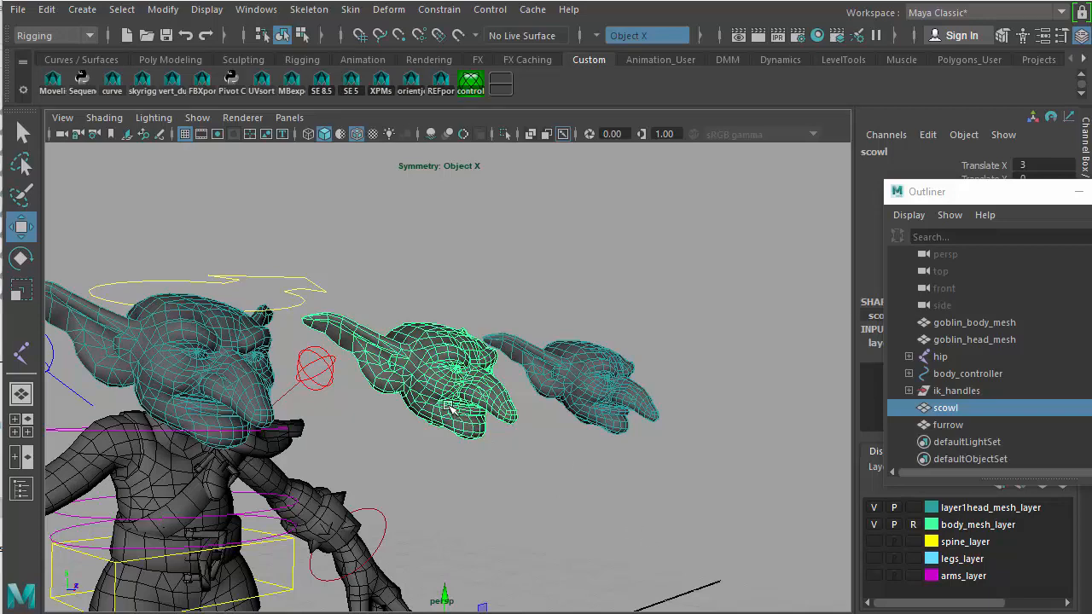
right_click_drag(450, 410, 357, 355)
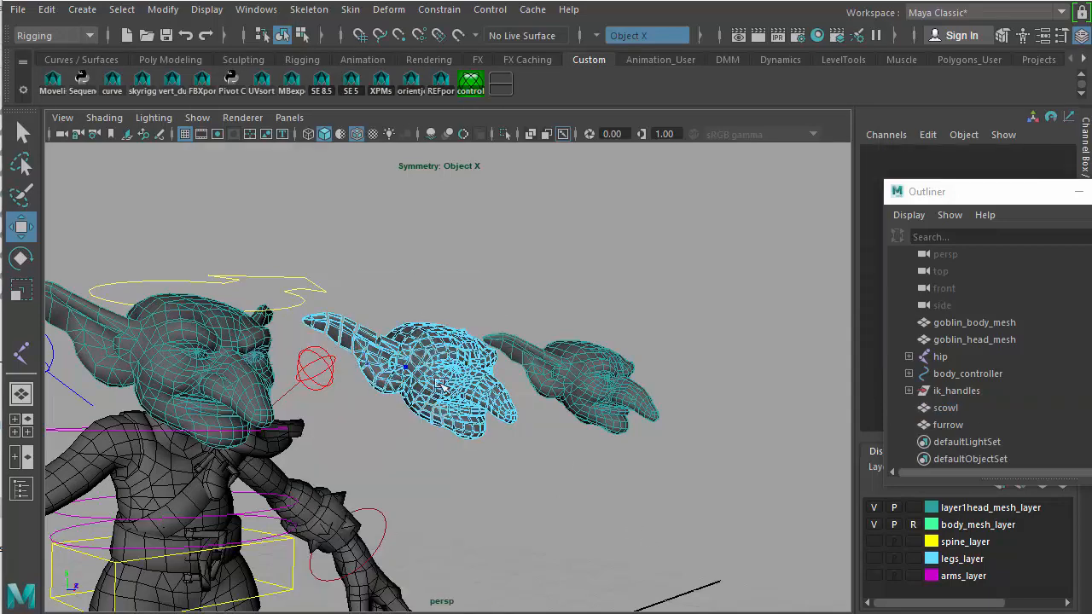
right_click_drag(437, 379, 494, 317)
right_click_drag(452, 368, 371, 331)
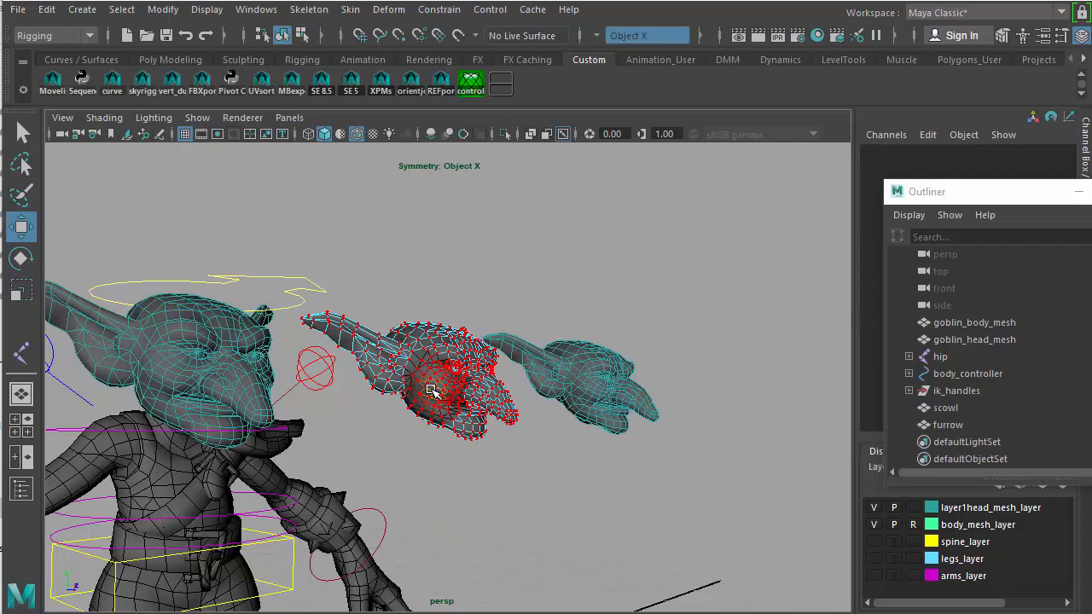
Open the Select tool's settings and turn off Soft Select
double_click(22, 137)
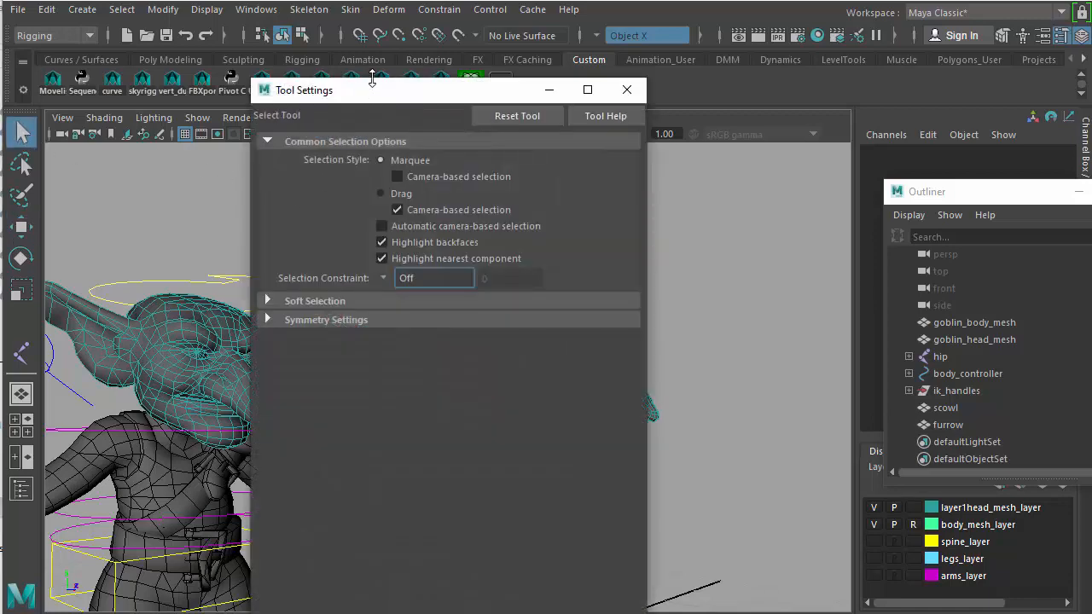
left_click_drag(407, 90, 703, 77)
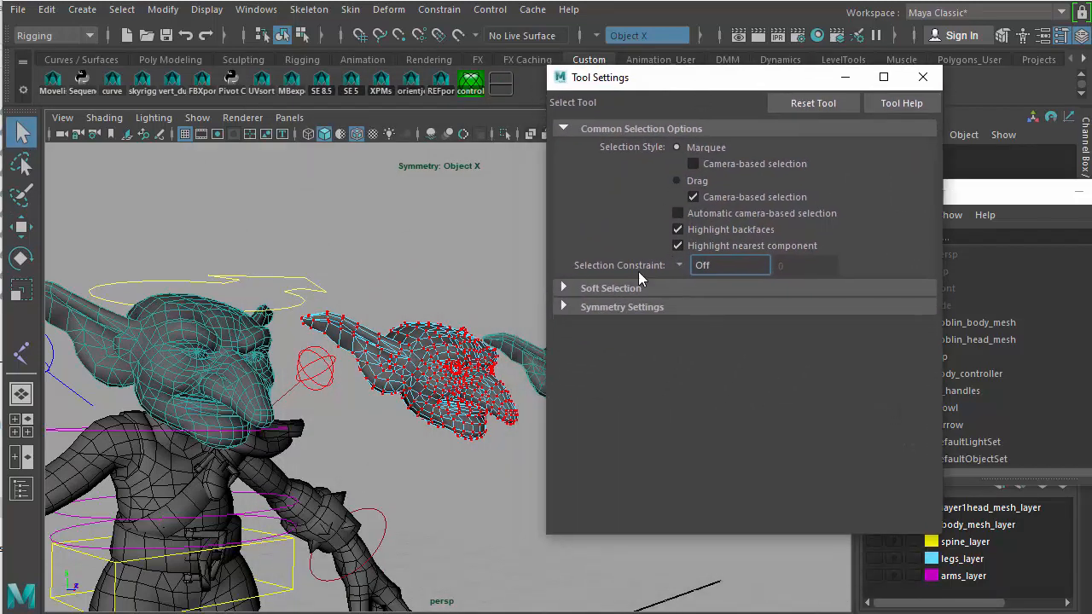
left_click(567, 290)
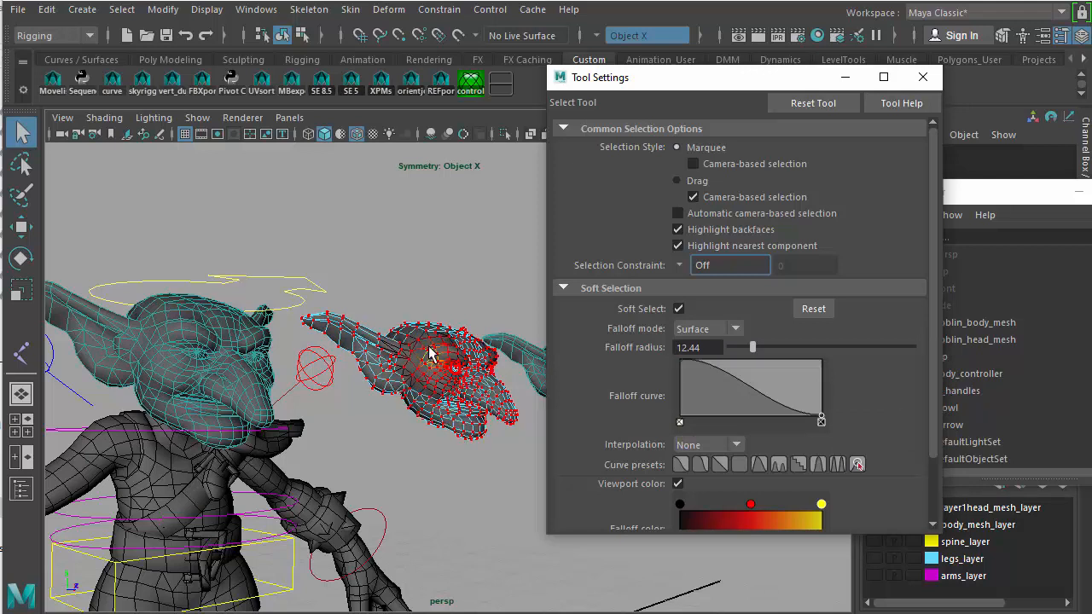
left_click(680, 309)
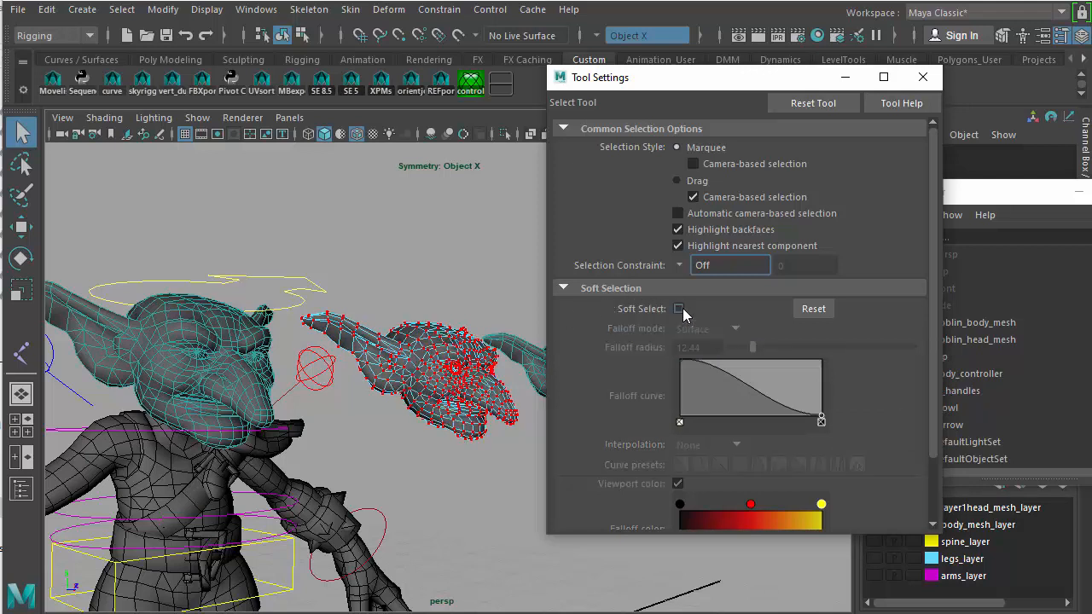
Set the Select tool's Symmetry to Off in the symmetry settings and close the tool settings
left_click_drag(933, 415, 899, 501)
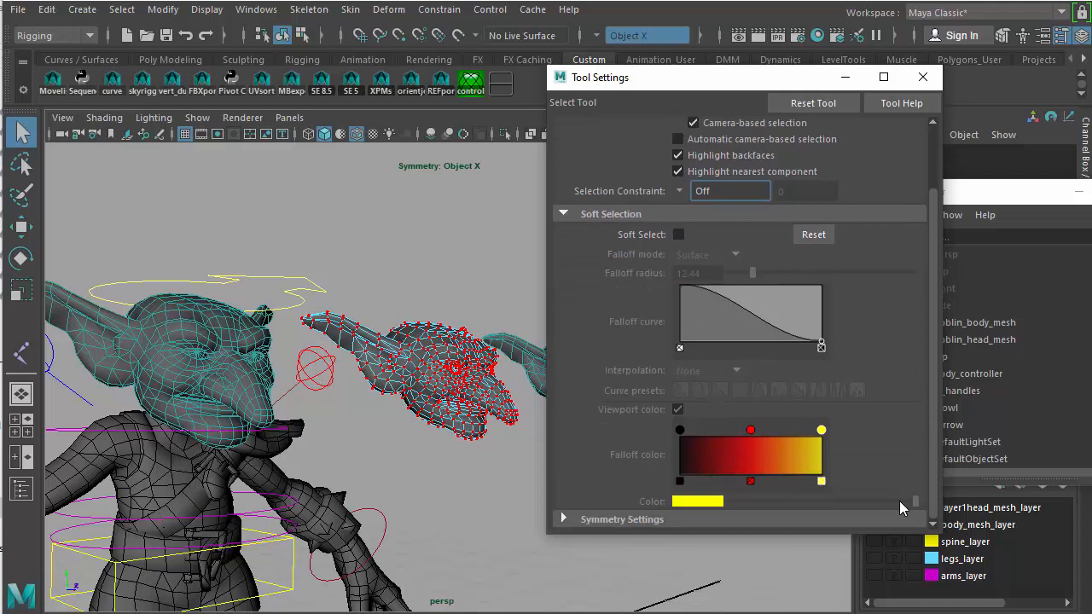
left_click(563, 518)
scroll(930, 474, "down", 3)
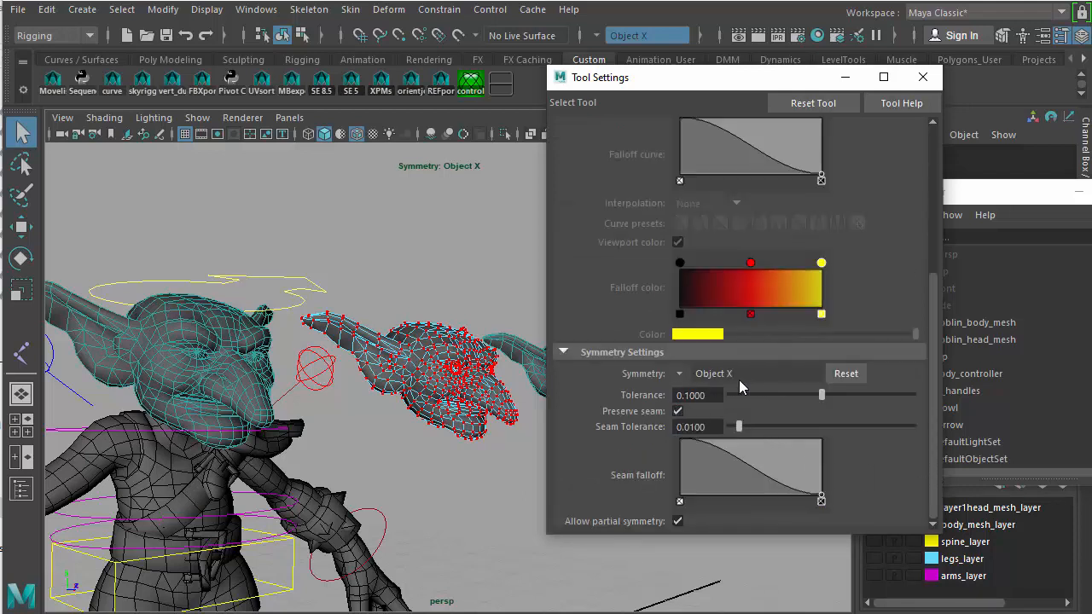
left_click(681, 375)
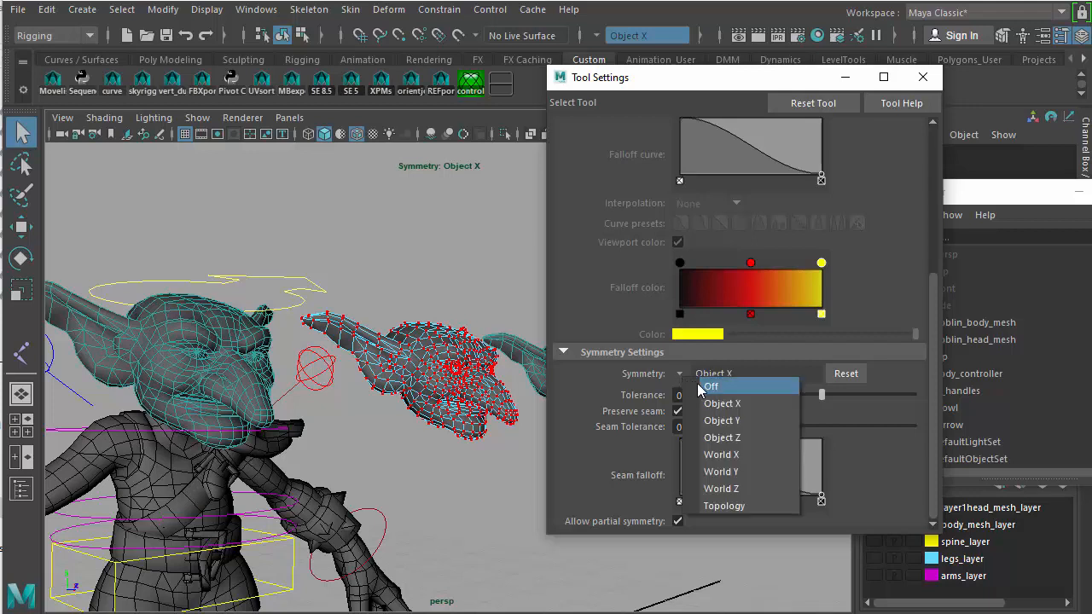
left_click(697, 383)
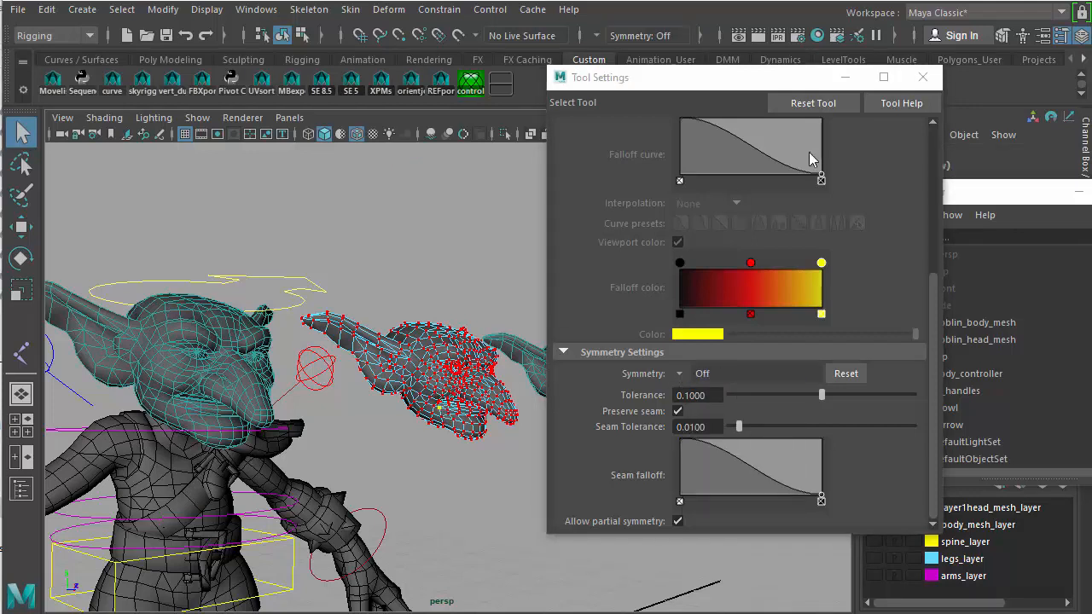
left_click(922, 77)
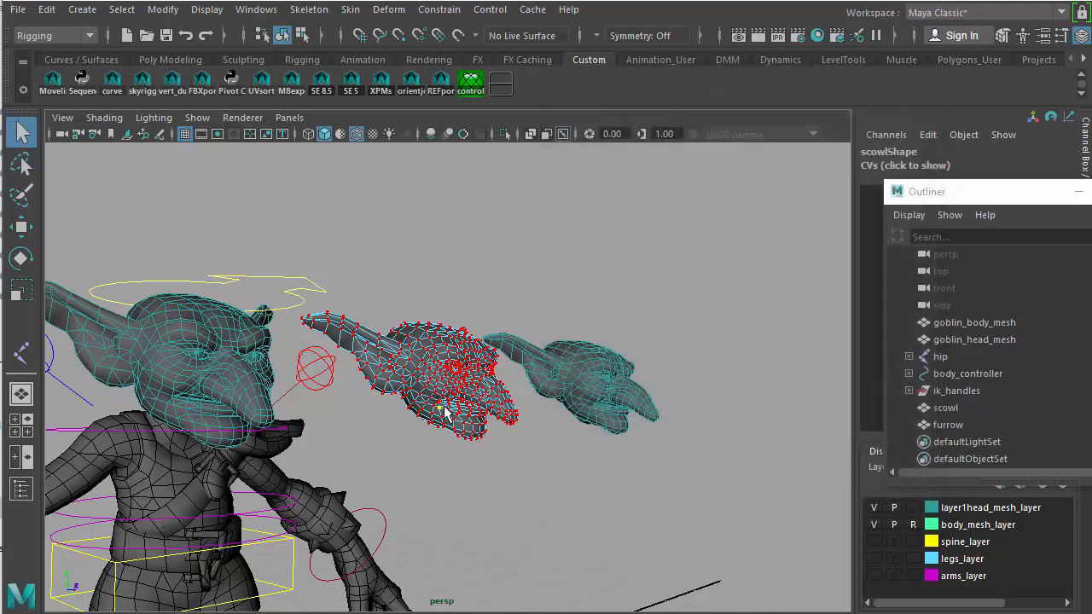
Frame the scowl head with the Move tool active and select the single vertex at the goblin's right mouth corner
key("w")
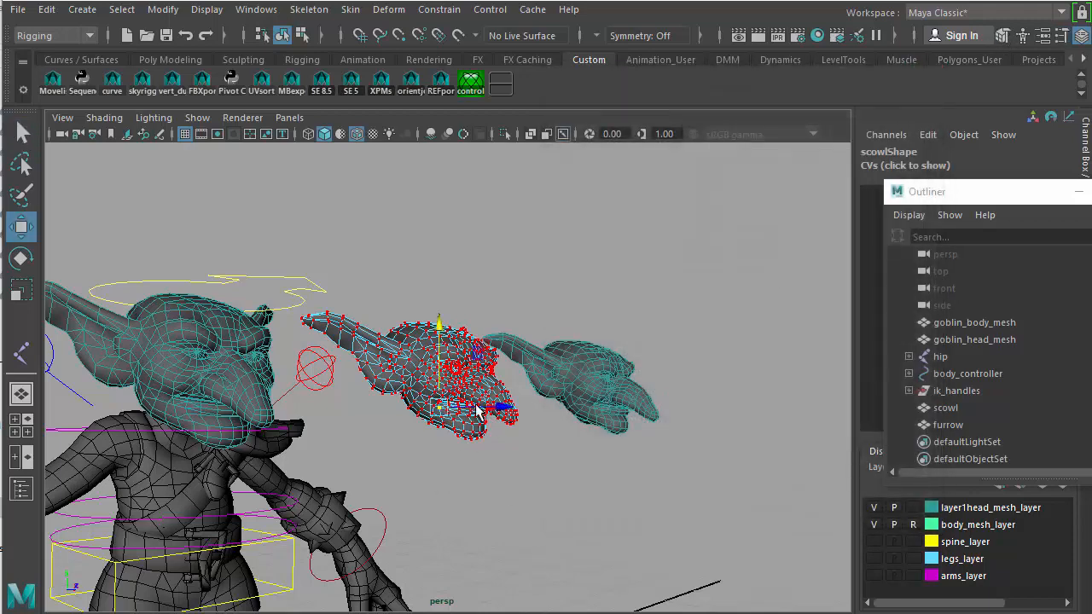
key("f")
scroll(475, 403, "down", 5)
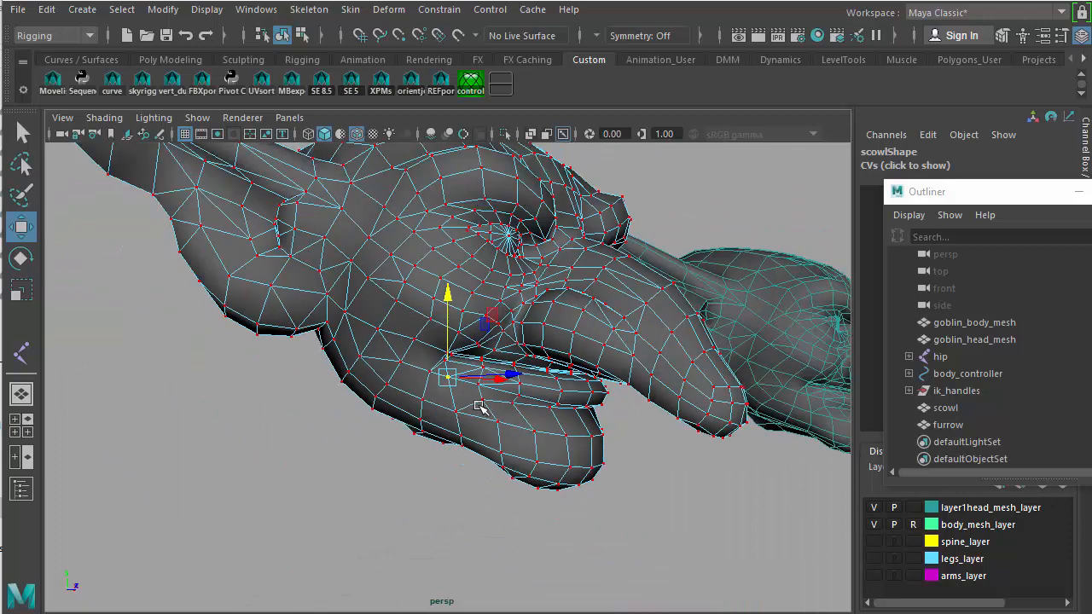
left_click_drag(519, 383, 480, 383, "alt")
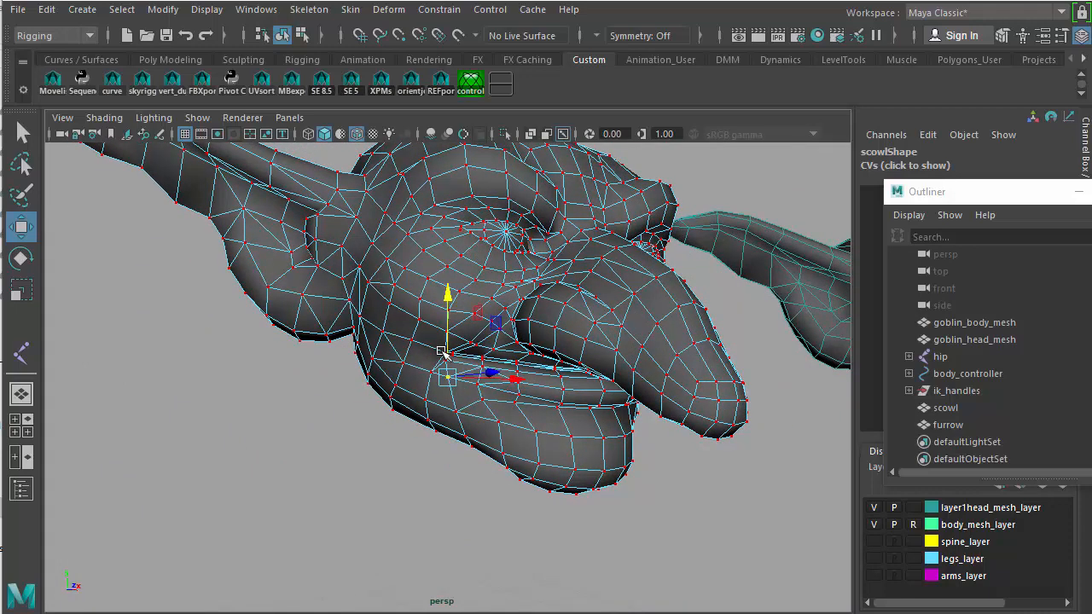
left_click(300, 415)
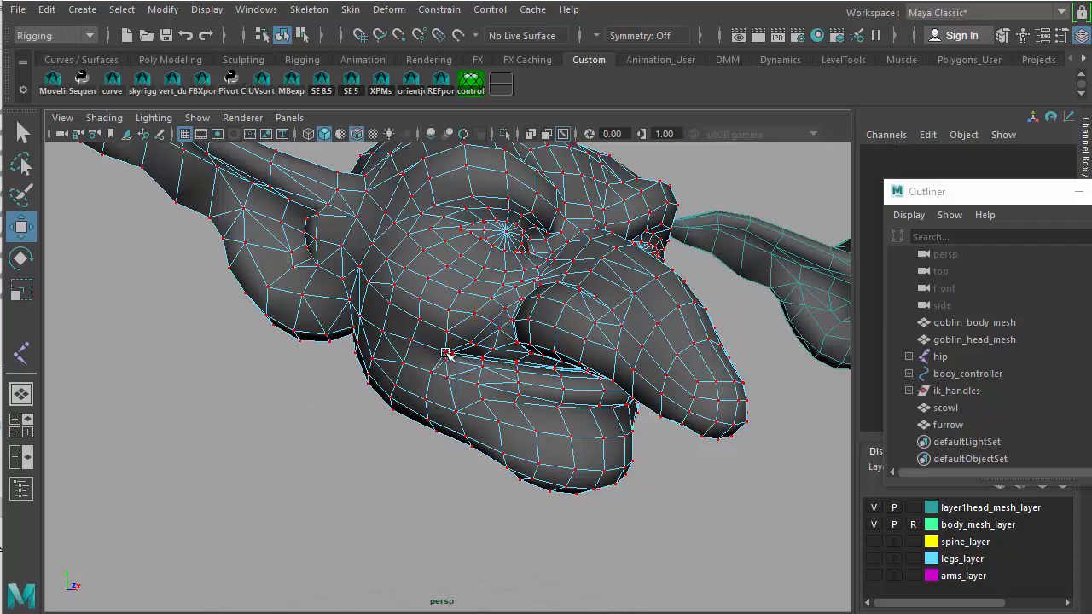
left_click(446, 353)
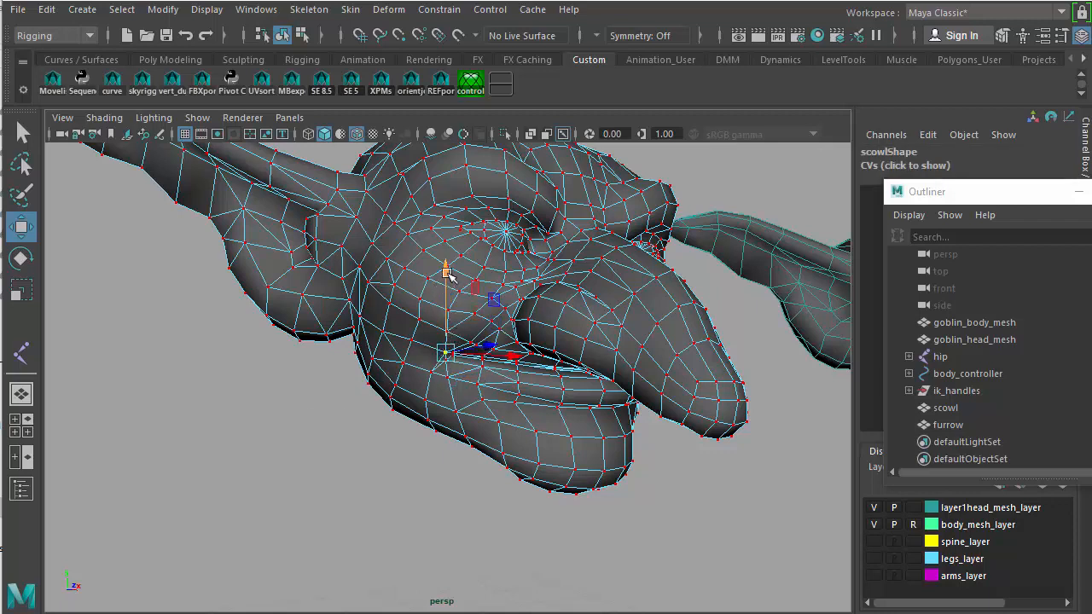
Try pulling the lone mouth-corner vertex straight down without soft selection, and undo the move
left_click_drag(444, 281, 441, 455)
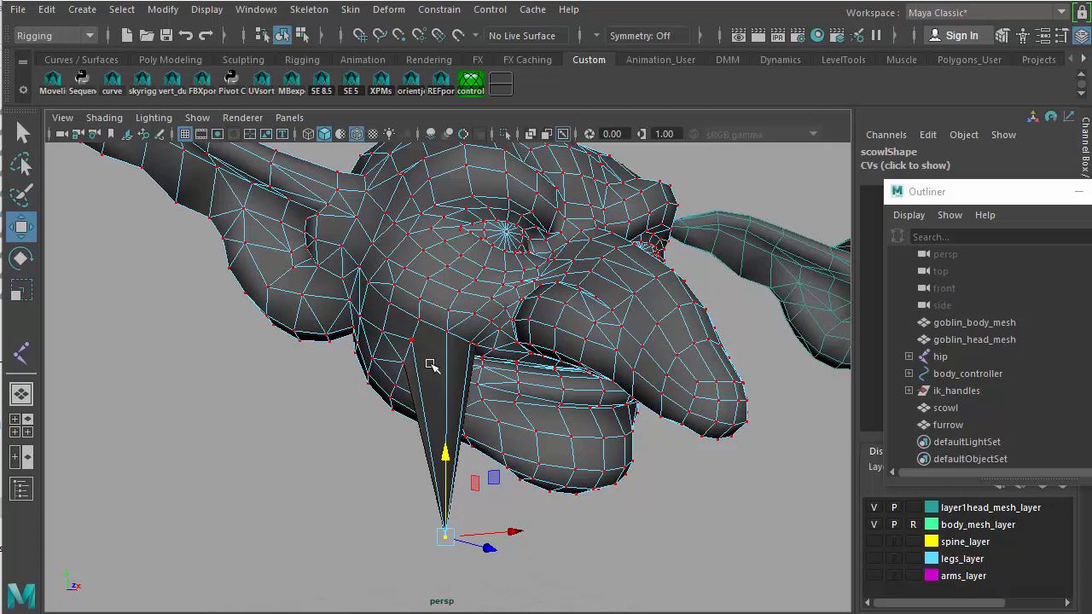
key("ctrl+z")
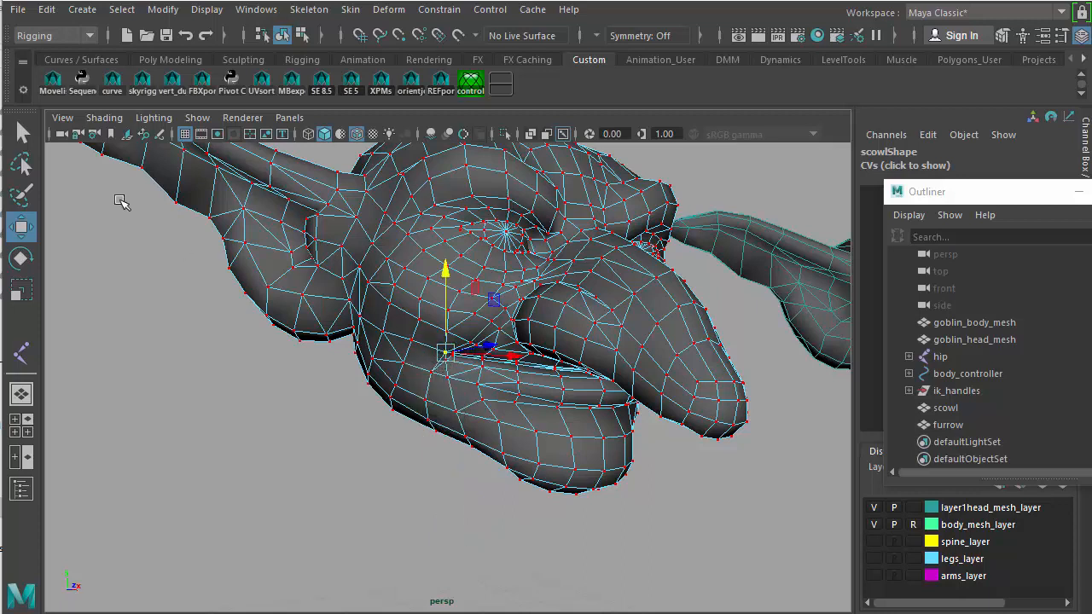
Open the Select tool's settings and enable Soft Select for the selected mouth-corner vertex
double_click(23, 132)
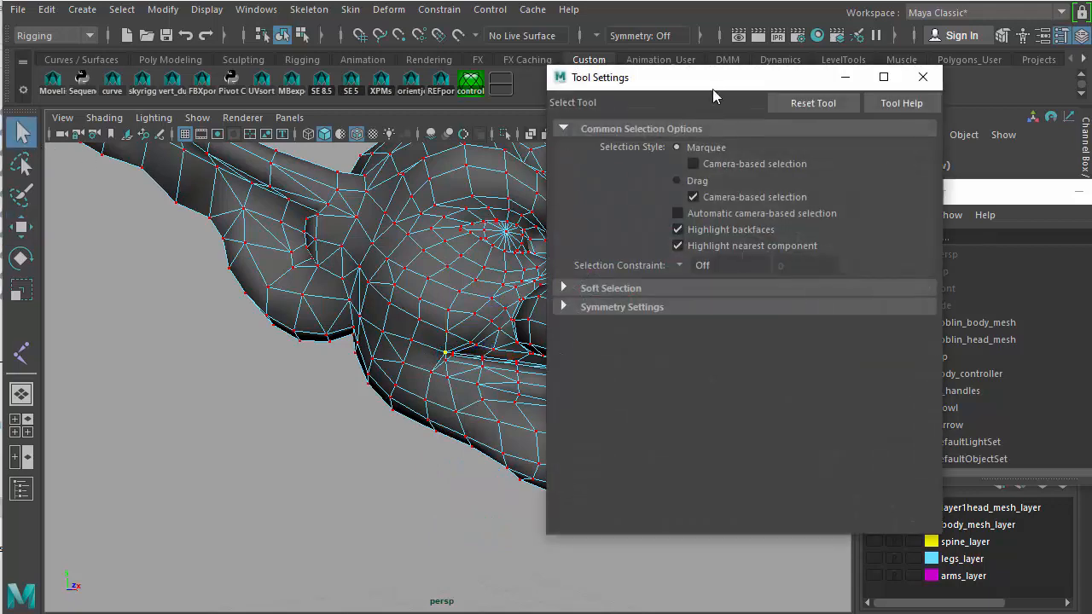
left_click_drag(712, 85, 850, 138)
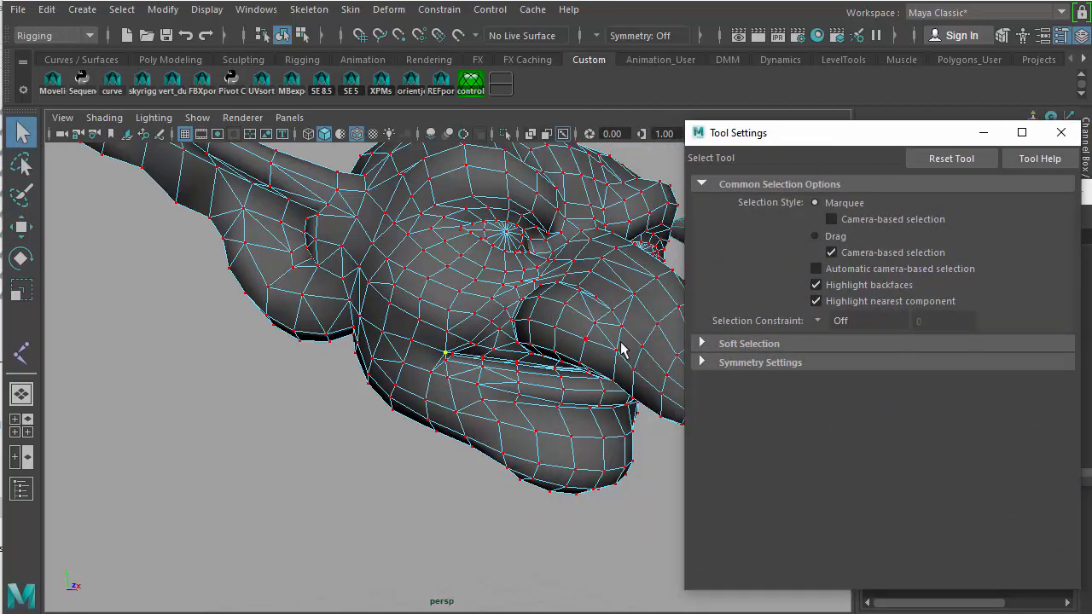
left_click(701, 344)
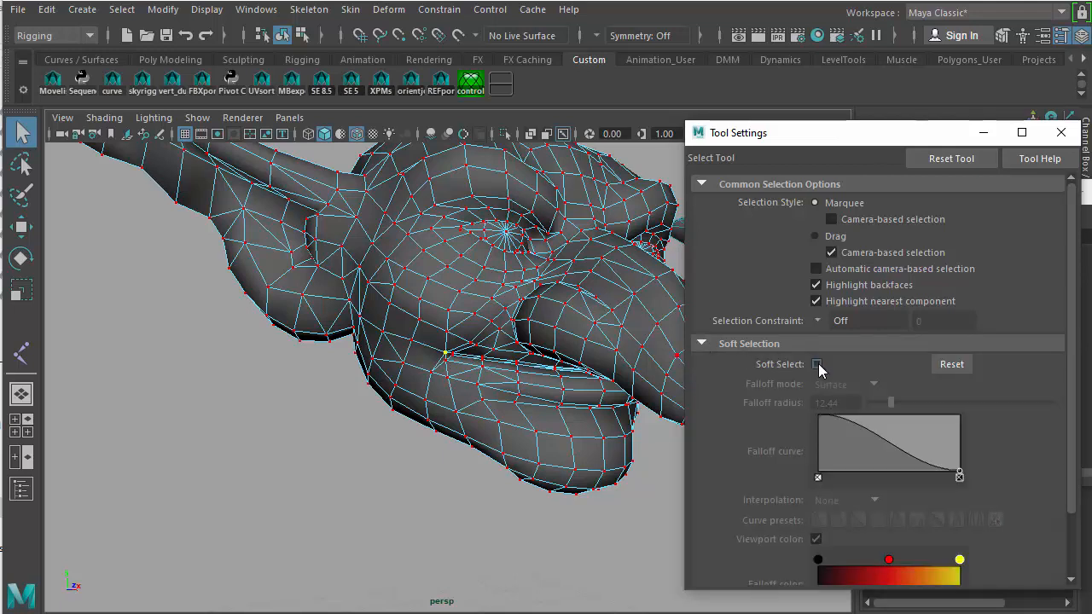
left_click(816, 364)
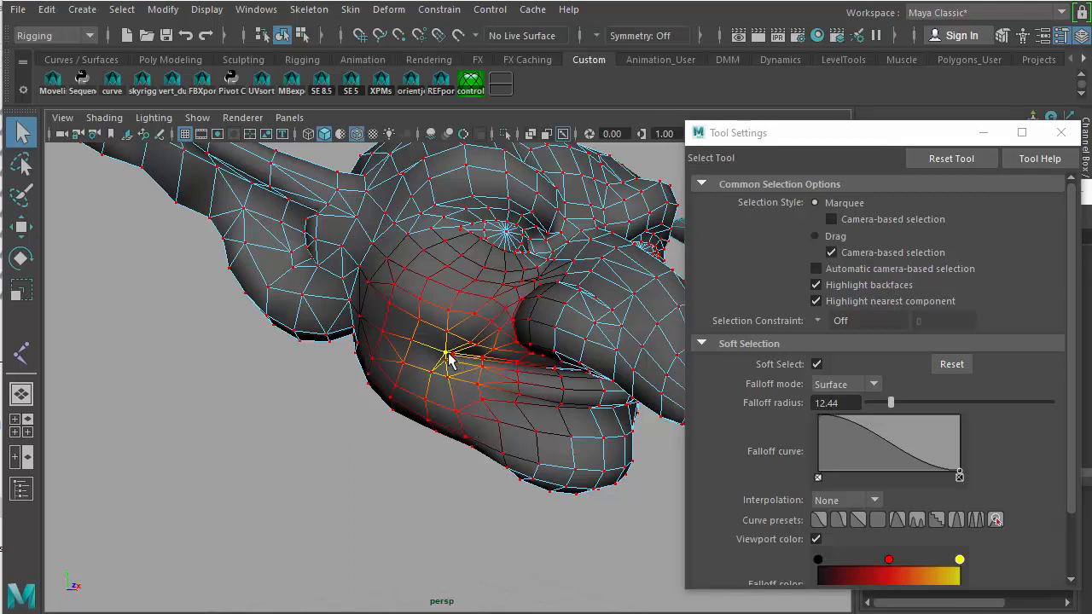
Move the soft-selected right mouth corner of the scowl head downward to form a frown
left_click(21, 226)
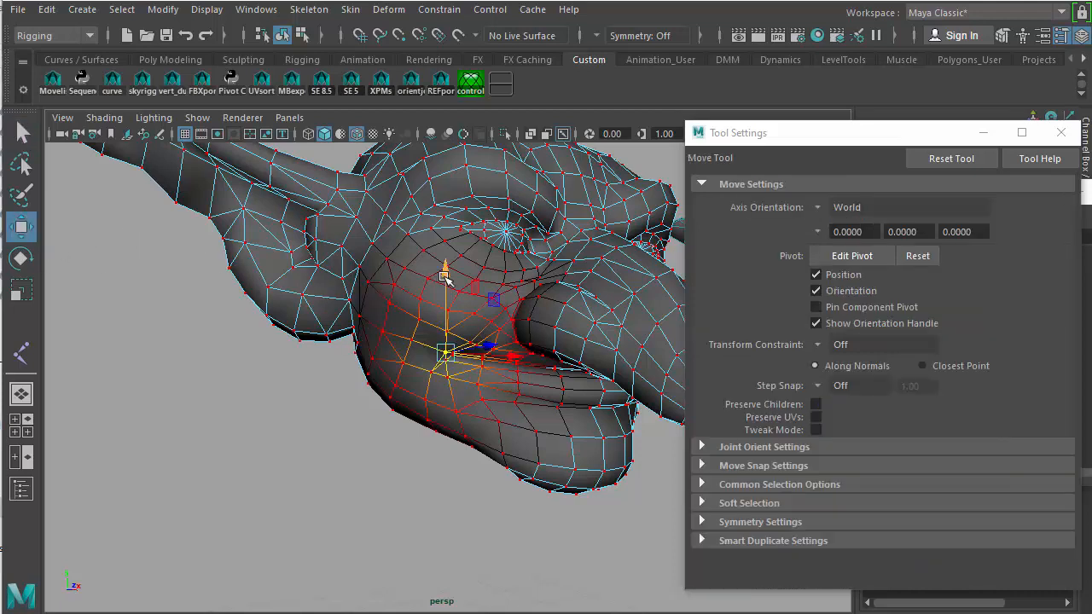
left_click_drag(443, 279, 450, 324)
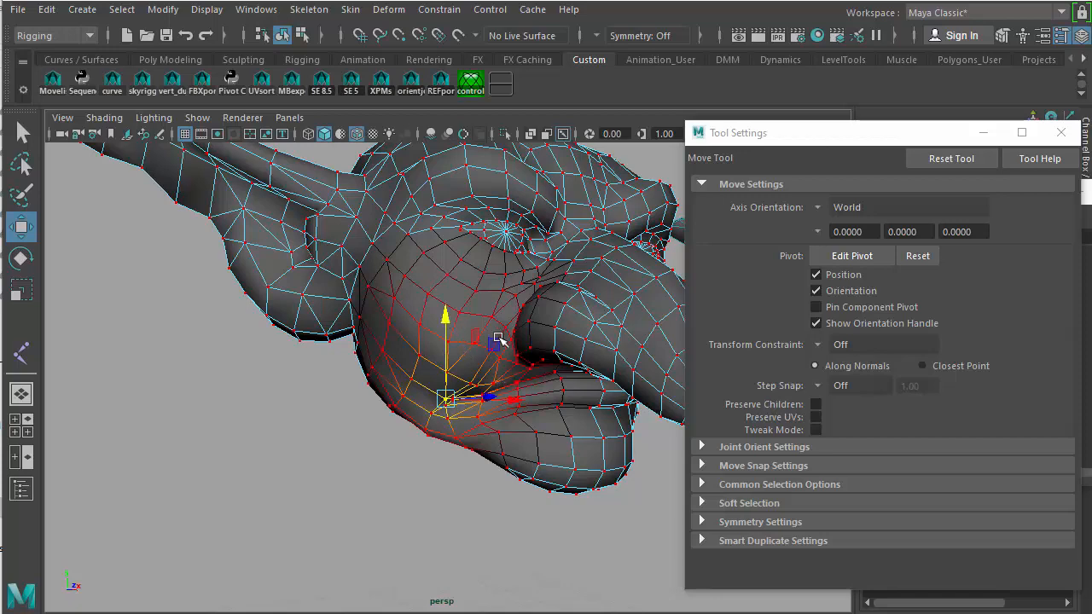
left_click_drag(479, 284, 425, 325, "alt")
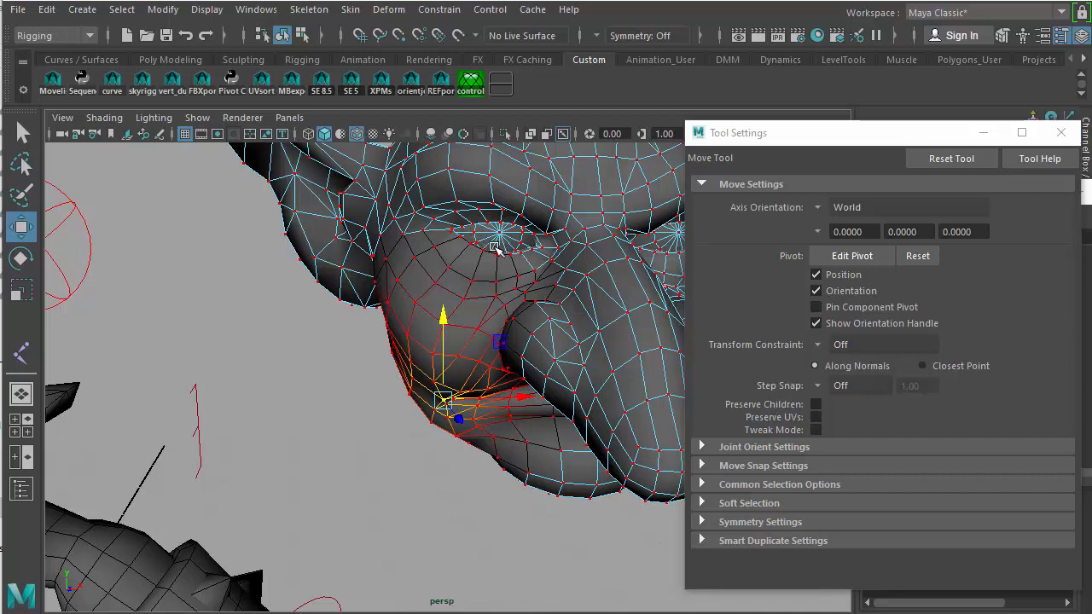
left_click_drag(478, 293, 550, 281, "alt")
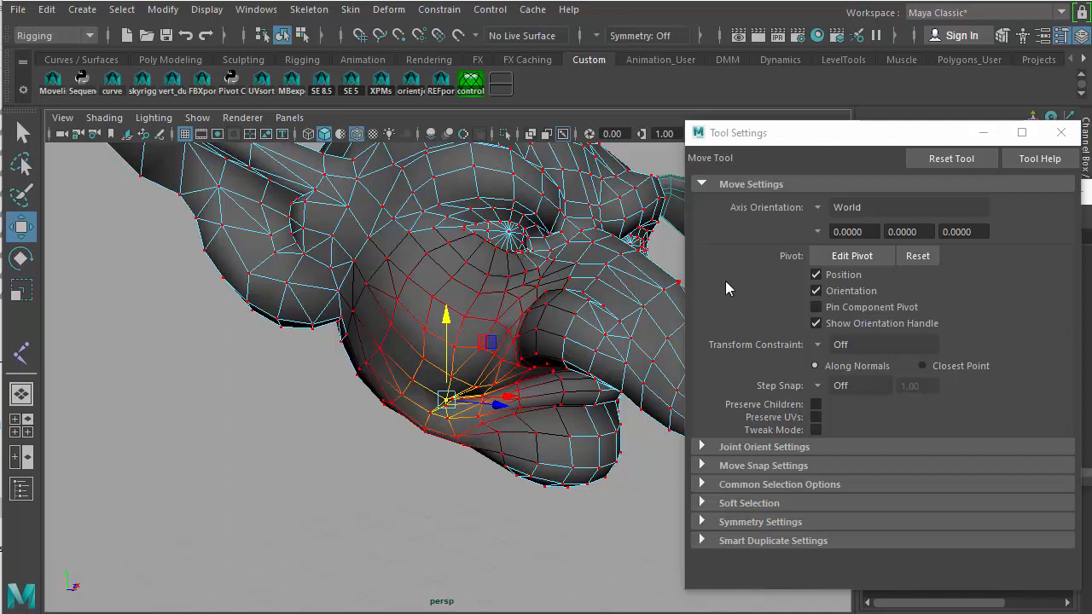
Try a soft-selection falloff radius of 21.60, and bring it back down to 12.68
left_click(21, 130)
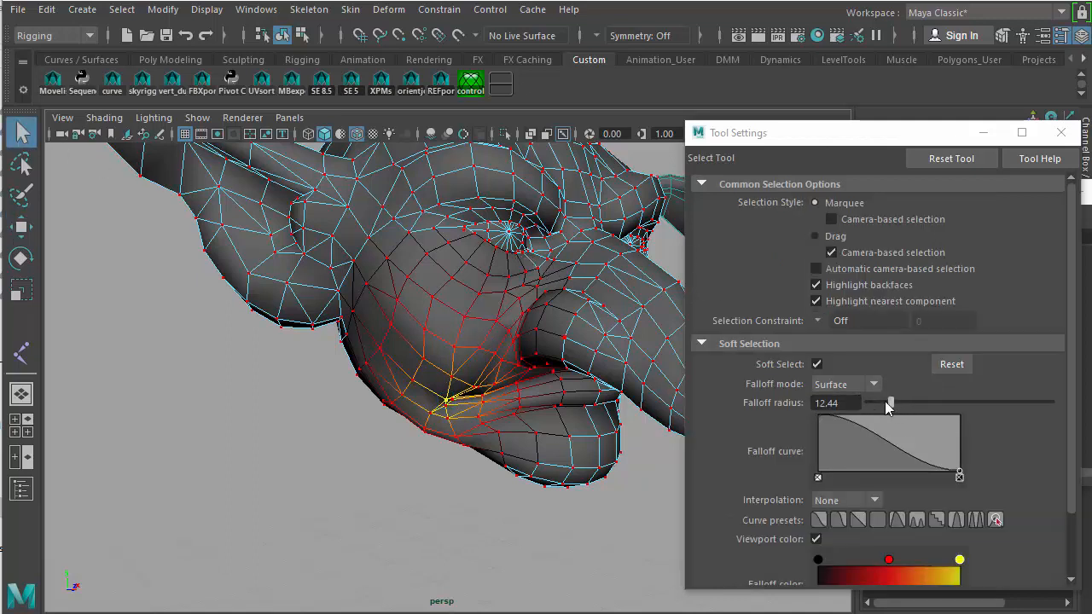
left_click_drag(889, 401, 909, 407)
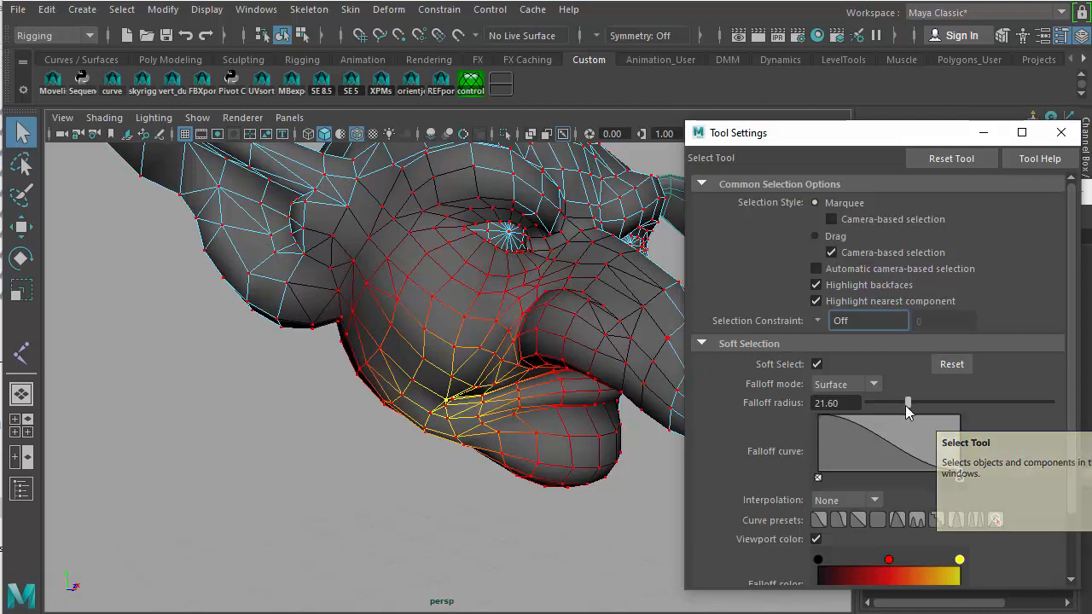
left_click_drag(907, 408, 891, 405)
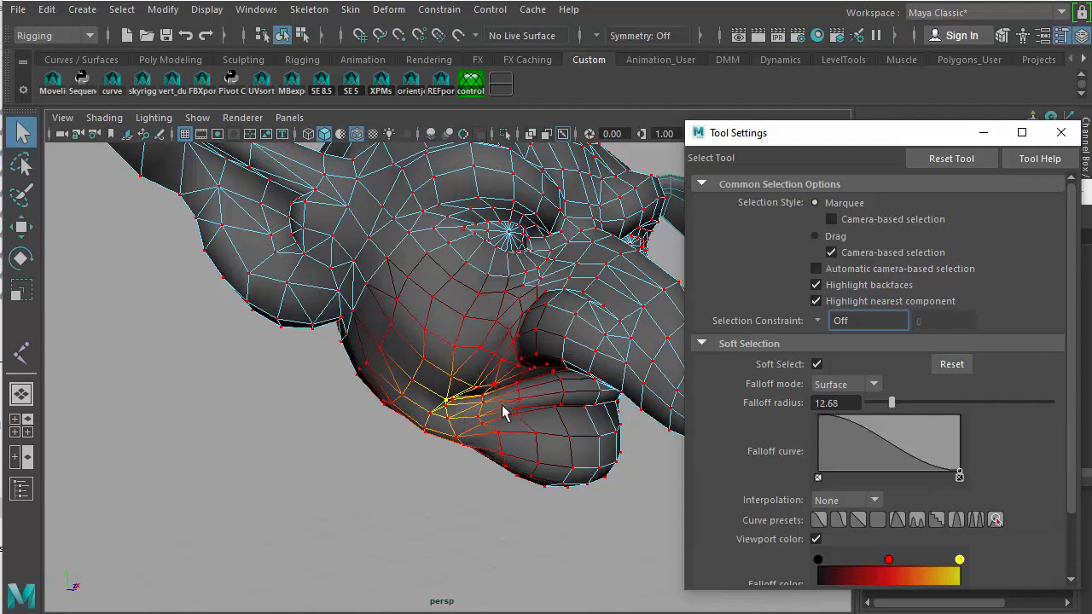
Select the vertex at the goblin's left mouth corner, lower it to match the other side, and check the scowl from several angles
left_click_drag(603, 452, 471, 376, "alt")
scroll(459, 458, "down", 2)
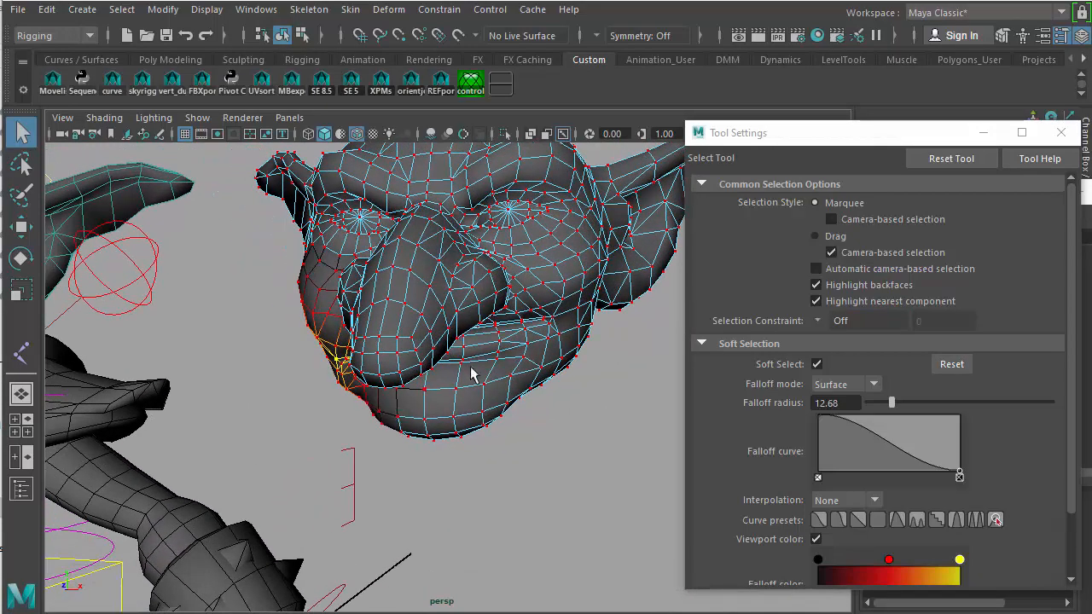
left_click(544, 324)
key("w")
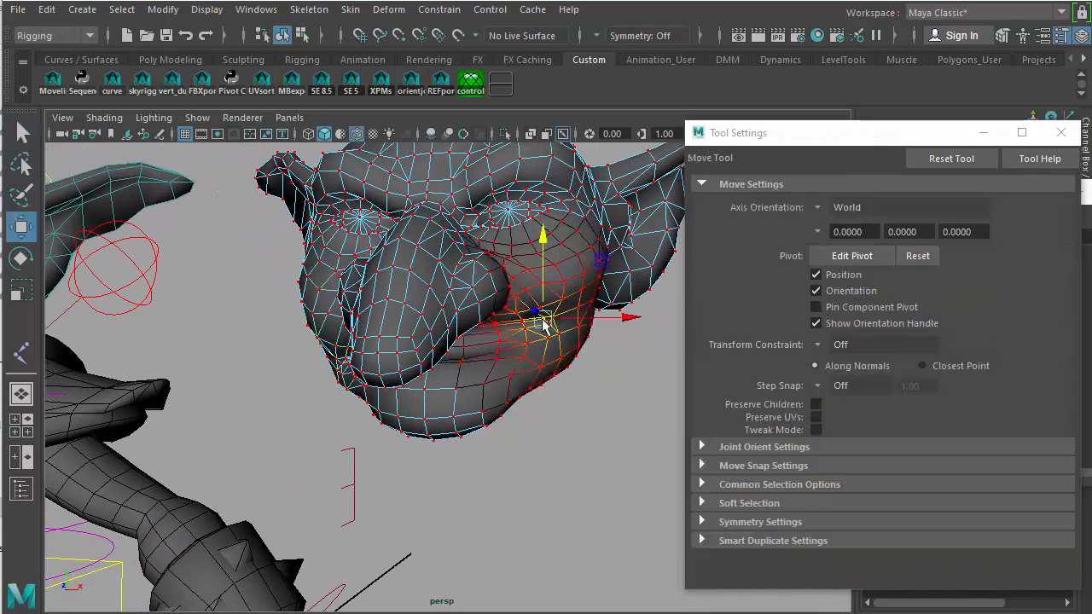
left_click_drag(543, 240, 550, 266)
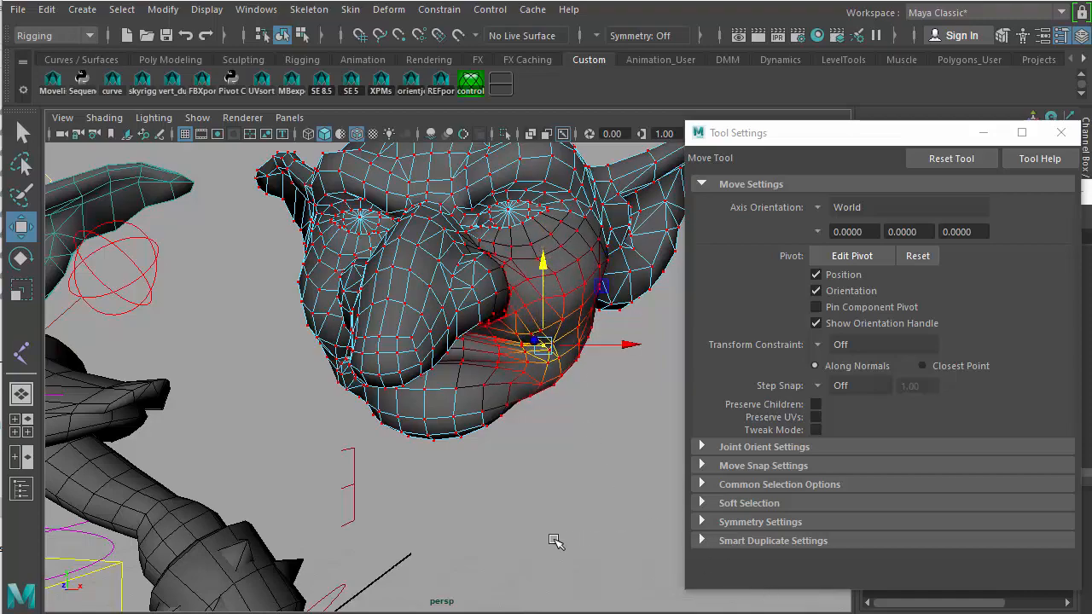
left_click_drag(468, 540, 676, 475, "alt")
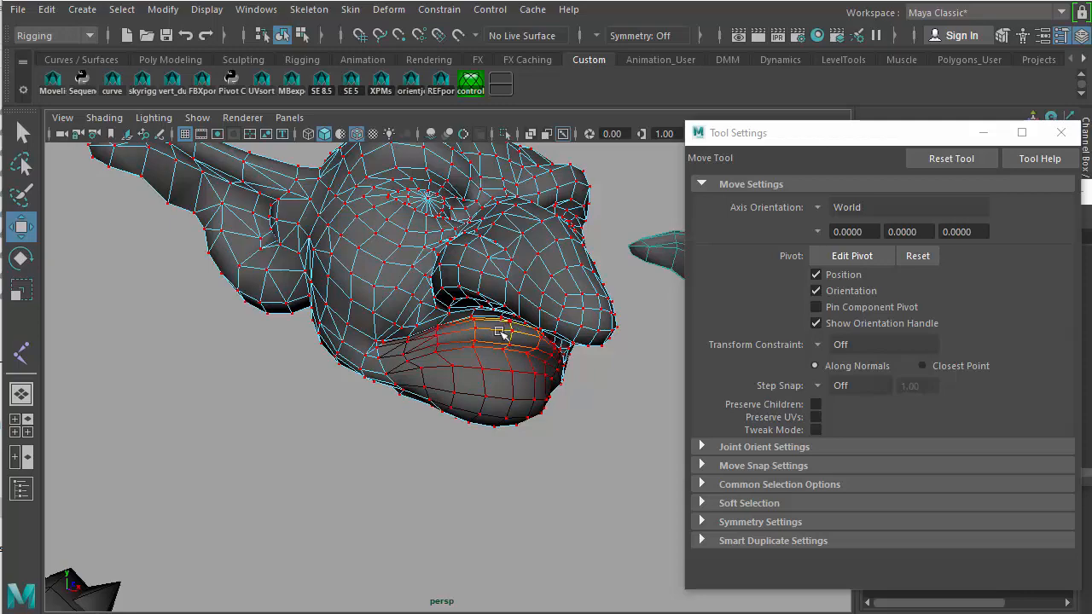
left_click(398, 344)
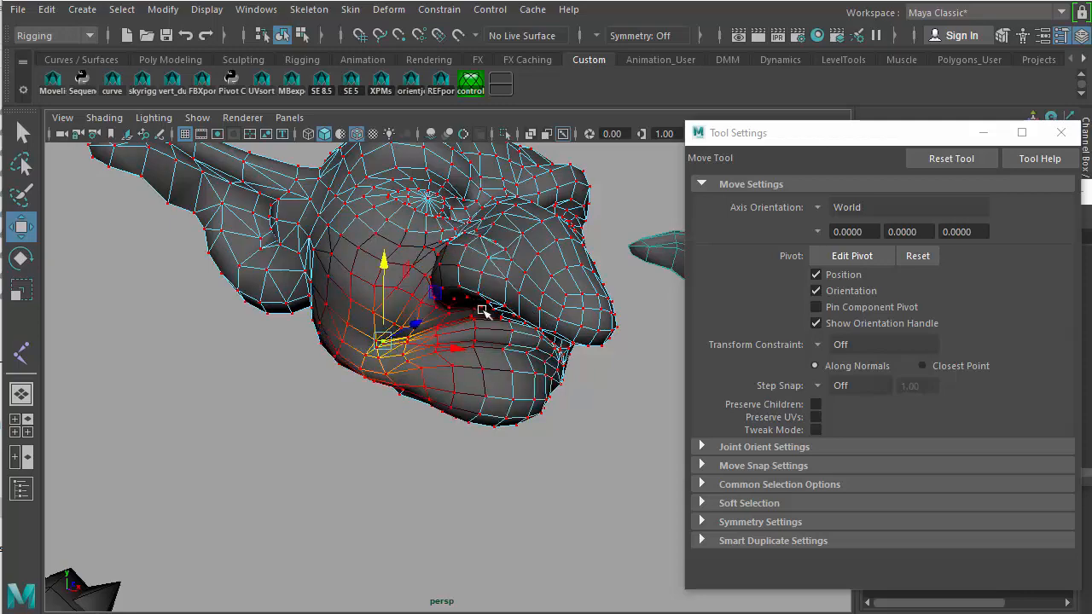
left_click_drag(530, 448, 484, 445, "alt")
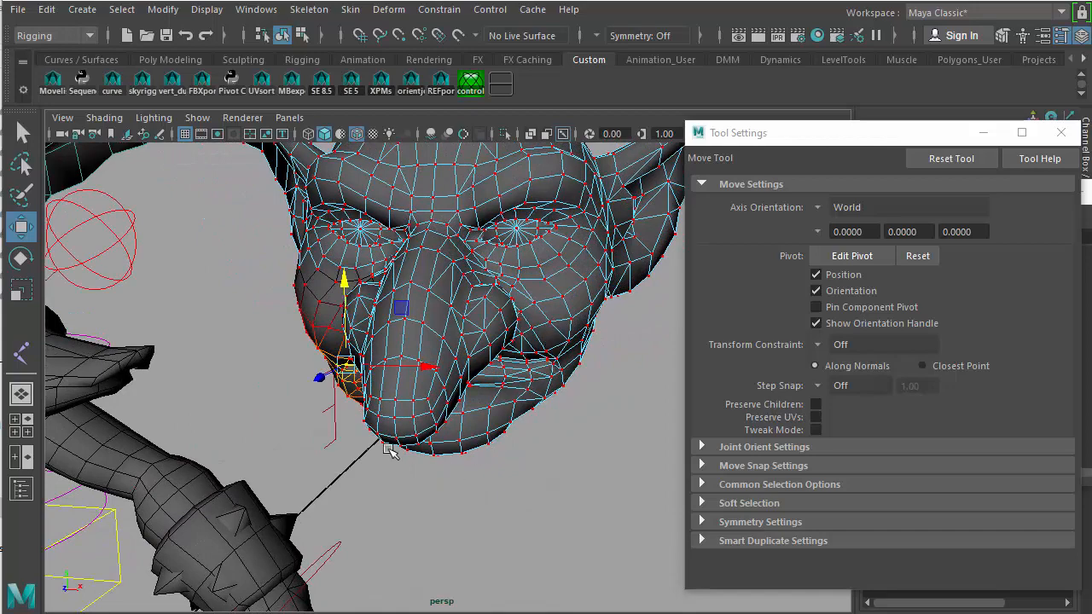
left_click_drag(334, 487, 431, 465, "alt")
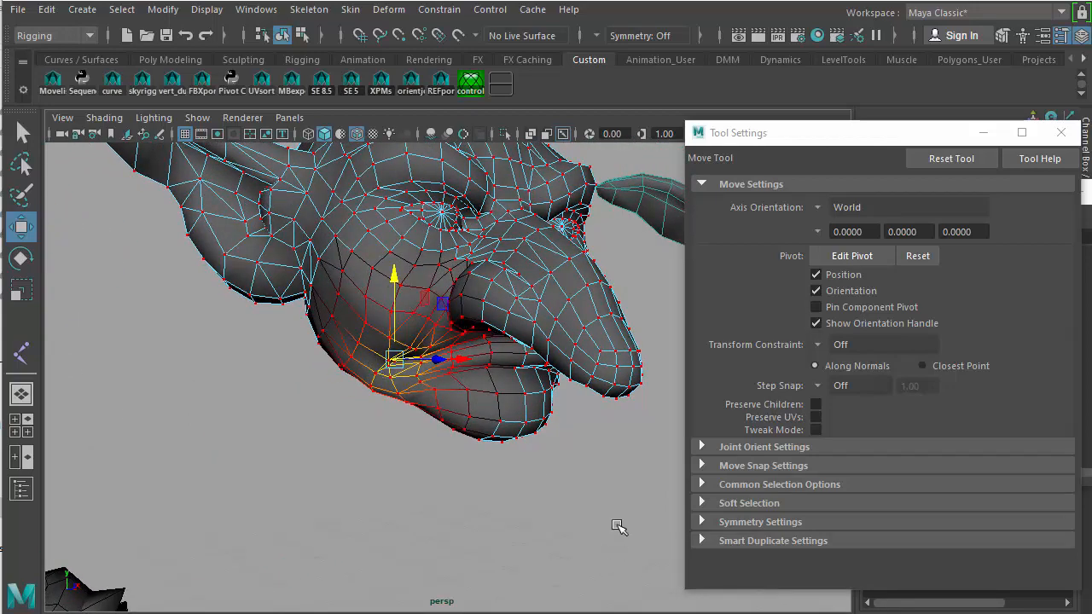
left_click_drag(619, 526, 419, 555, "alt")
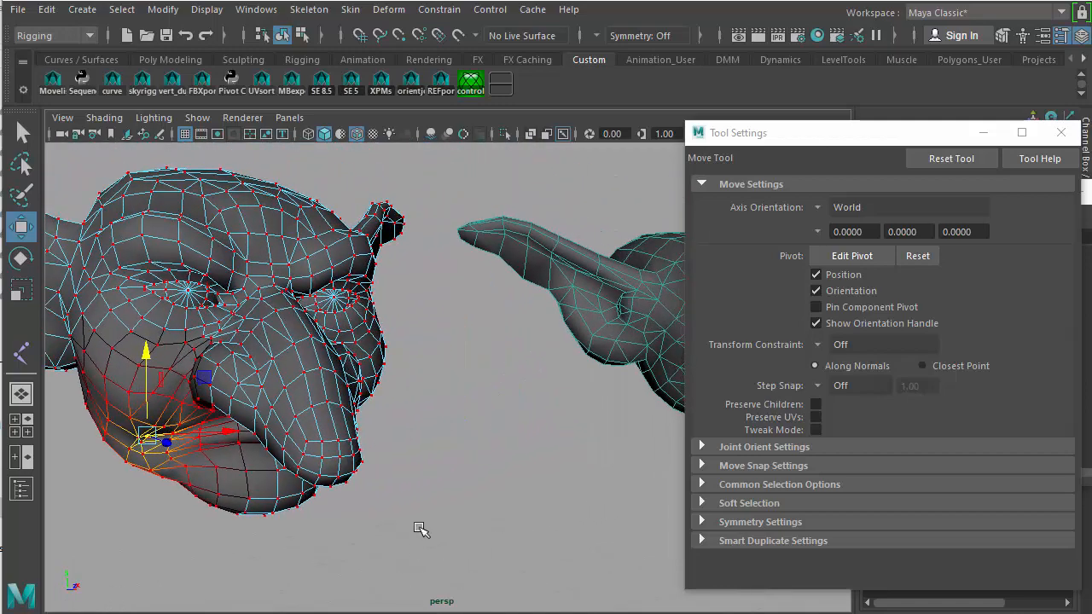
Put the furrow head into vertex mode and soft-select a vertex on the goblin's right brow, viewed from the front
left_click(419, 529)
left_click_drag(518, 465, 277, 525, "alt")
left_click_drag(470, 509, 311, 530, "alt")
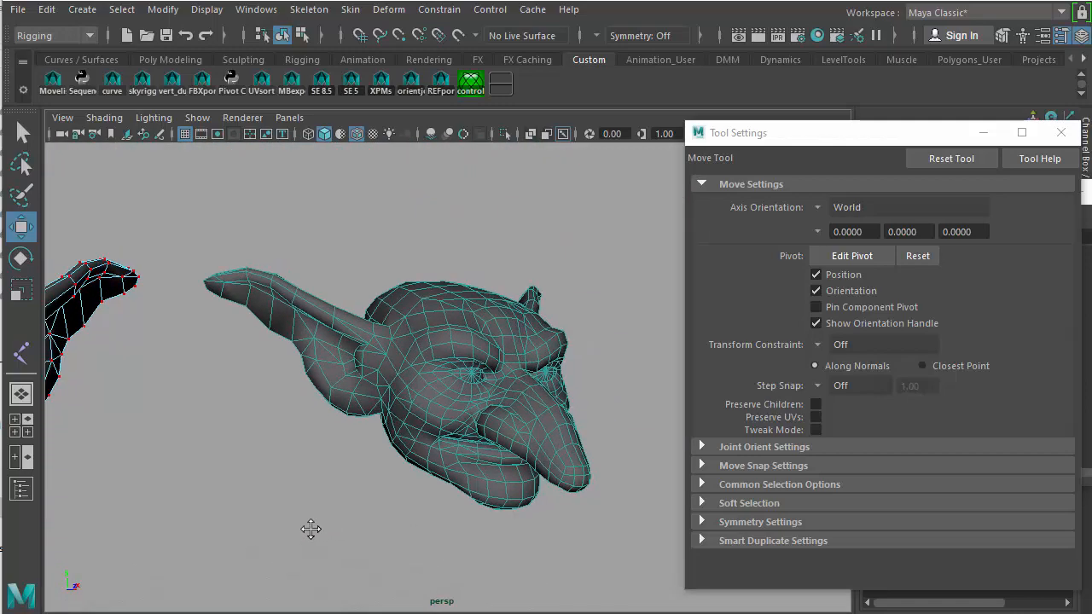
left_click_drag(837, 136, 904, 139)
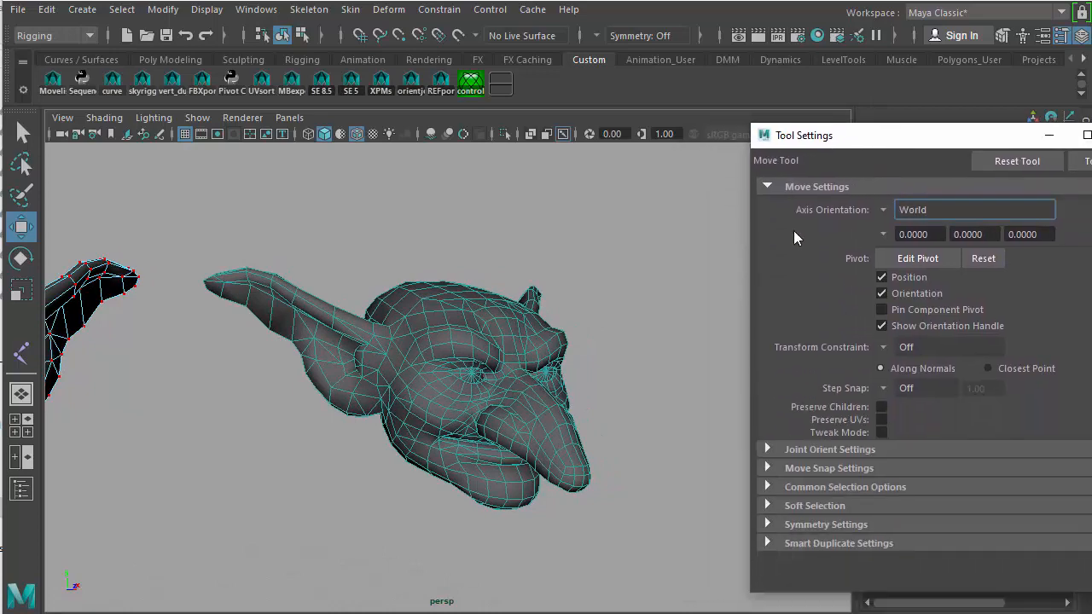
left_click(469, 345)
right_click_drag(469, 344, 430, 338)
left_click(470, 345)
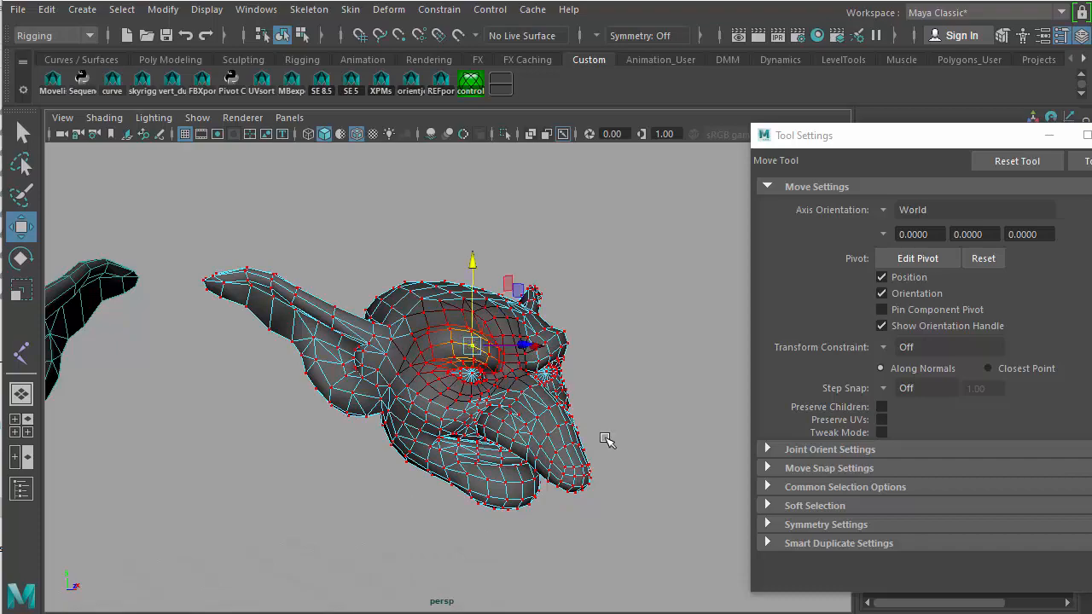
left_click_drag(604, 441, 534, 439, "alt")
middle_click_drag(611, 437, 315, 404, "alt")
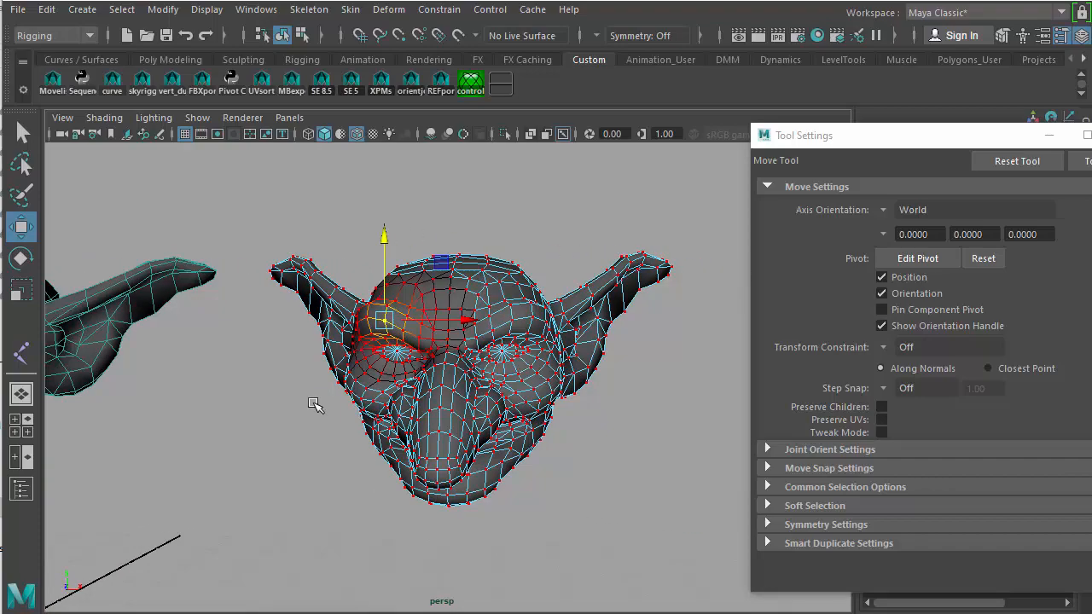
right_click_drag(316, 404, 572, 407, "alt")
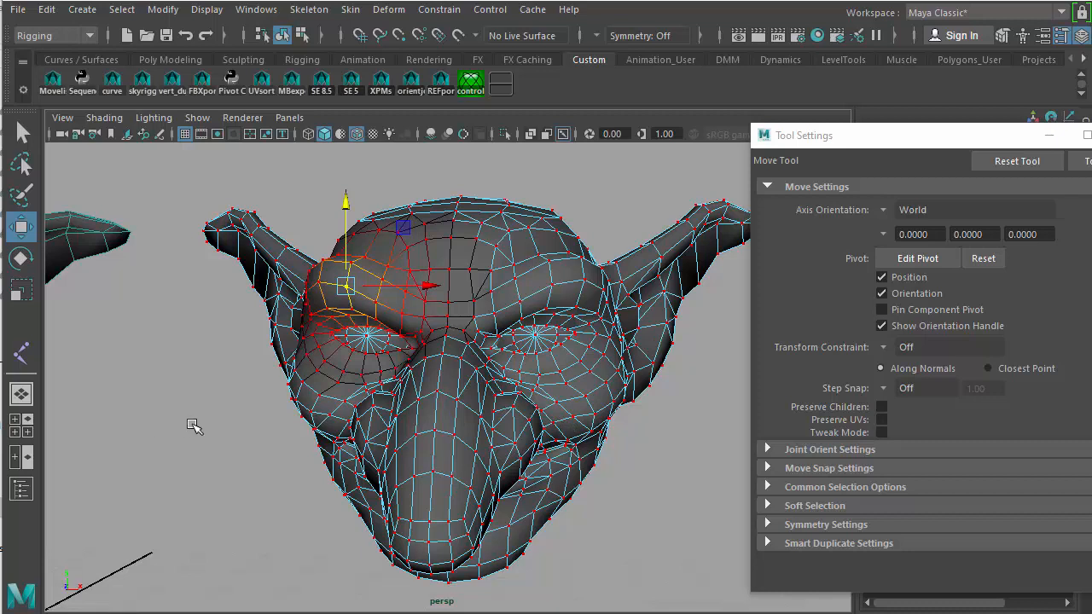
Turn on Object X symmetry for the Select tool and soft-select the mirrored brow vertices of the furrow head
left_click(23, 132)
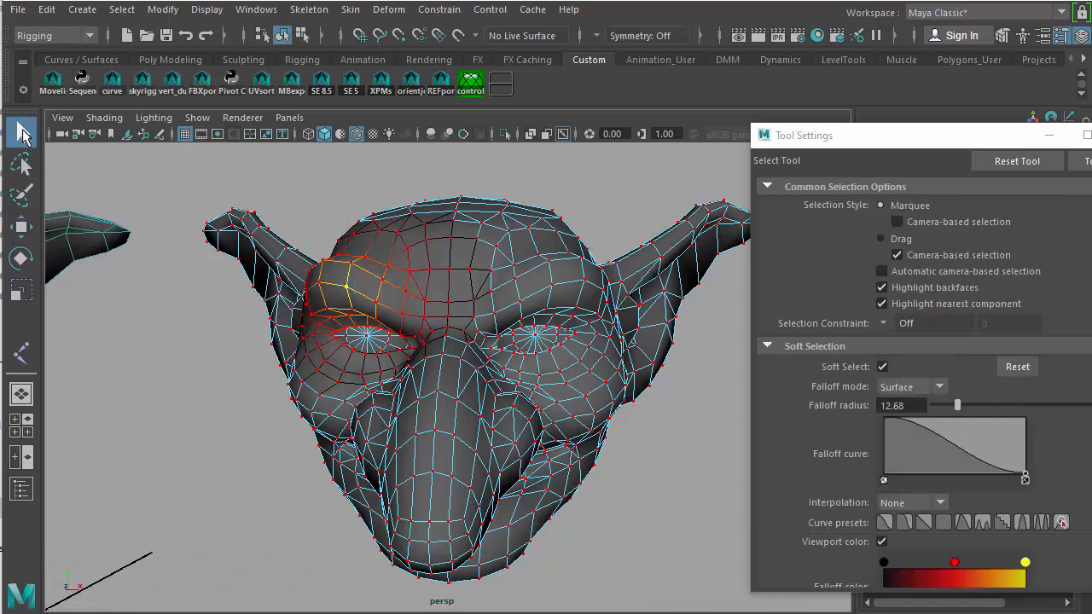
scroll(981, 588, "down", 3)
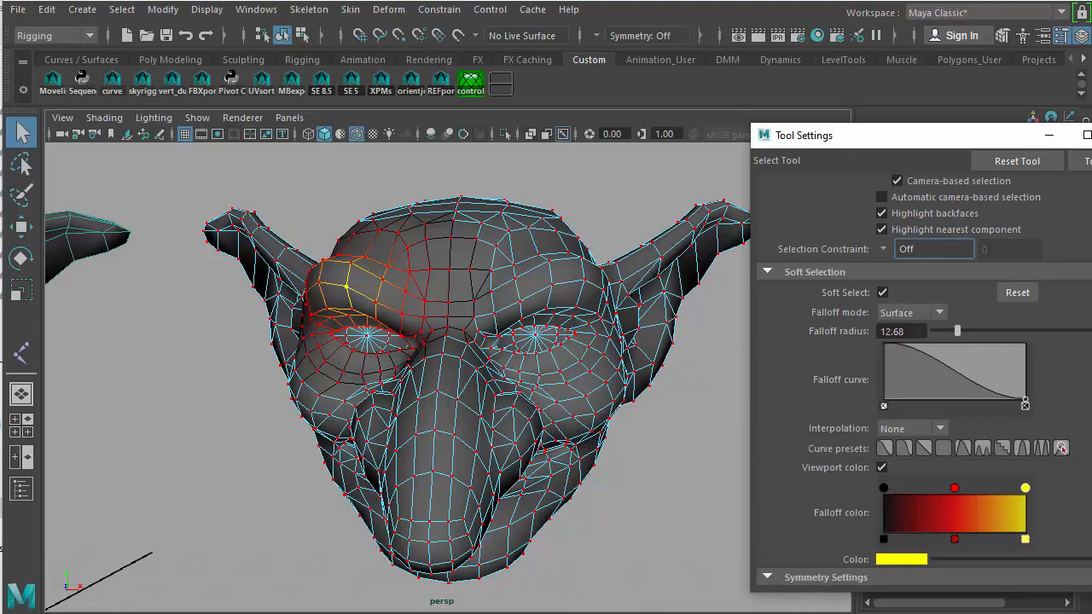
scroll(922, 367, "down", 5)
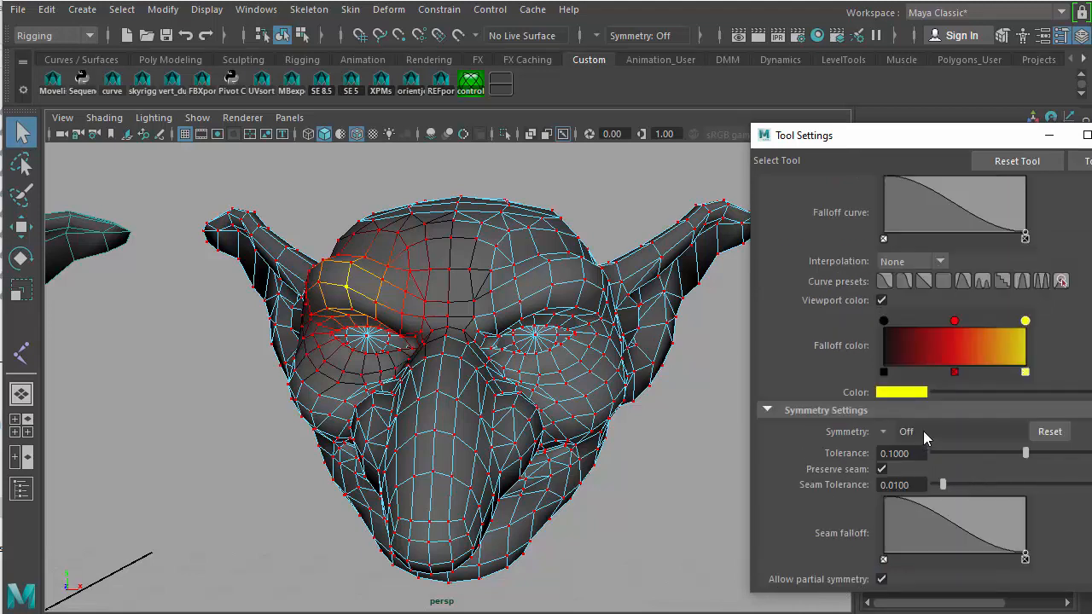
left_click(882, 432)
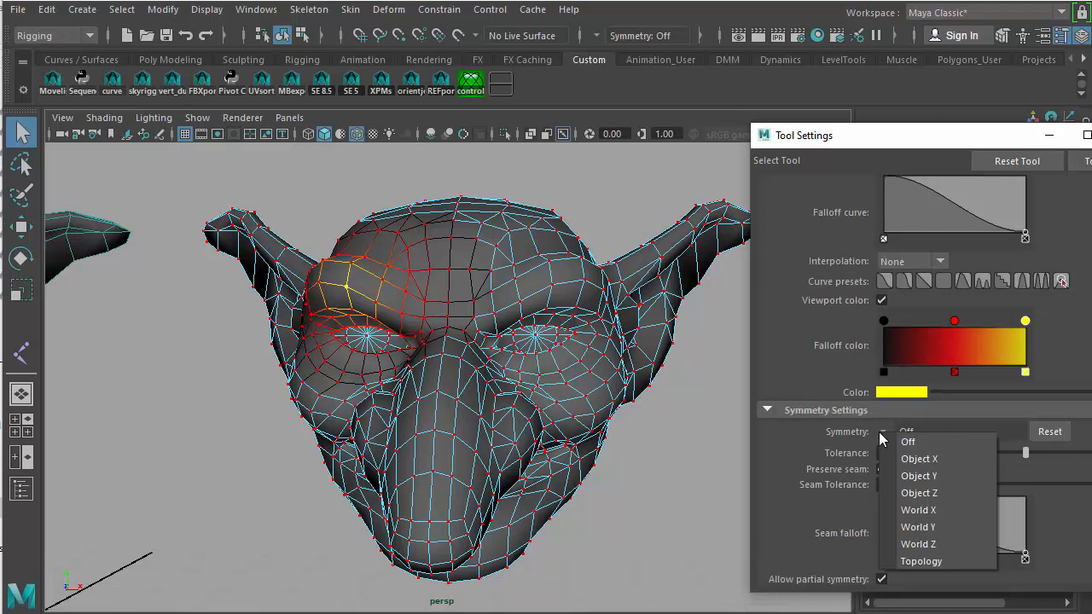
left_click(934, 465)
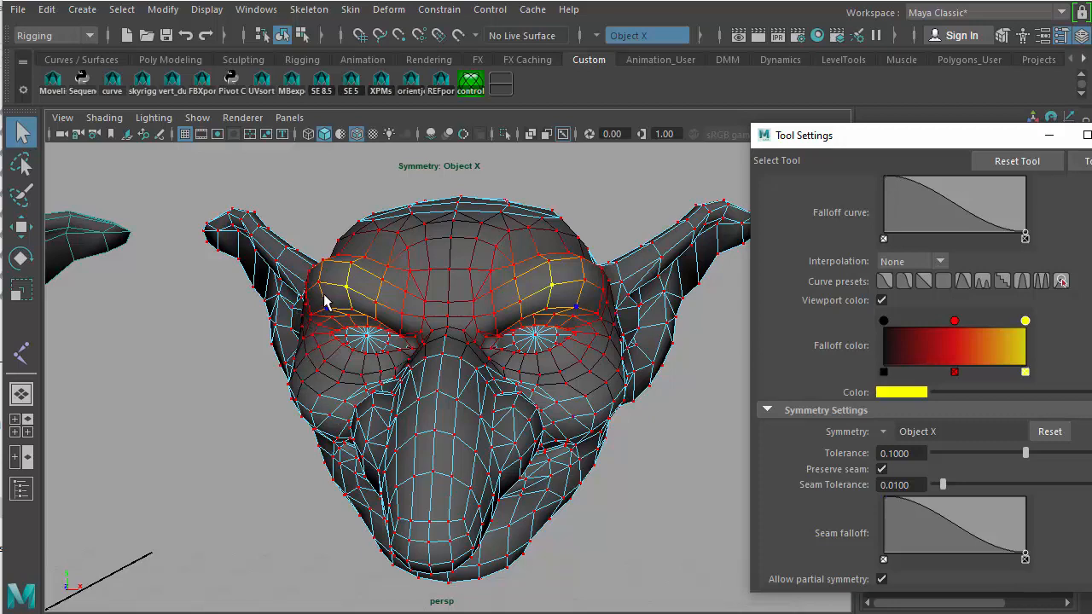
left_click(356, 476)
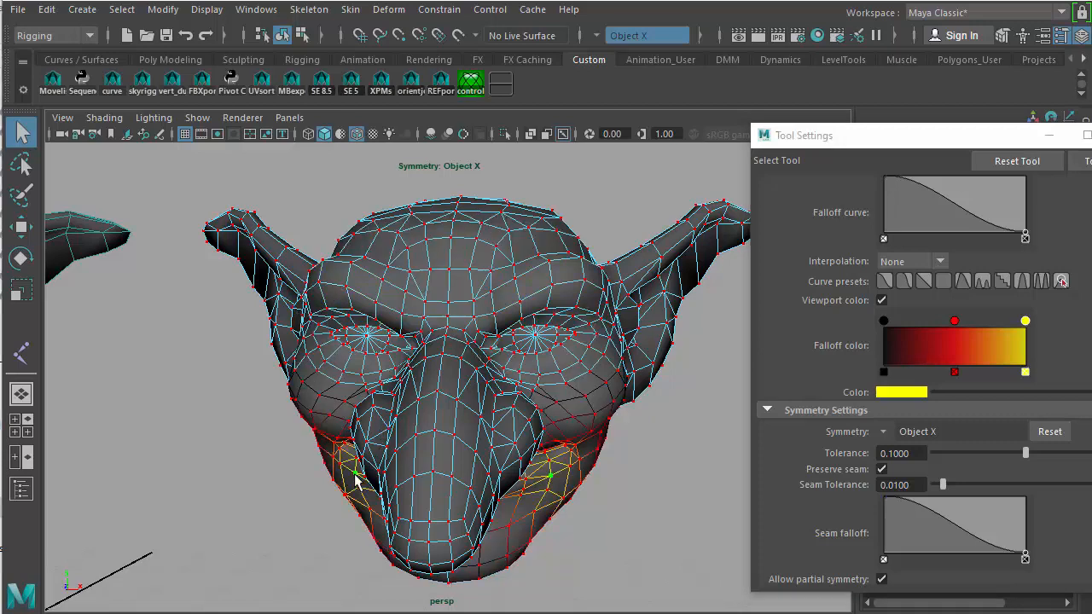
left_click(344, 288)
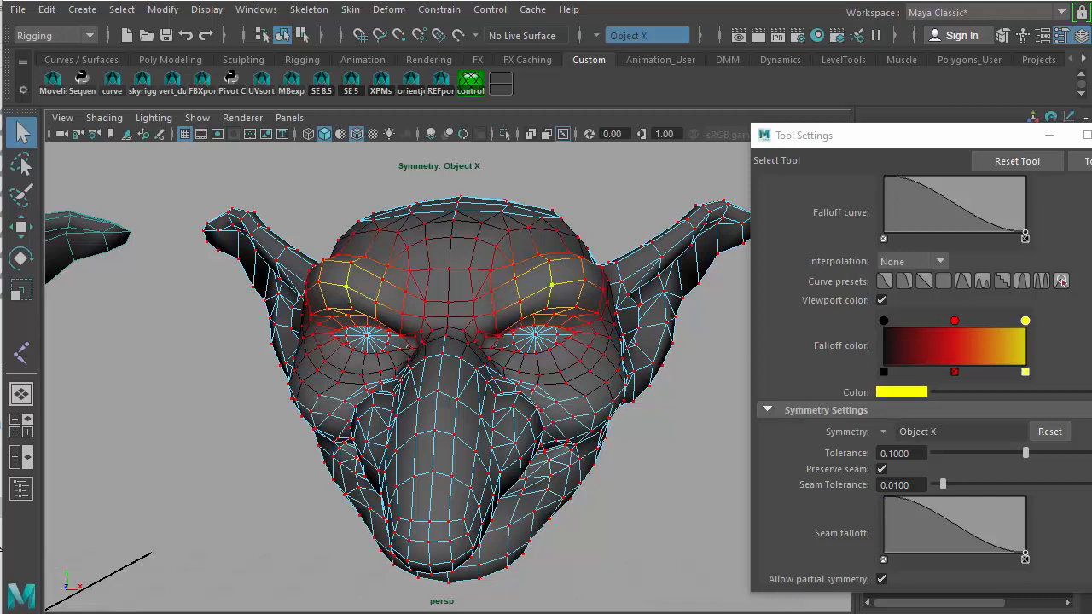
Try the Volume falloff mode for soft selection, and set it back to Surface
scroll(1048, 319, "up", 5)
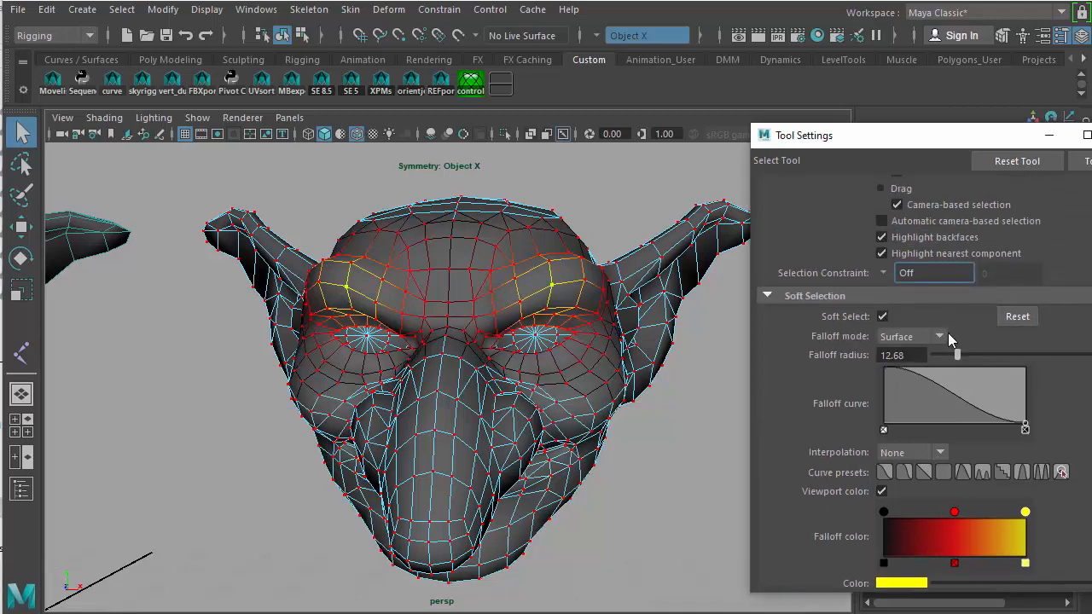
left_click(896, 337)
left_click(909, 354)
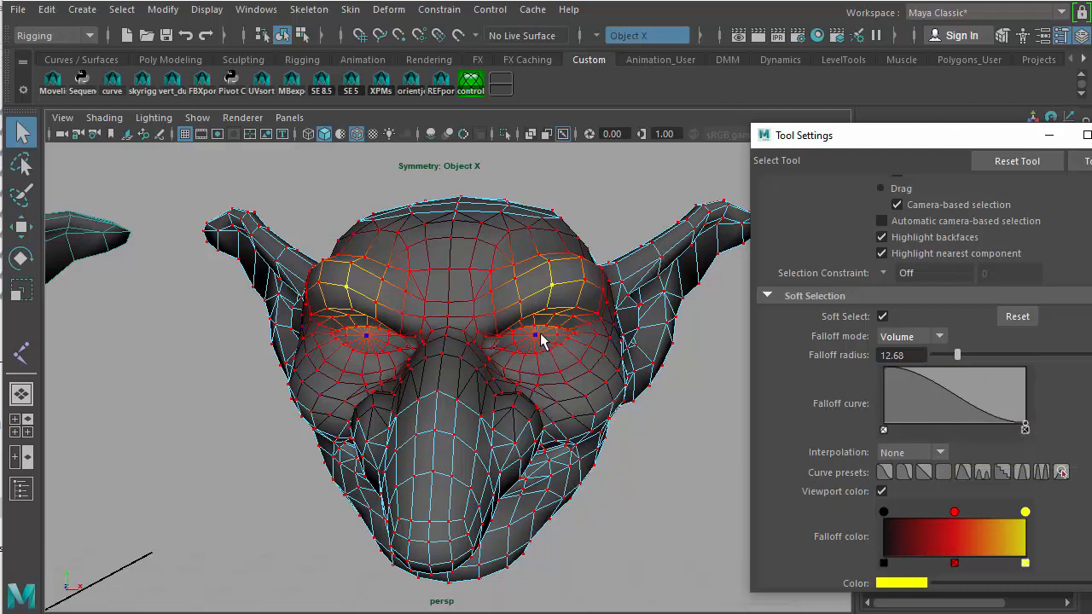
left_click(908, 337)
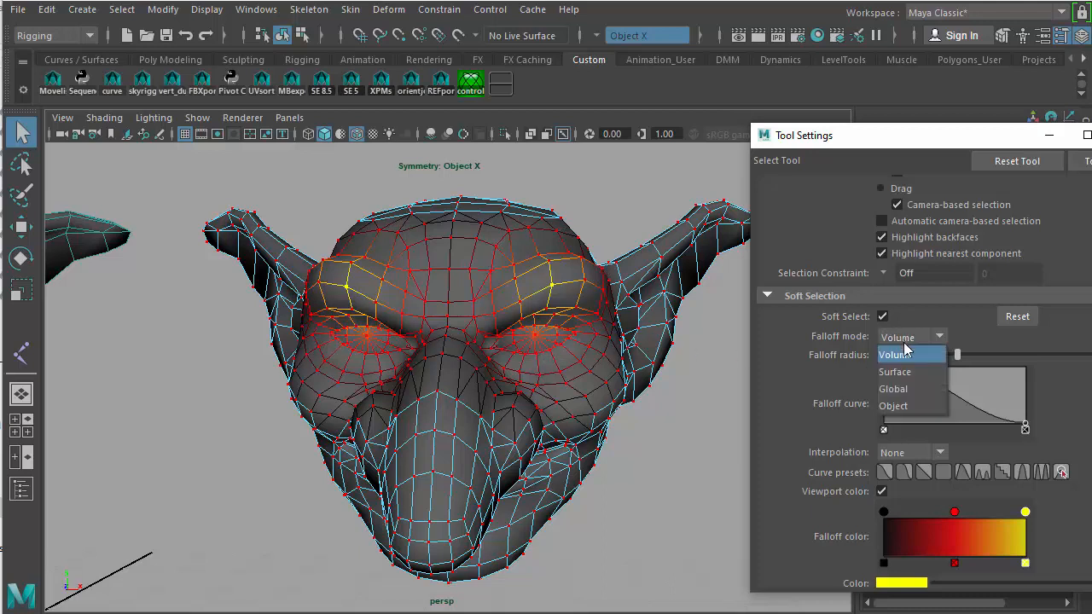
left_click(893, 369)
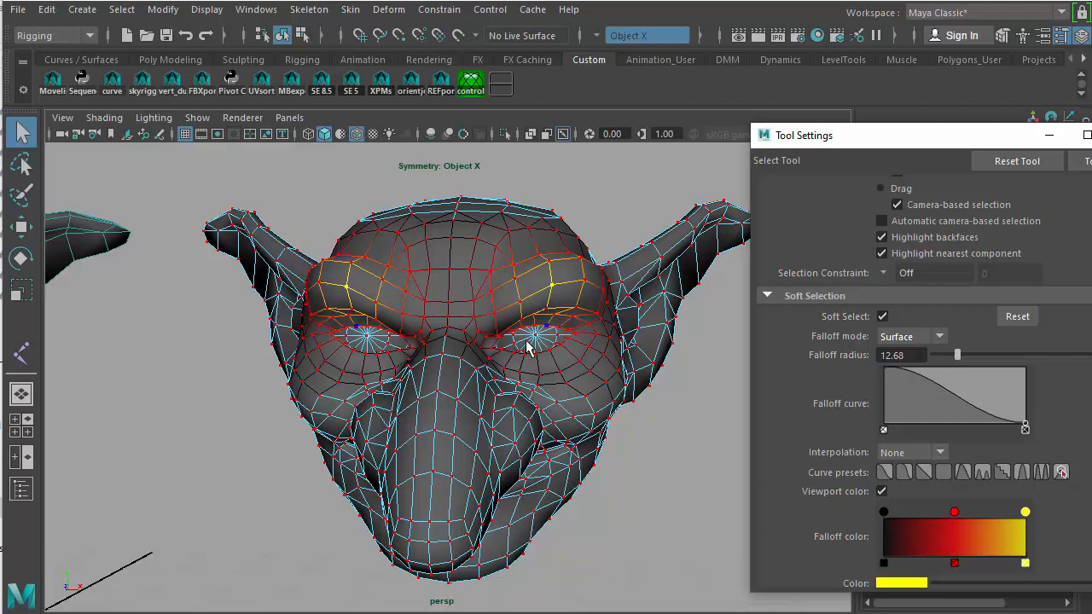
Add the neighbouring outer brow vertices to the symmetrical selection and nudge them slightly downward
left_click(584, 279)
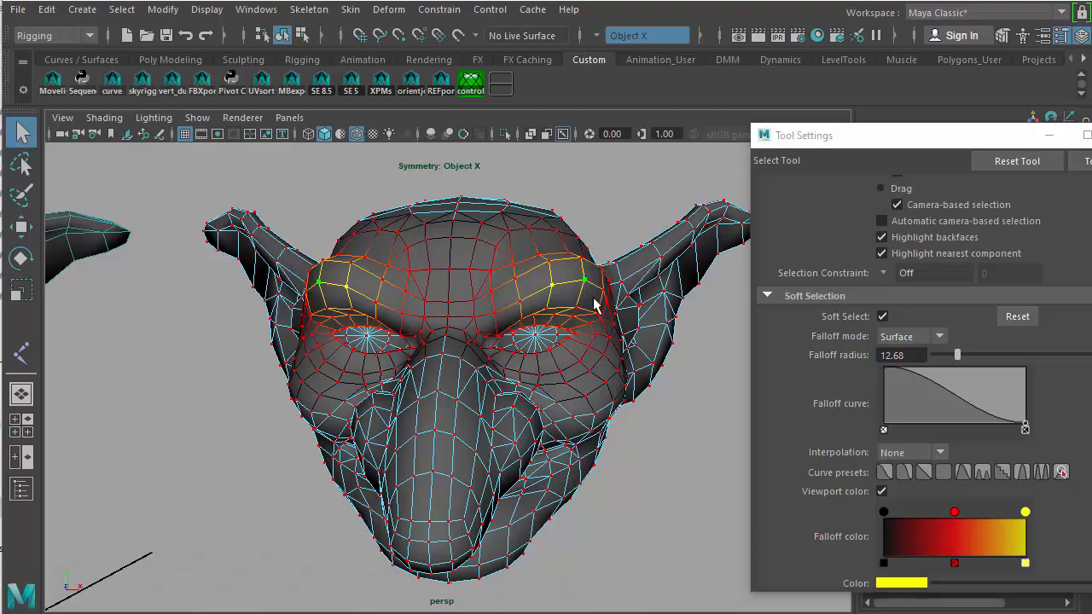
left_click_drag(621, 350, 613, 372, "alt")
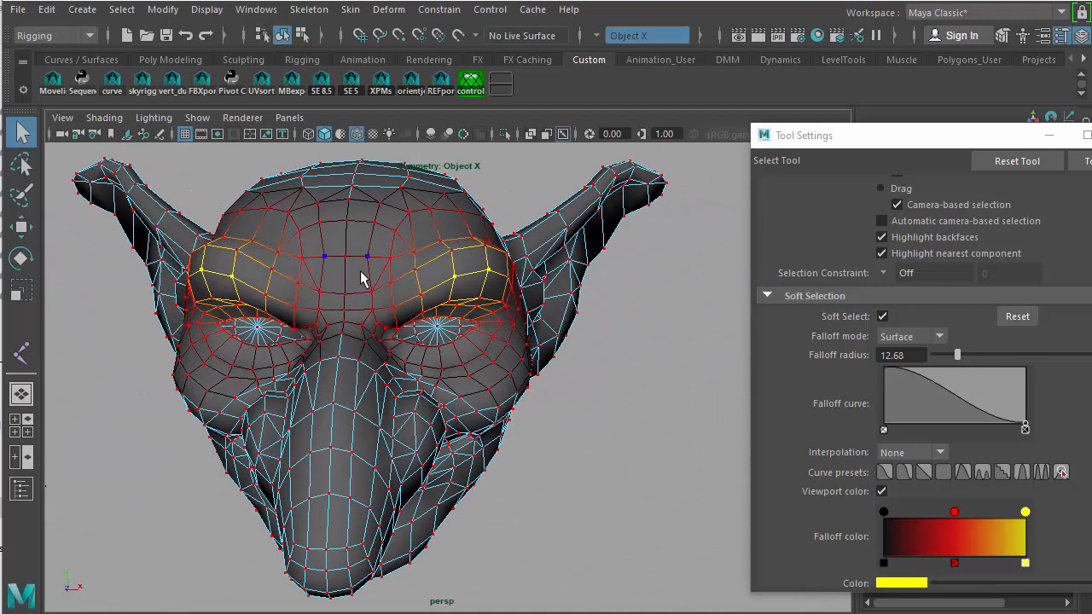
key("w")
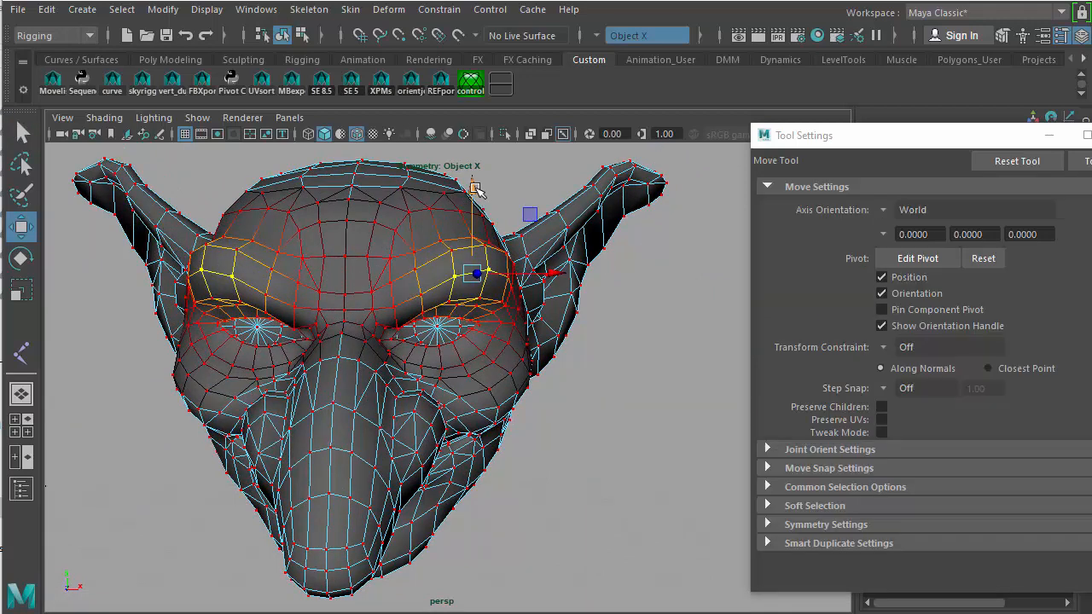
mouse_move(475, 184)
left_mouse_down()
mouse_move(475, 214)
mouse_move(476, 189)
left_mouse_up()
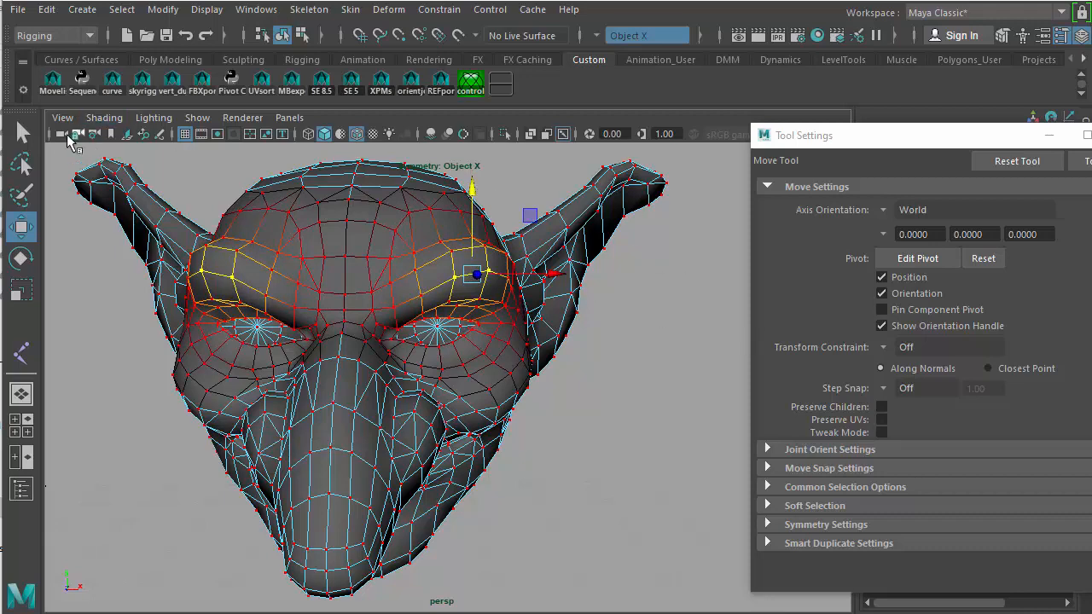
Set the soft-selection falloff radius to 4.23 and move the selected brow vertices down toward the eyes
left_click(23, 133)
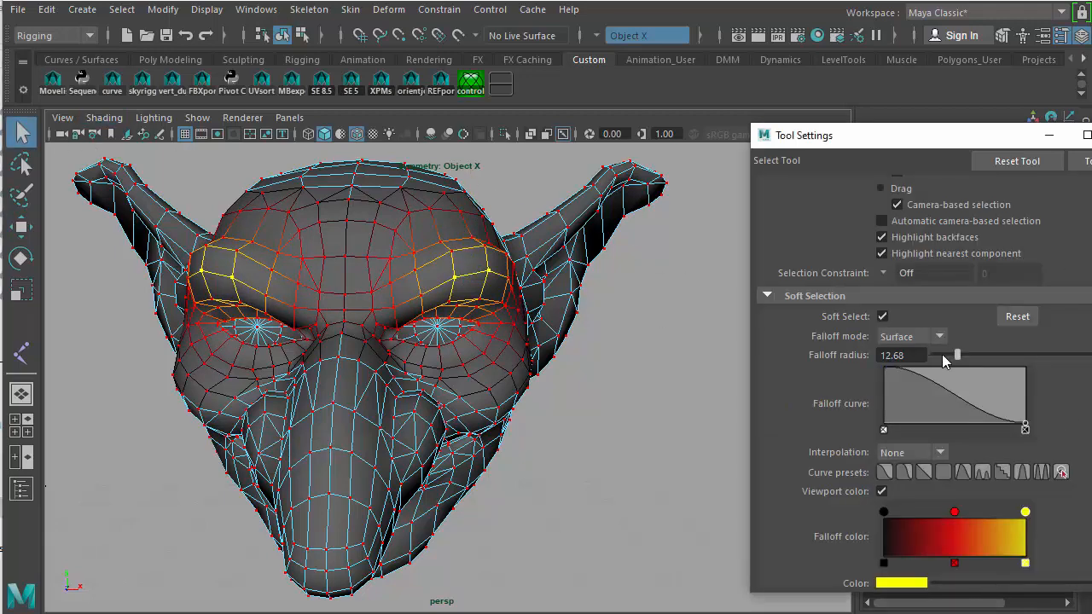
left_click(942, 355)
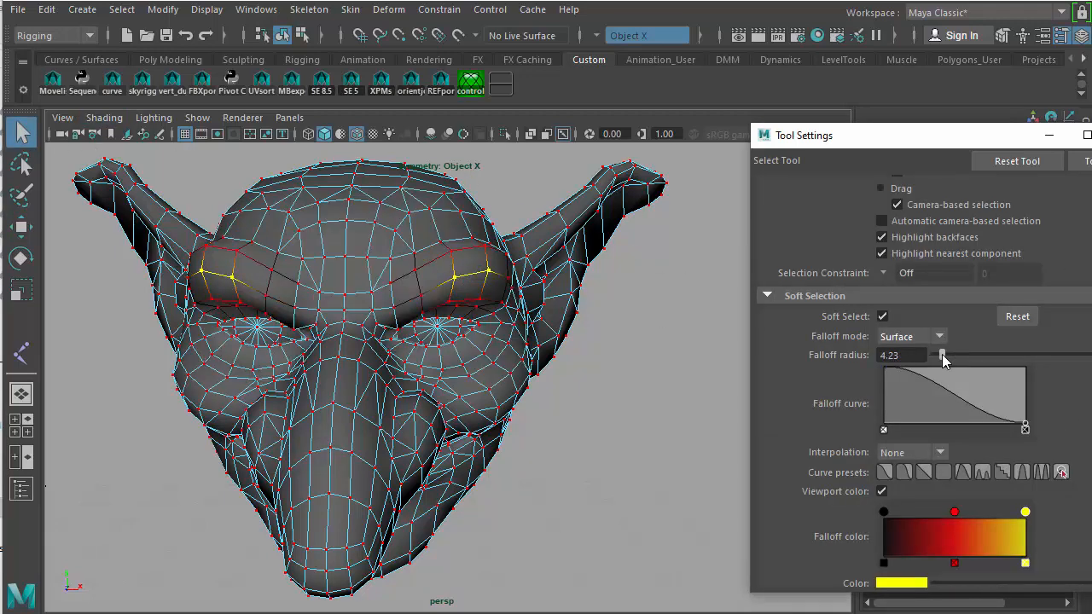
left_click(21, 226)
left_click_drag(469, 190, 474, 217)
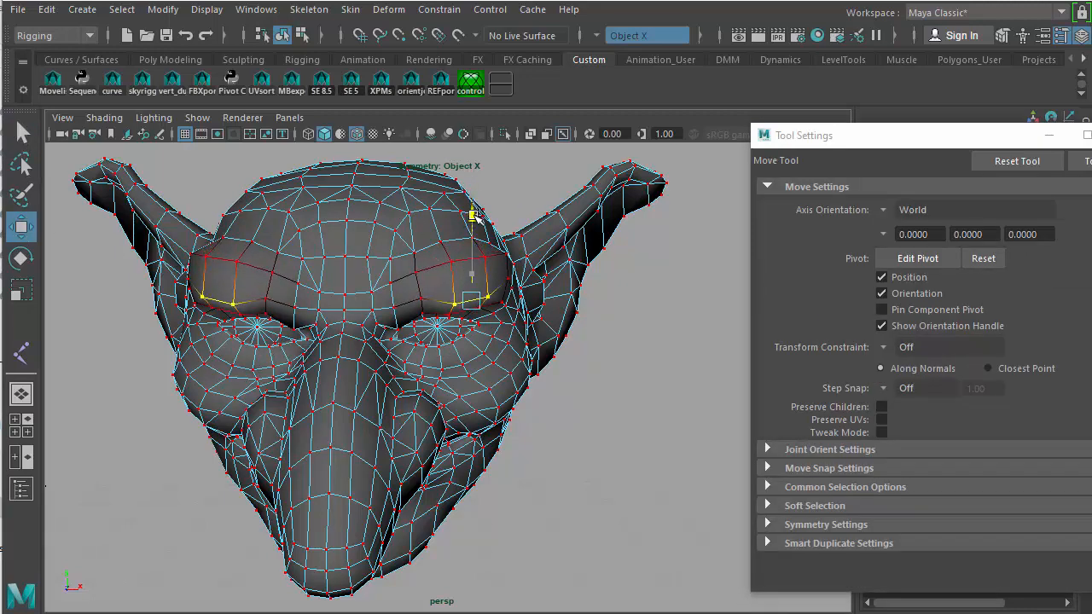
Select the two vertices above the lowered ones on each brow and move them down symmetrically
left_click(453, 260)
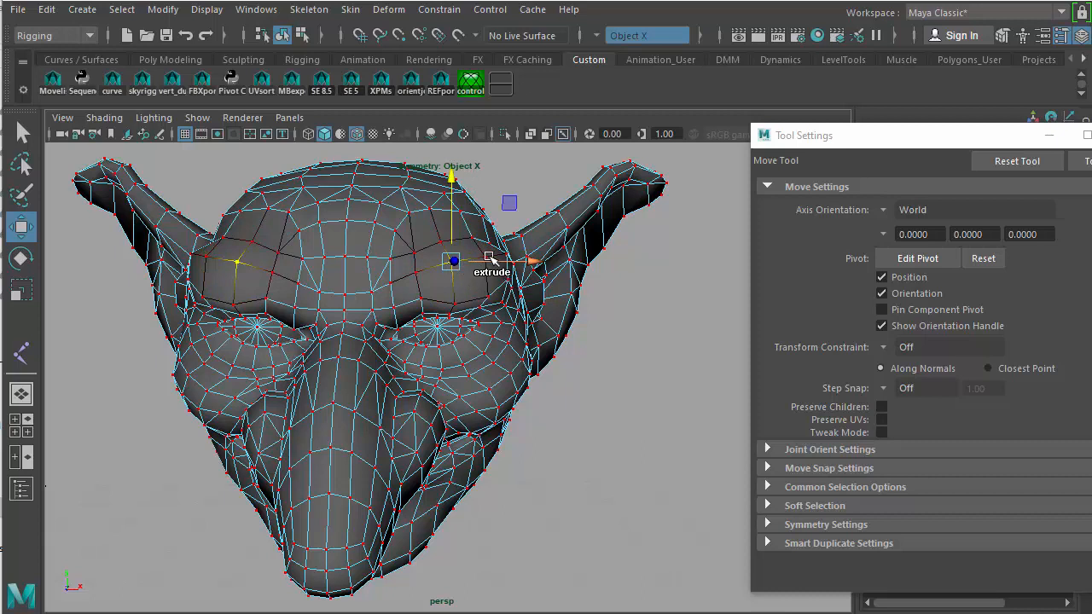
left_click_drag(483, 255, 498, 255)
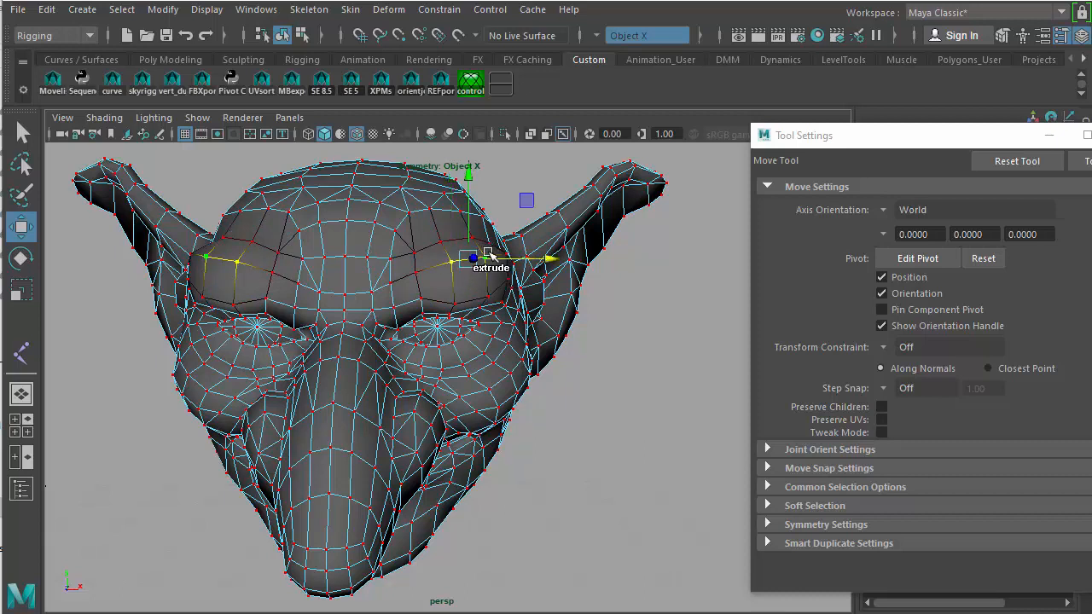
left_click_drag(473, 182, 471, 198)
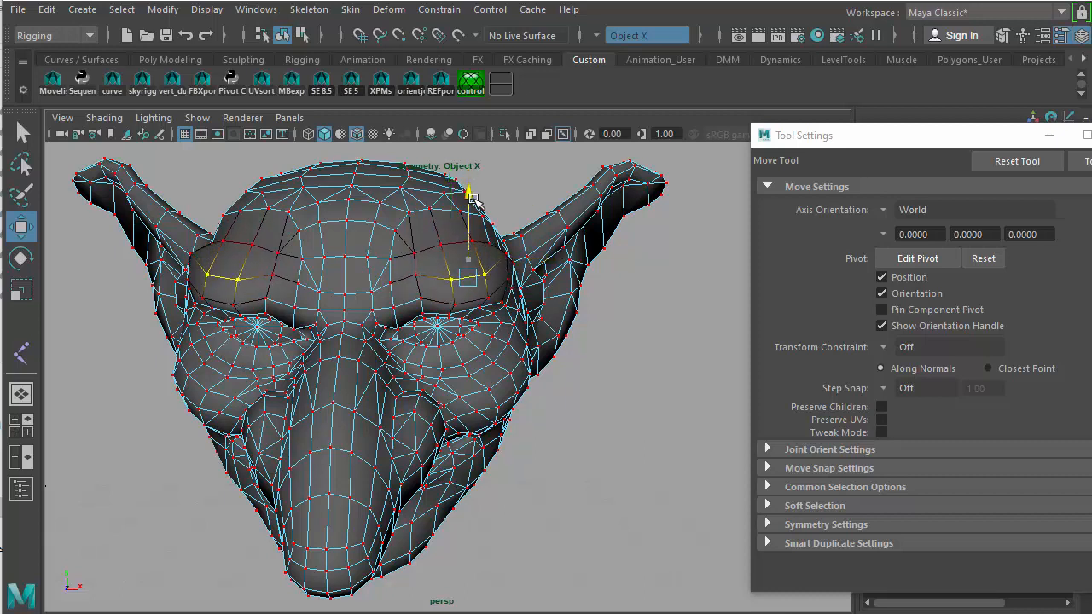
Lower the next inner brow vertex on both sides toward the eyes, clear the selection, and check the furrow from several angles
left_click(423, 295)
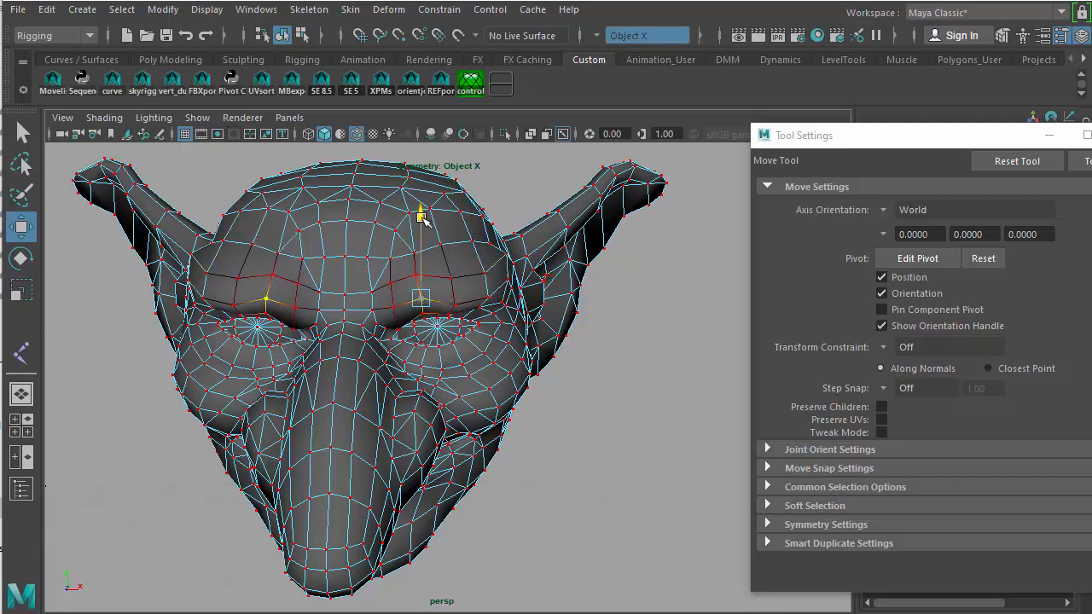
left_click_drag(422, 213, 426, 239)
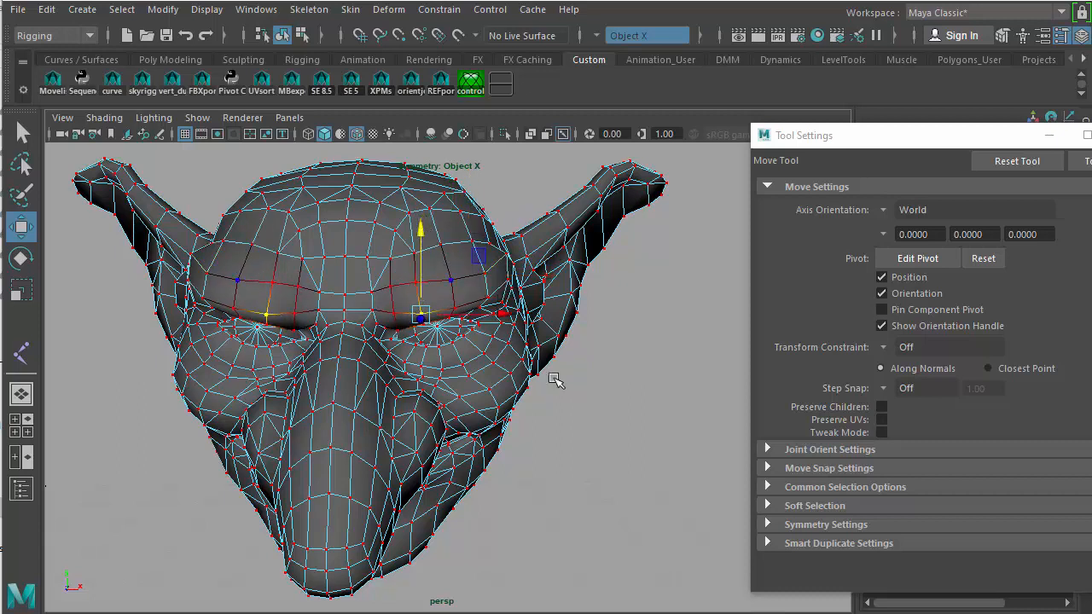
left_click_drag(585, 492, 390, 446, "alt")
left_click(626, 517)
left_click_drag(465, 488, 533, 476, "alt")
middle_click_drag(537, 477, 708, 350, "alt")
scroll(520, 390, "down", 3)
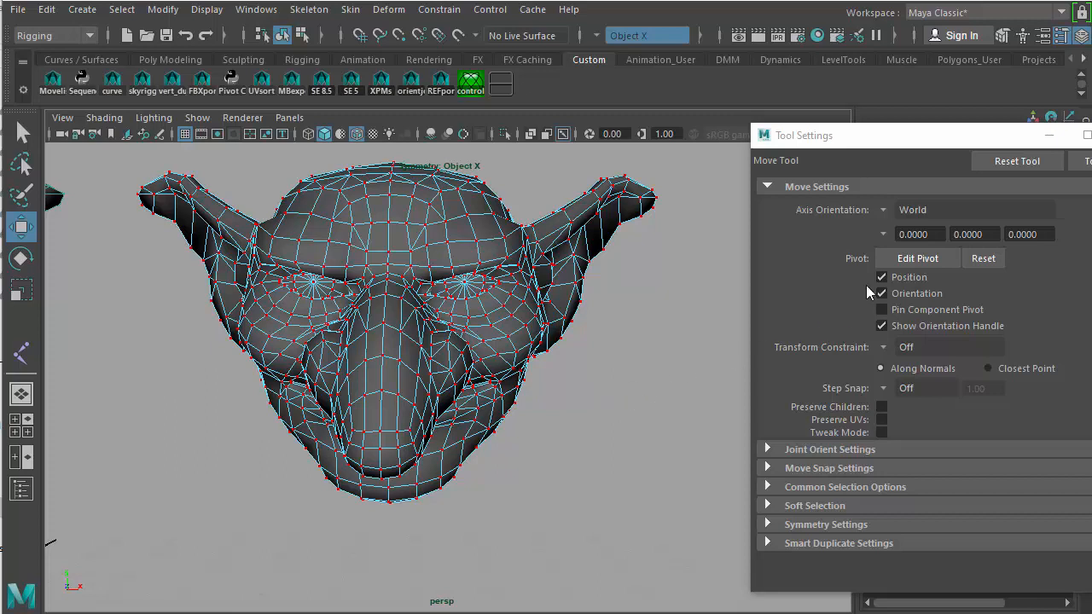
Turn off Soft Select and symmetry for the Select tool, and return the furrow head to object mode
left_click(21, 133)
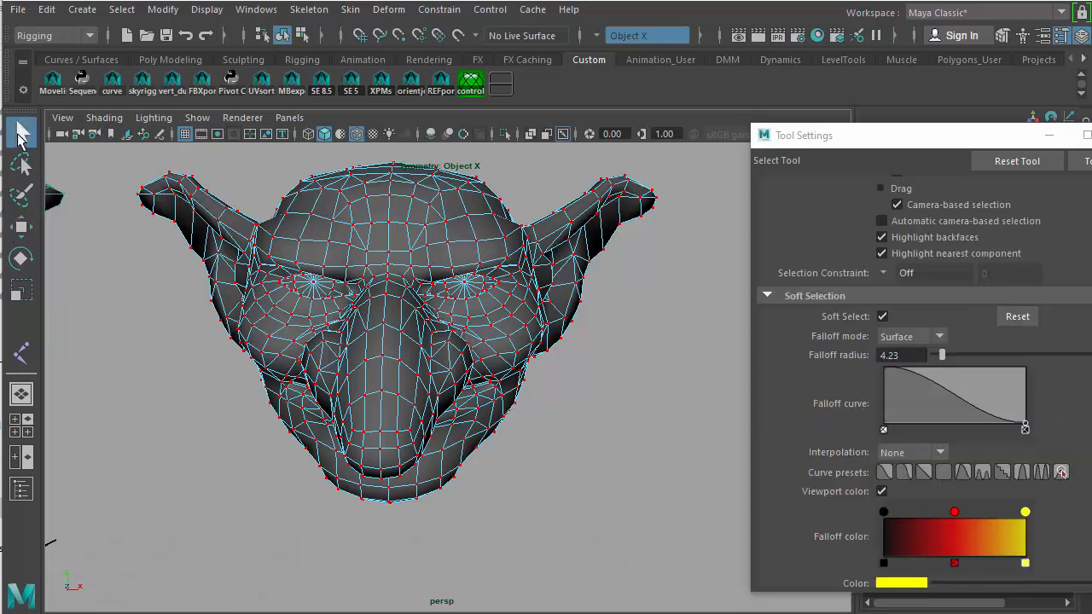
left_click(883, 316)
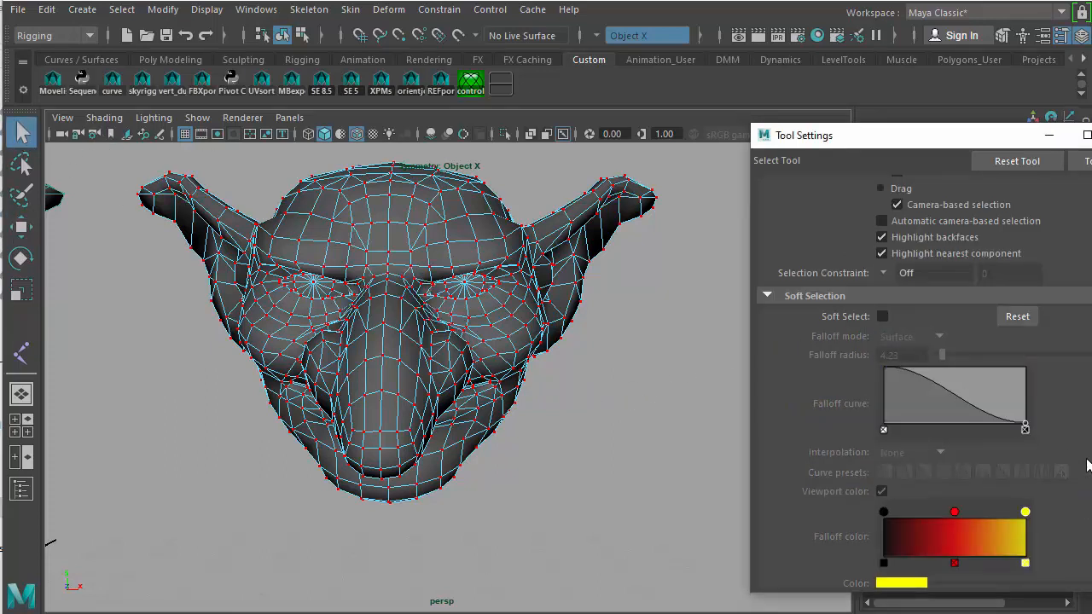
scroll(885, 318, "down", 3)
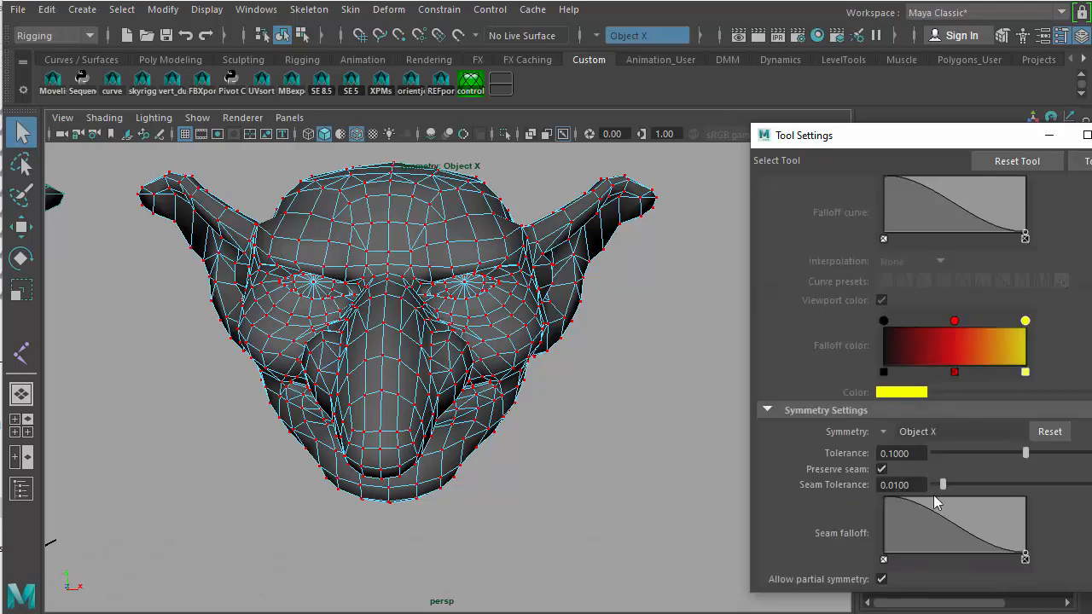
left_click(884, 433)
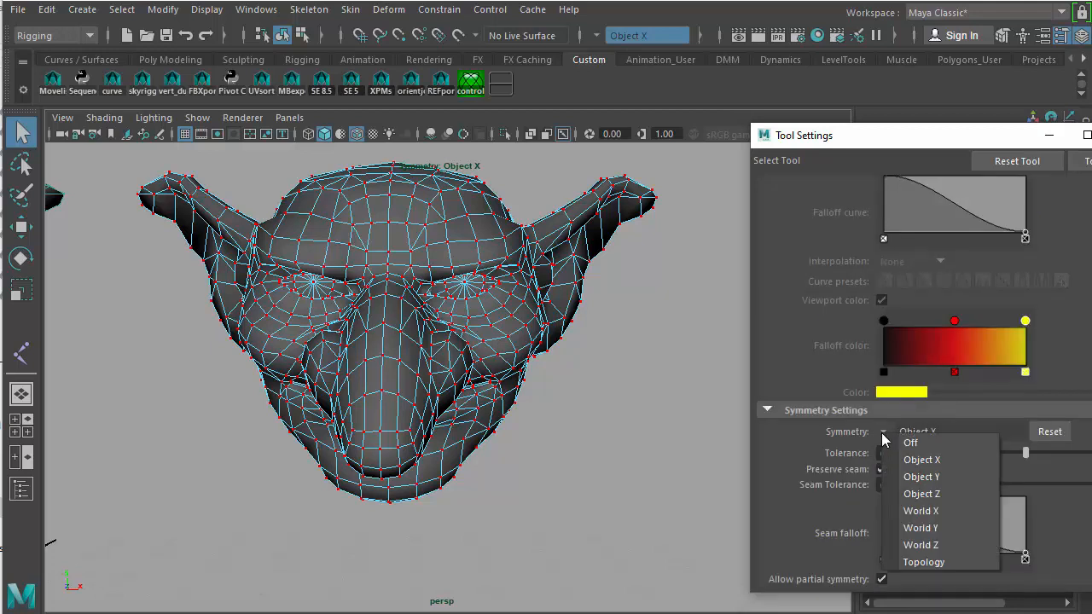
left_click(931, 445)
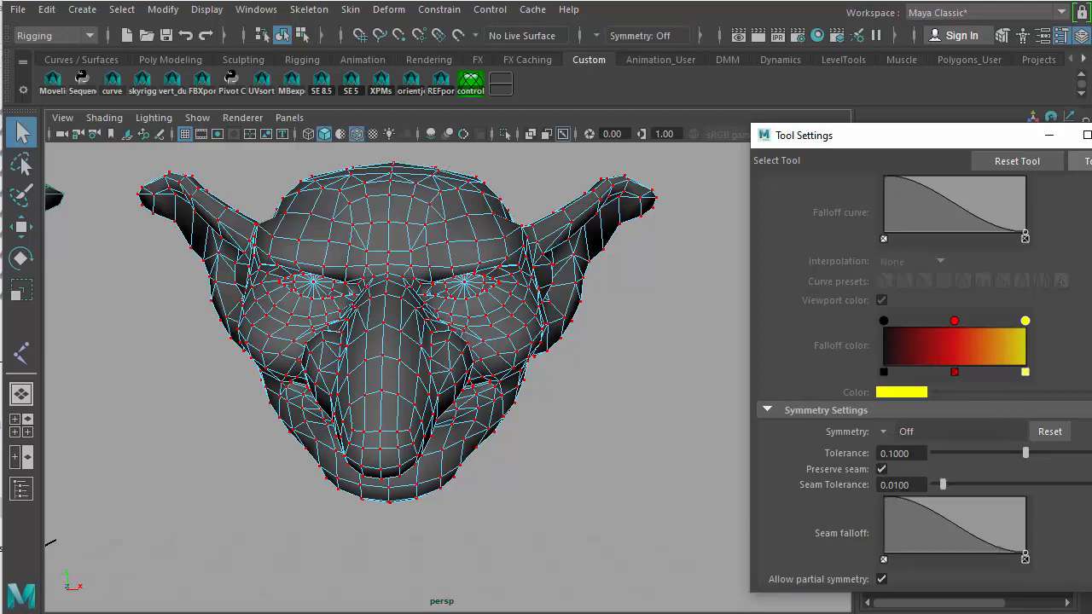
right_click_drag(494, 331, 545, 324)
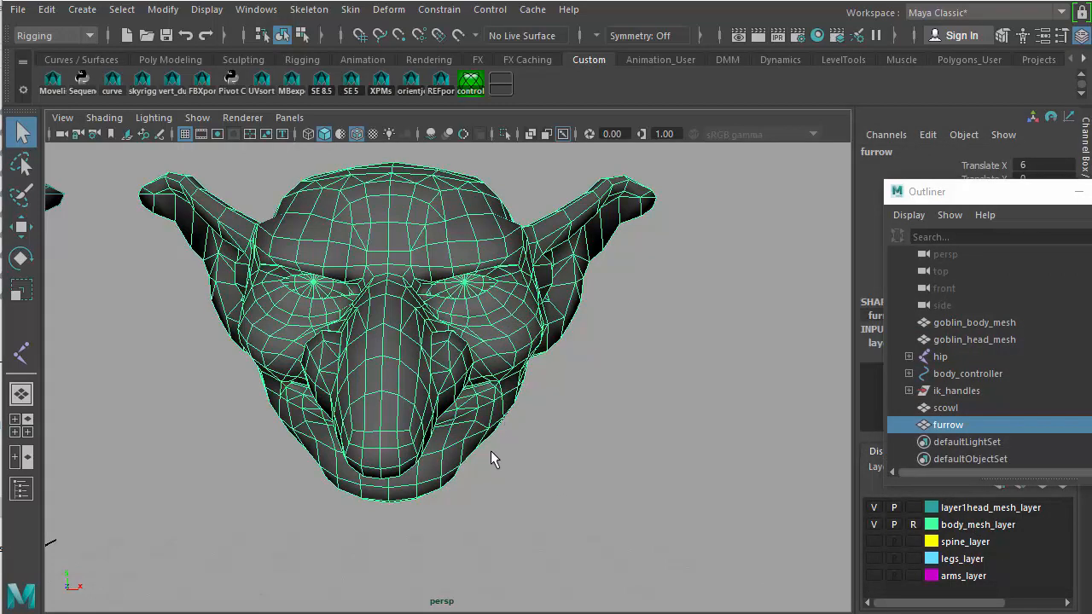
Select the scowl head and examine both expression heads beside the original goblin head from several angles
middle_click_drag(491, 452, 788, 487, "alt")
middle_click_drag(293, 443, 798, 450, "alt")
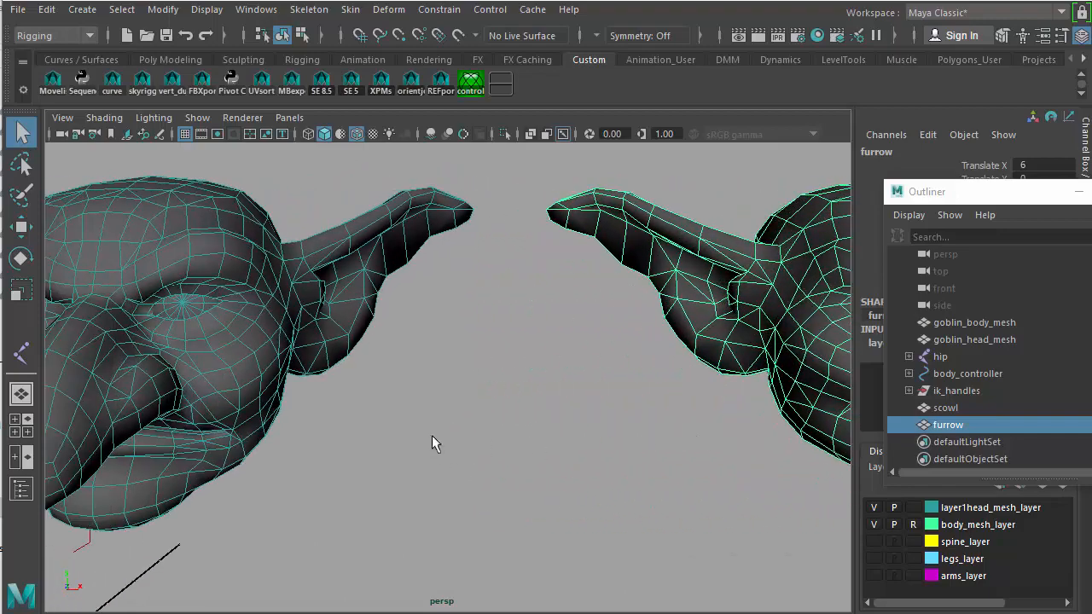
left_click(247, 410)
left_click_drag(310, 507, 580, 462, "alt")
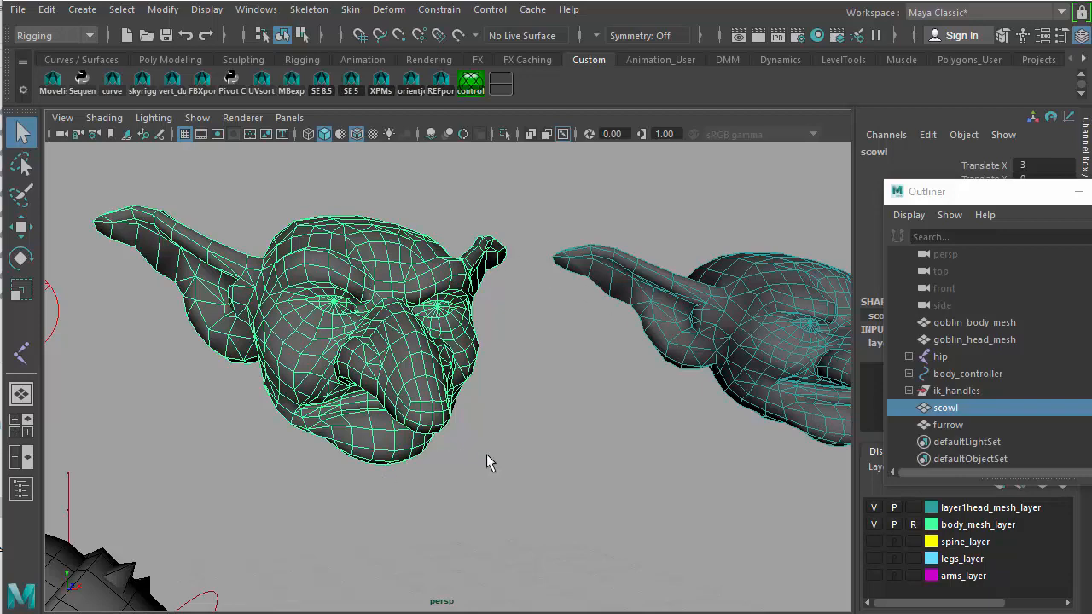
scroll(487, 454, "down", 3)
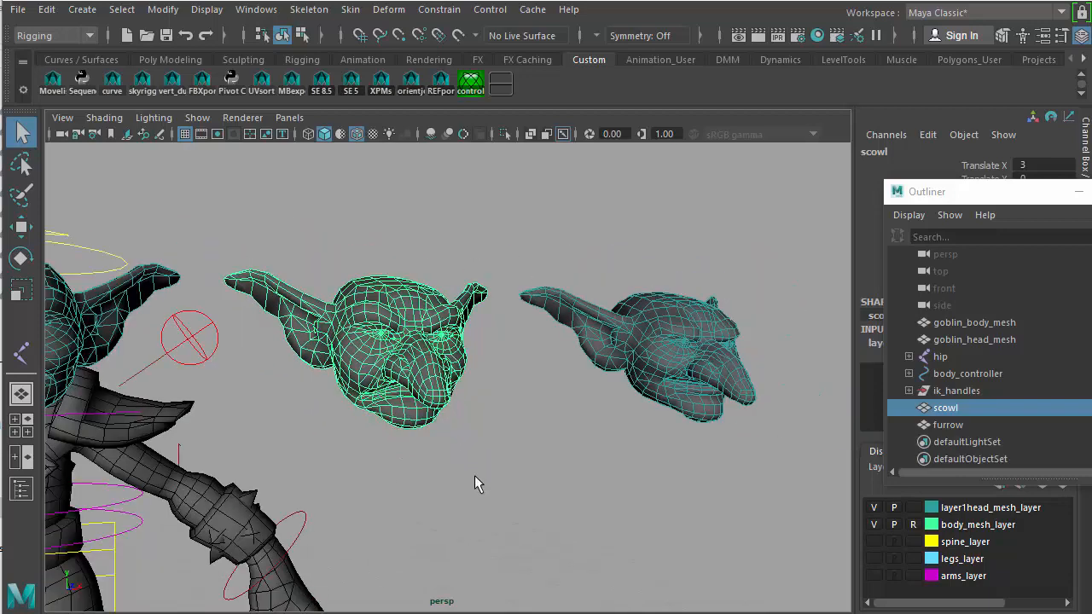
mouse_move(478, 482)
left_mouse_down("alt")
mouse_move(573, 474)
mouse_move(586, 485)
mouse_move(486, 488)
left_mouse_up("alt")
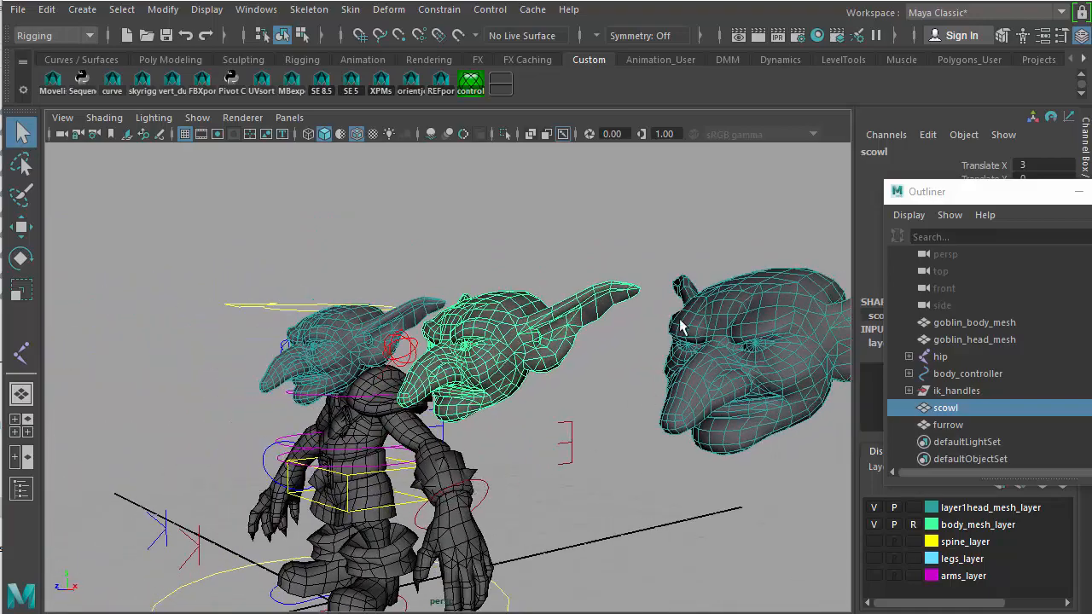
left_click_drag(469, 353, 694, 346, "alt")
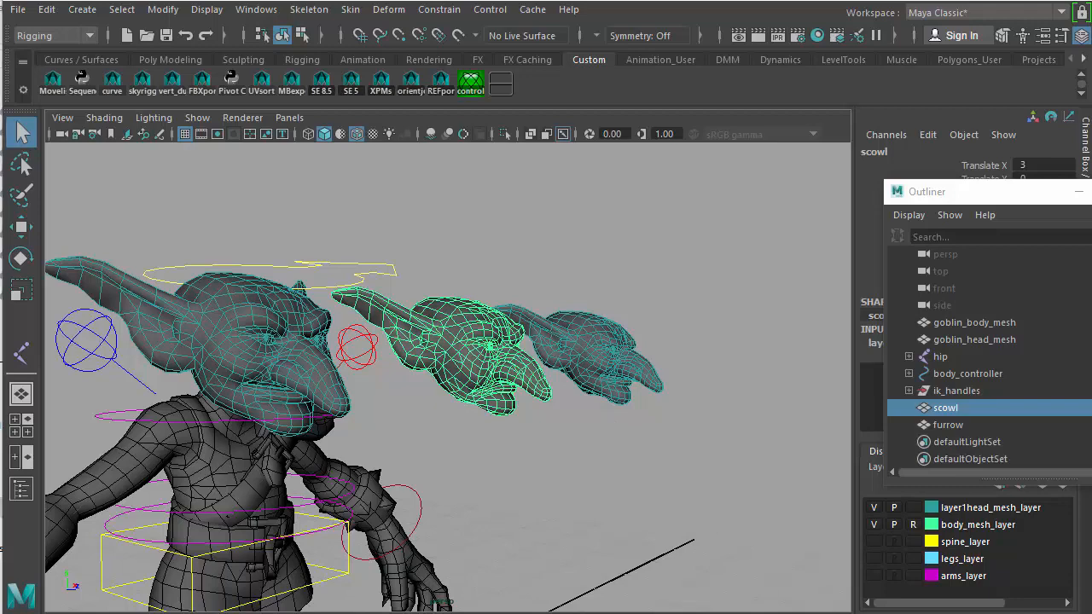
Examine the original goblin head beside the scowl and furrow heads from several angles, selecting the original and the pair in turn
left_click(603, 544)
left_click_drag(603, 535, 575, 536, "alt")
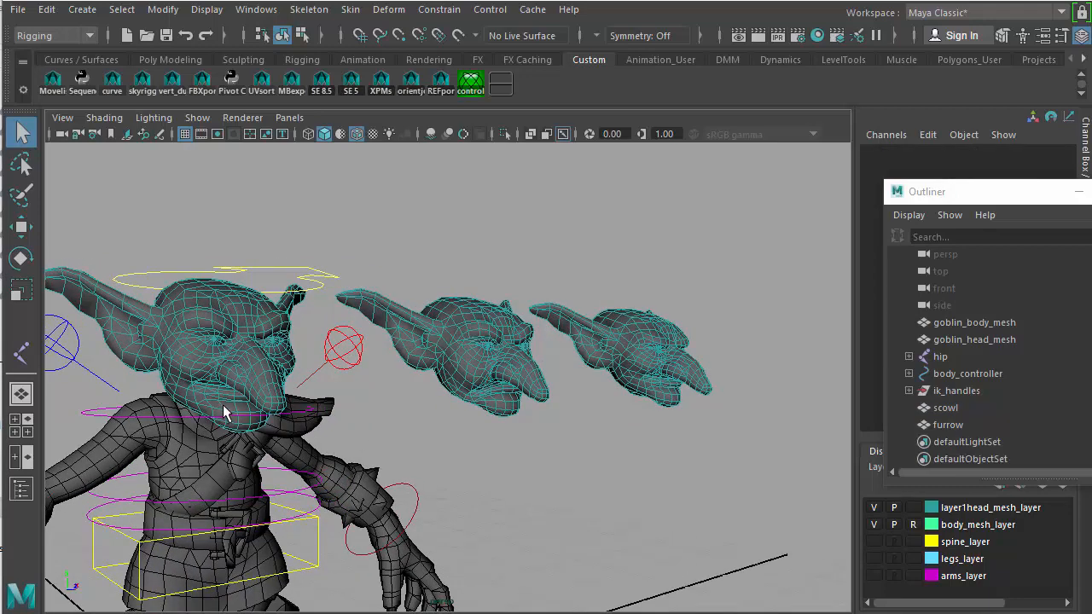
left_click(242, 386)
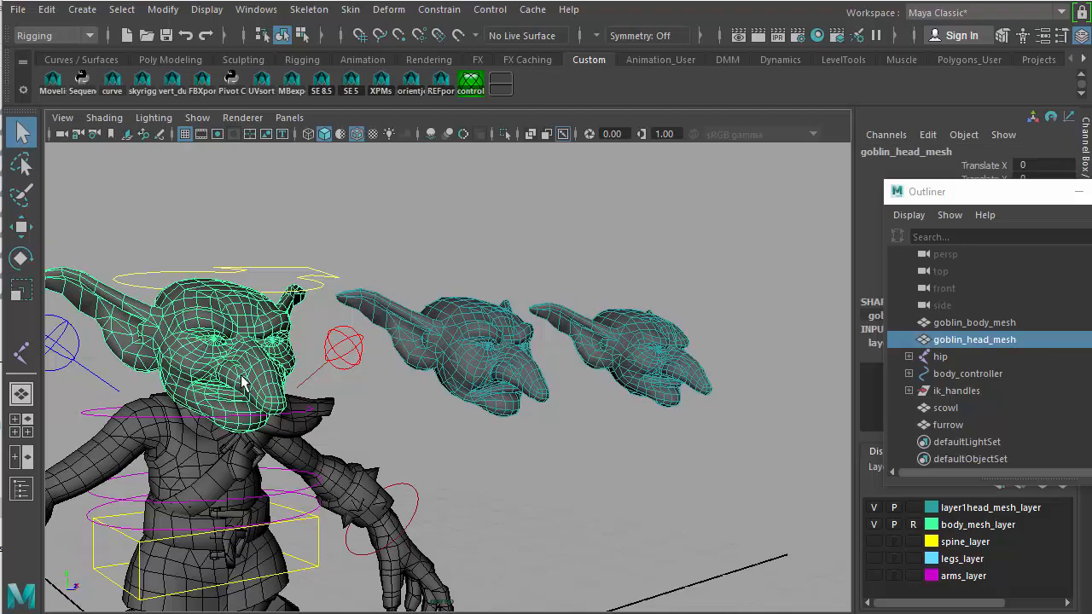
left_click_drag(376, 495, 376, 433, "alt")
left_click(461, 246)
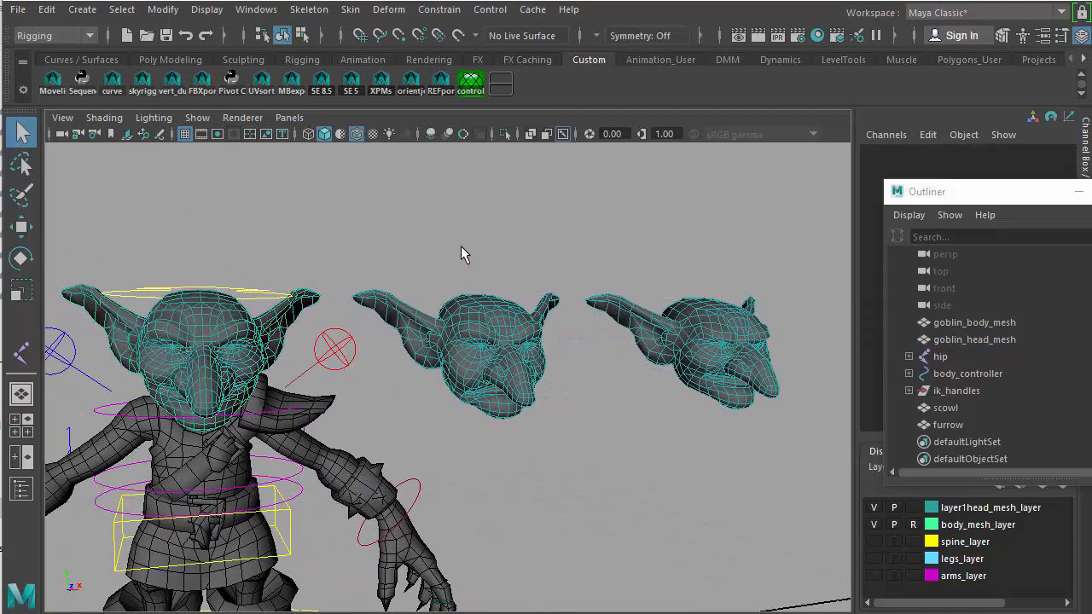
left_click_drag(461, 246, 739, 463)
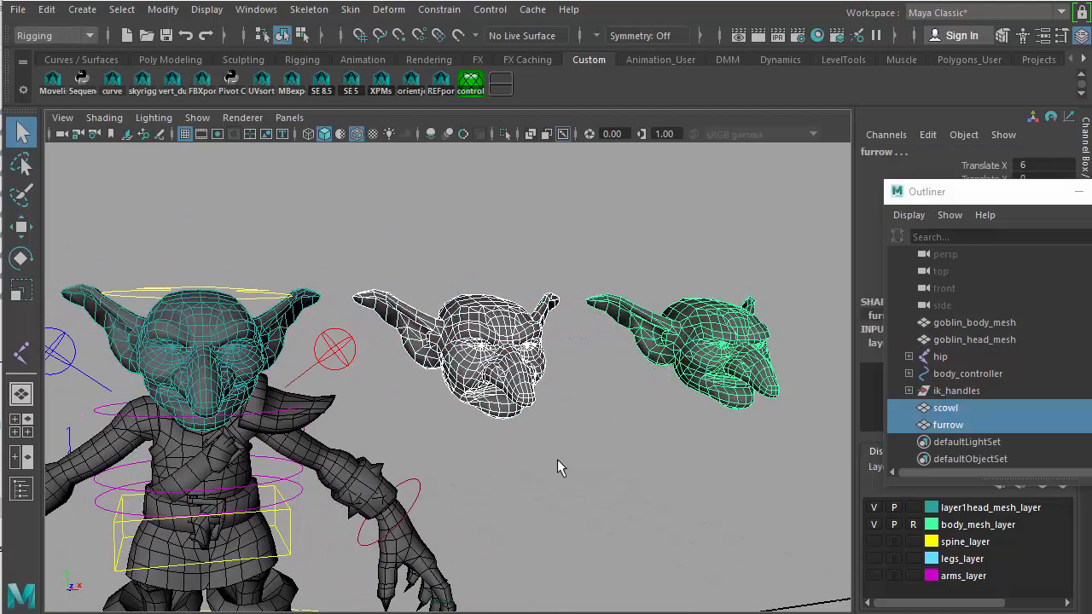
left_click_drag(397, 450, 437, 451, "alt")
left_click(290, 409)
left_click_drag(290, 409, 429, 431, "alt")
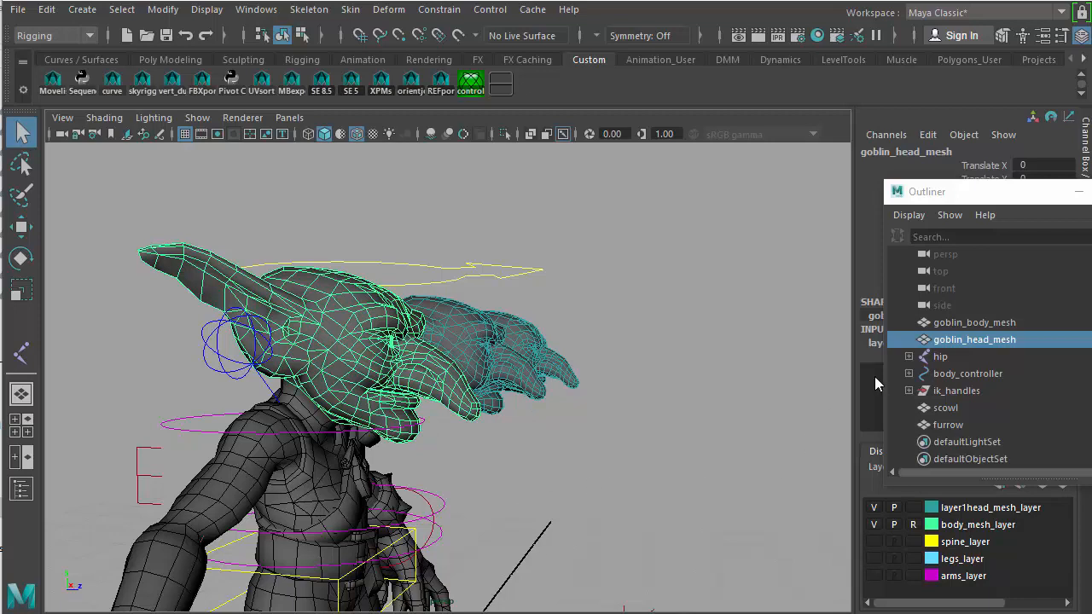
Hide the head and body mesh layers and show the spine, legs and arms layers so only the skeleton and controls display
left_click_drag(981, 192, 809, 100)
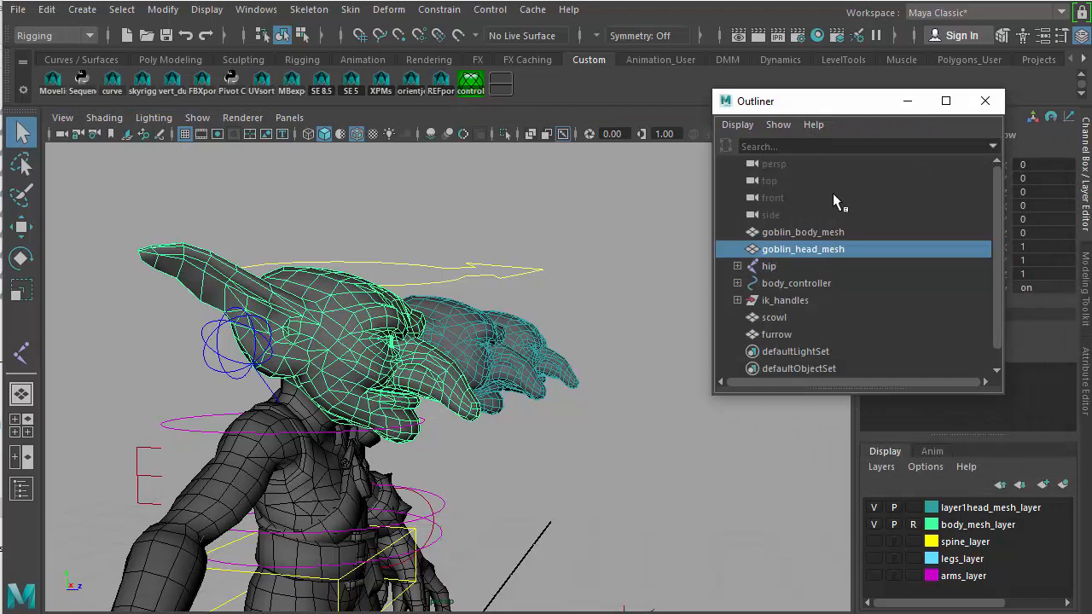
left_click(874, 508)
left_click(874, 525)
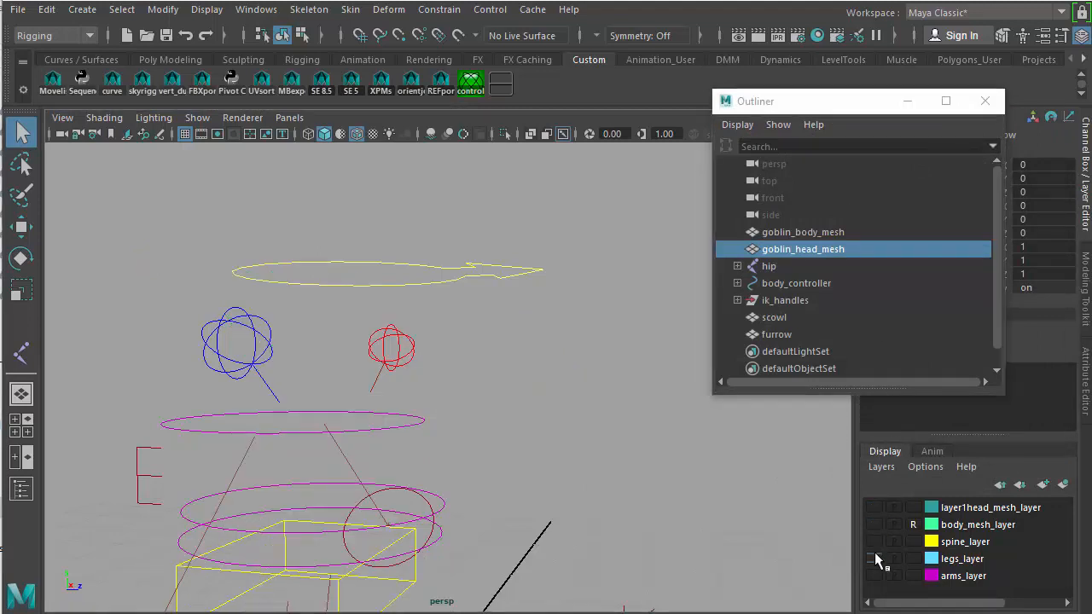
left_click(874, 542)
left_click(874, 559)
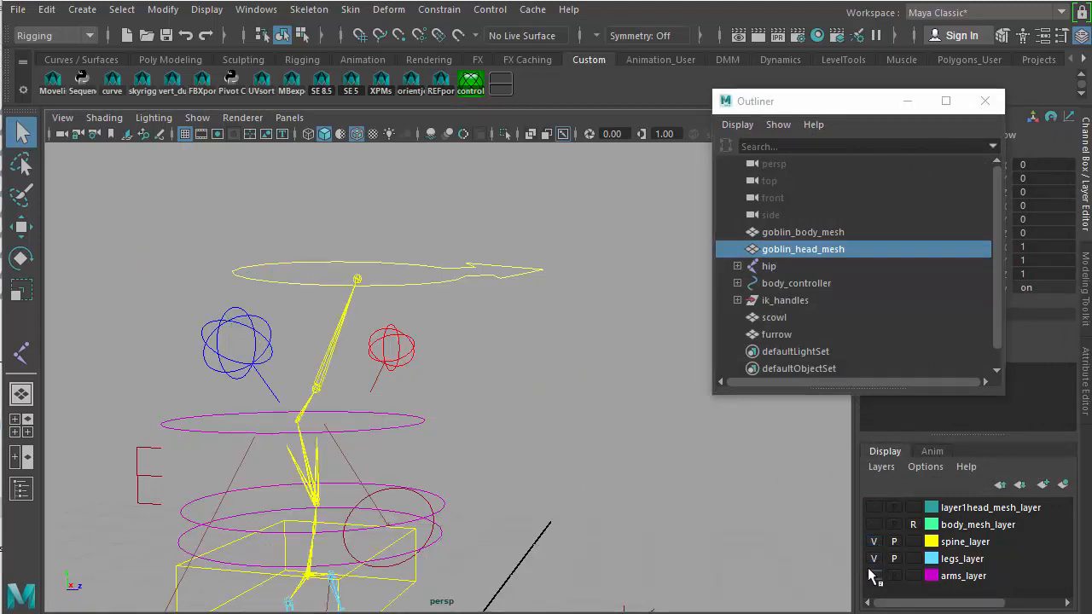
left_click(873, 575)
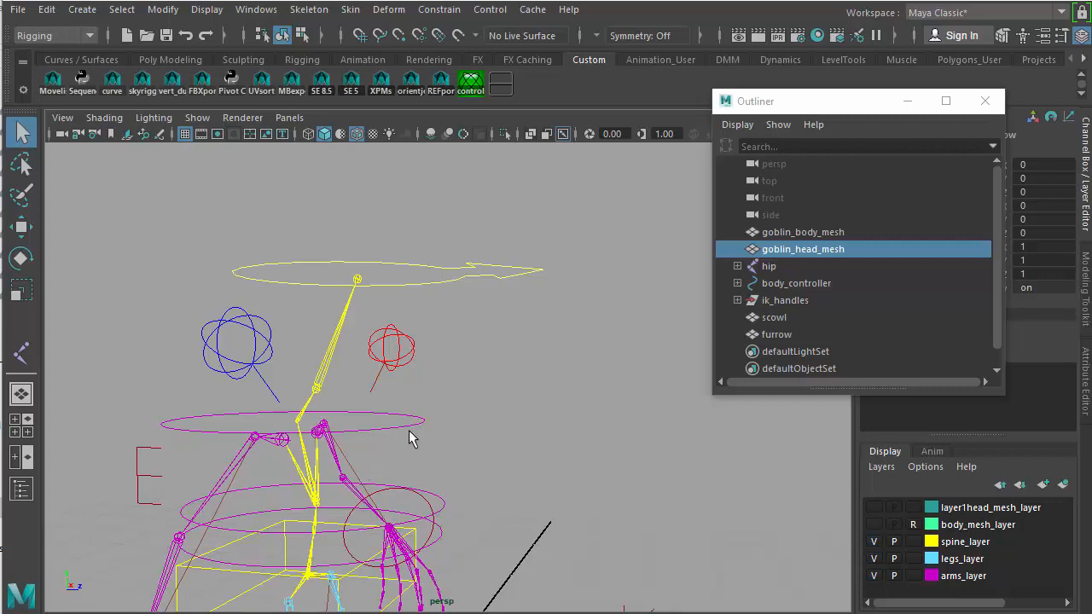
left_click_drag(409, 438, 621, 452, "alt")
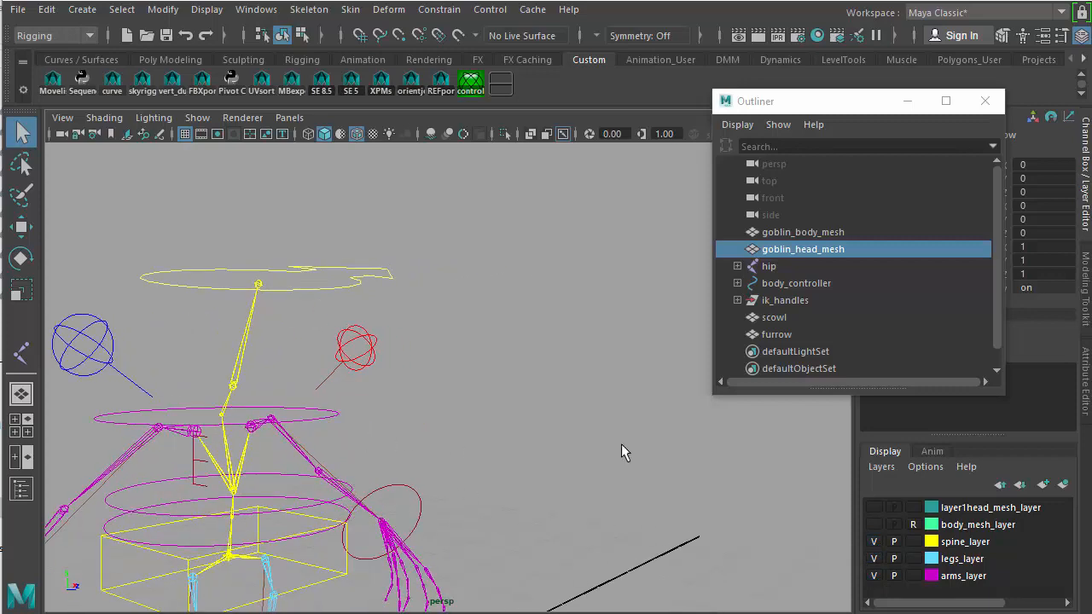
Show the head mesh layer again and set it to template display, keeping the body mesh layer hidden
left_click(873, 525)
left_click(874, 525)
left_click(873, 508)
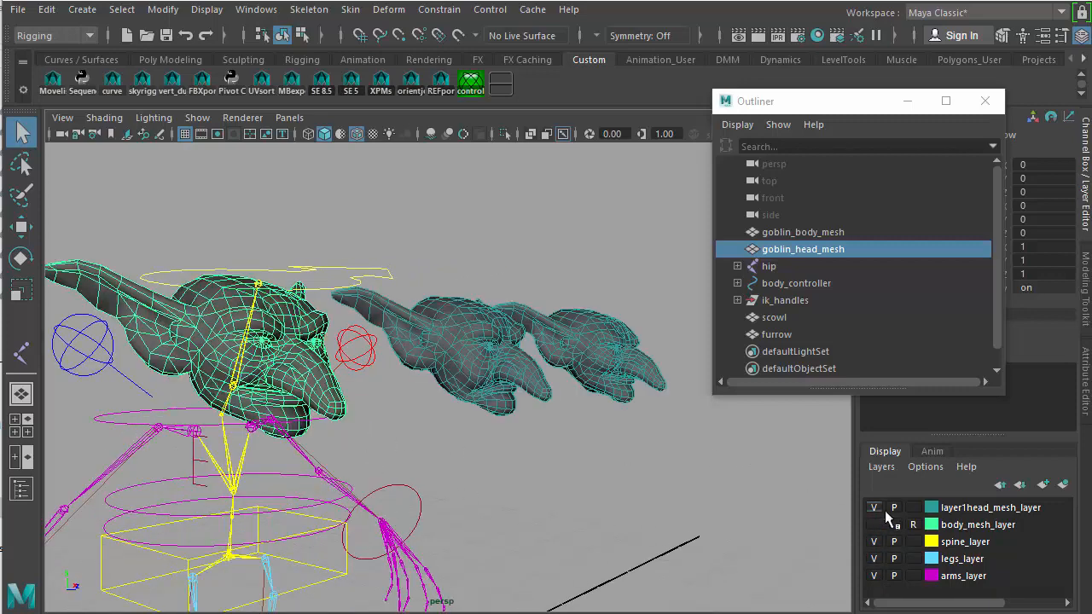
left_click(914, 508)
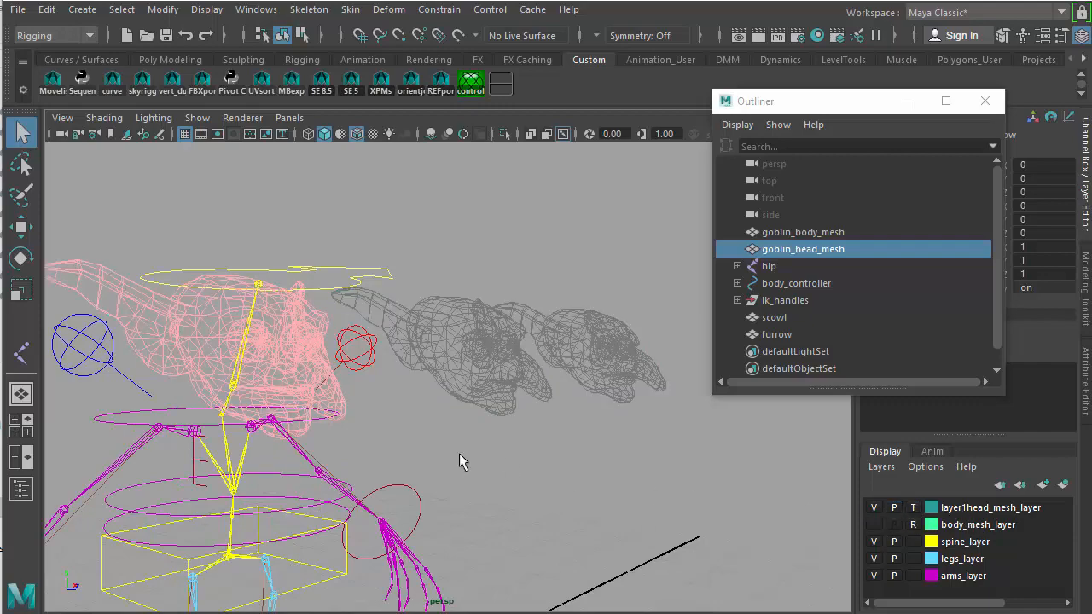
Select the neck joint and examine the skeleton inside the templated goblin head from several angles
left_click_drag(459, 453, 337, 394, "alt")
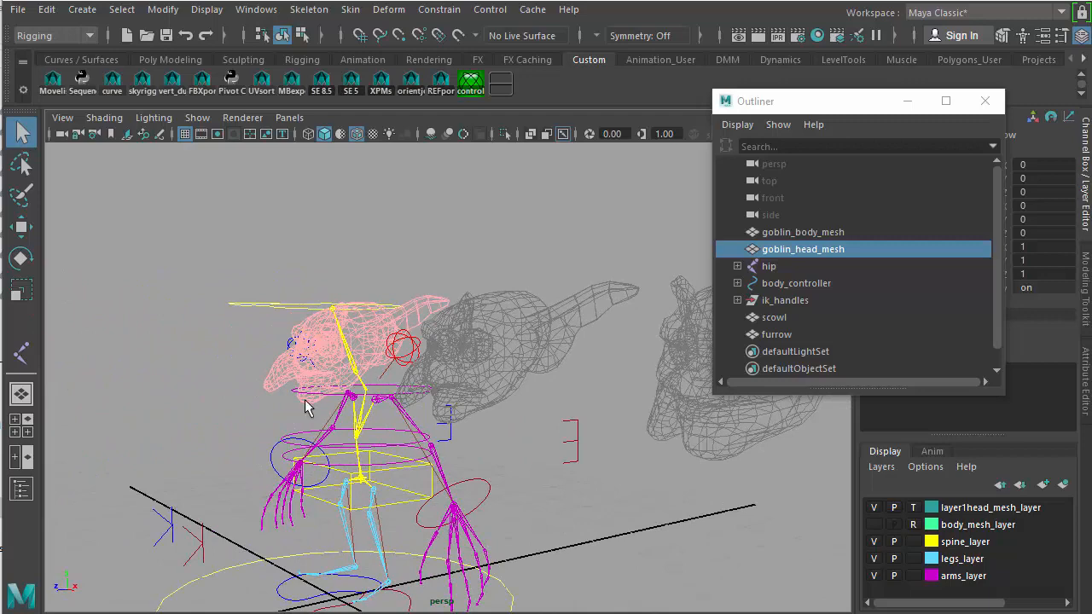
left_click(362, 392)
left_click_drag(479, 535, 438, 525, "alt")
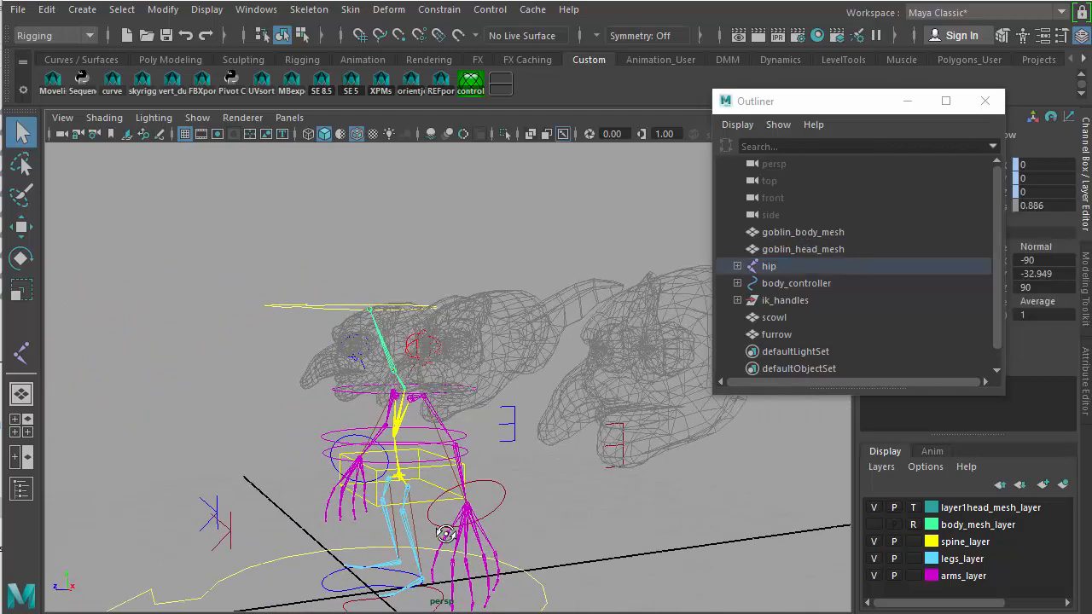
left_click_drag(333, 443, 539, 483, "alt")
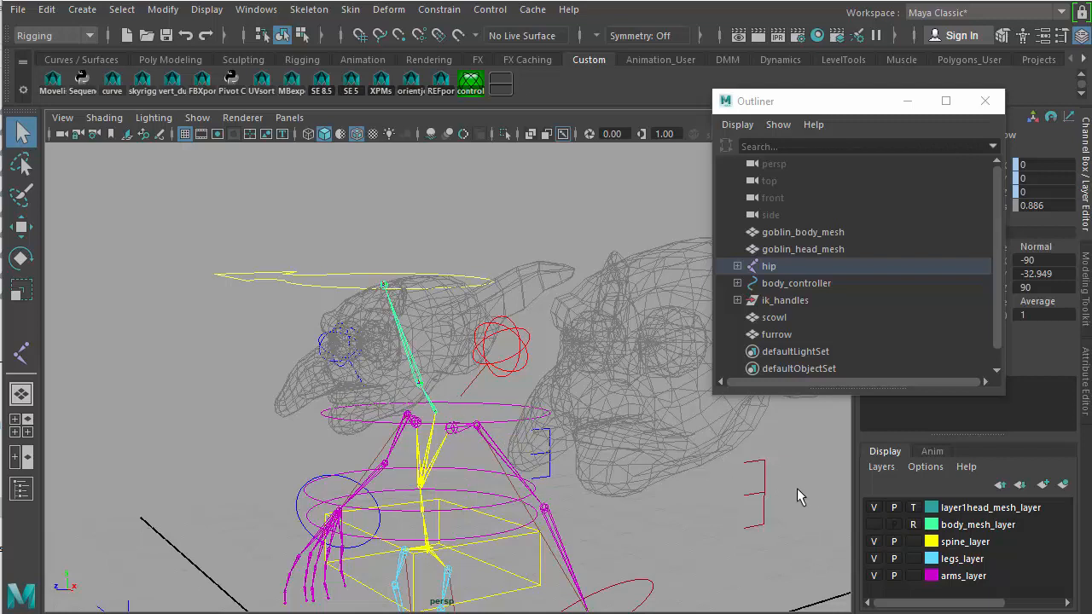
Select the scowl and furrow heads together and hide them by setting their visibility to off
left_click(807, 253)
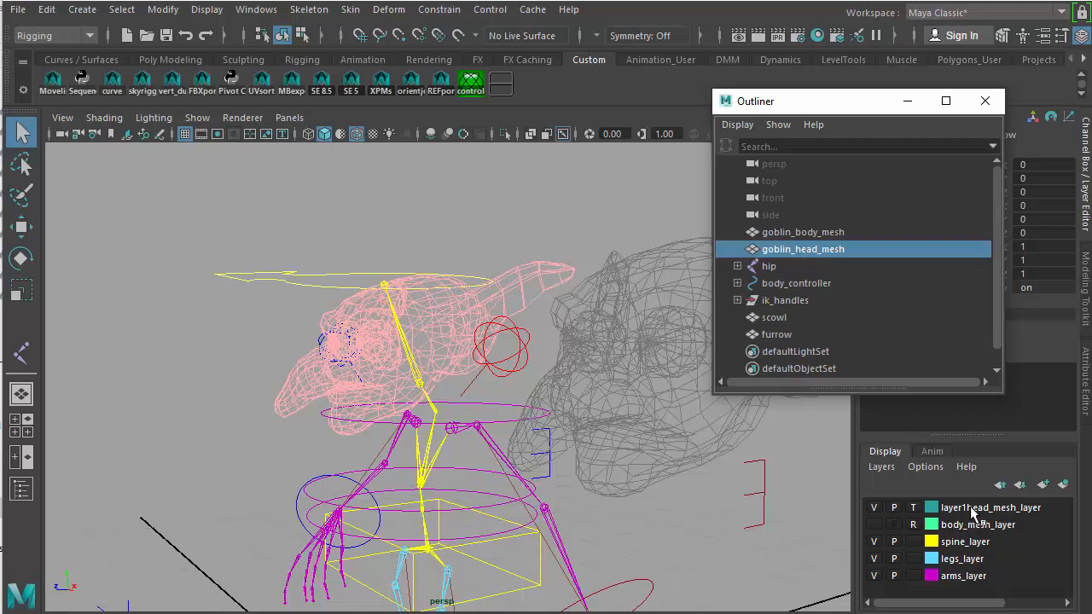
left_click_drag(823, 322, 818, 334)
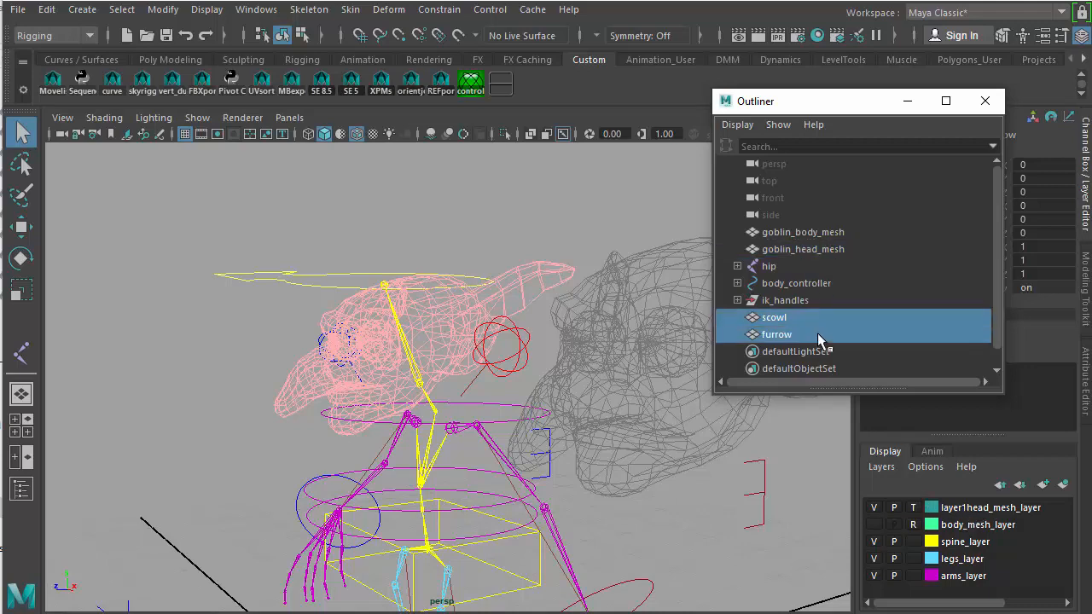
left_click(1066, 289)
type("off")
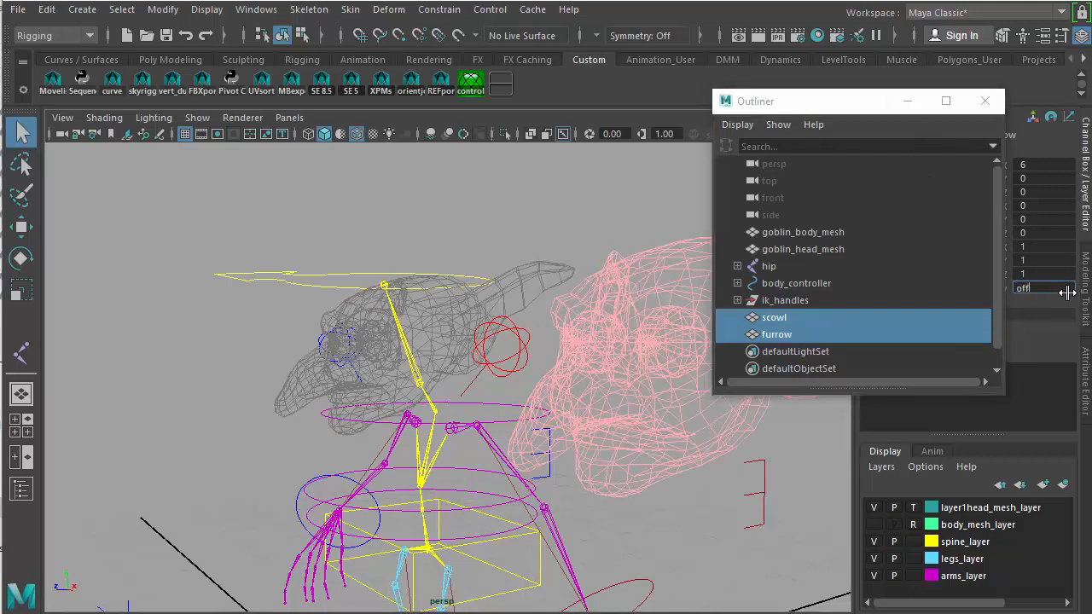
key("Return")
key("ctrl+h")
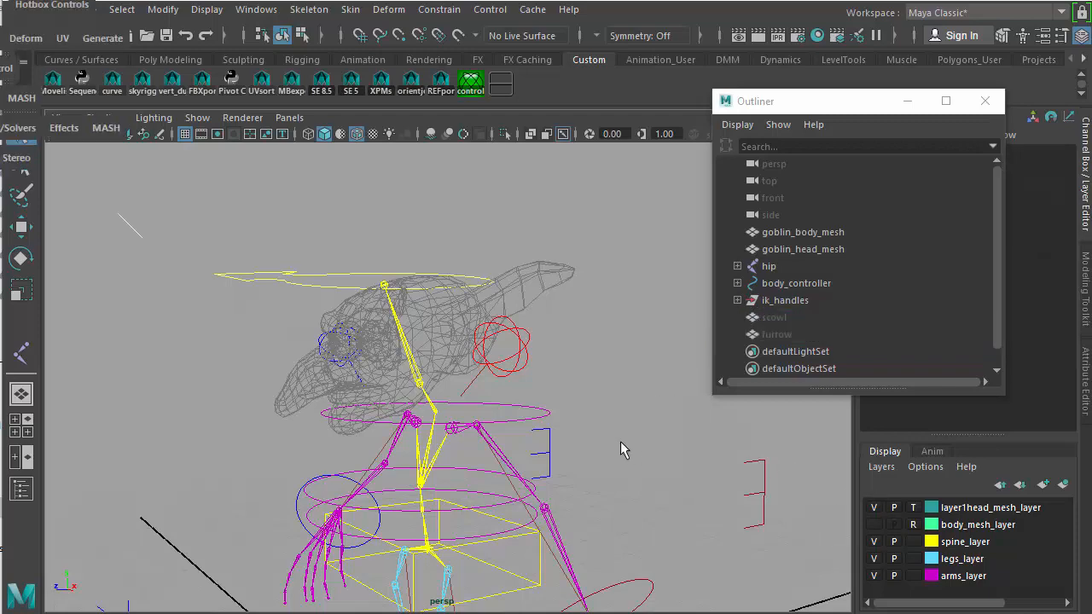
Switch to the side view and frame goblin_head_mesh
key("space")
left_click_drag(644, 442, 657, 441)
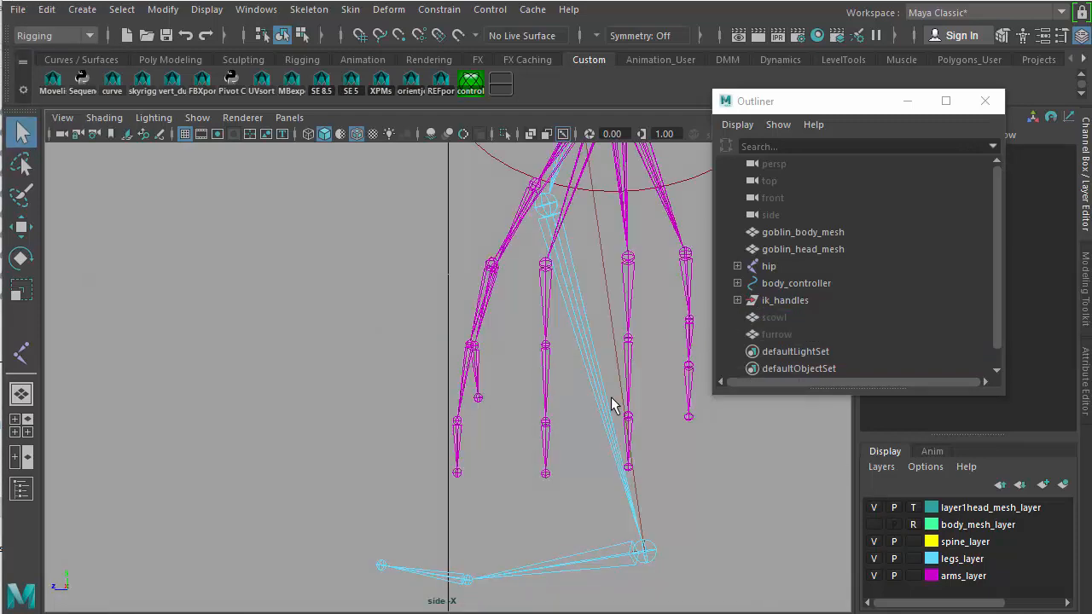
key("a")
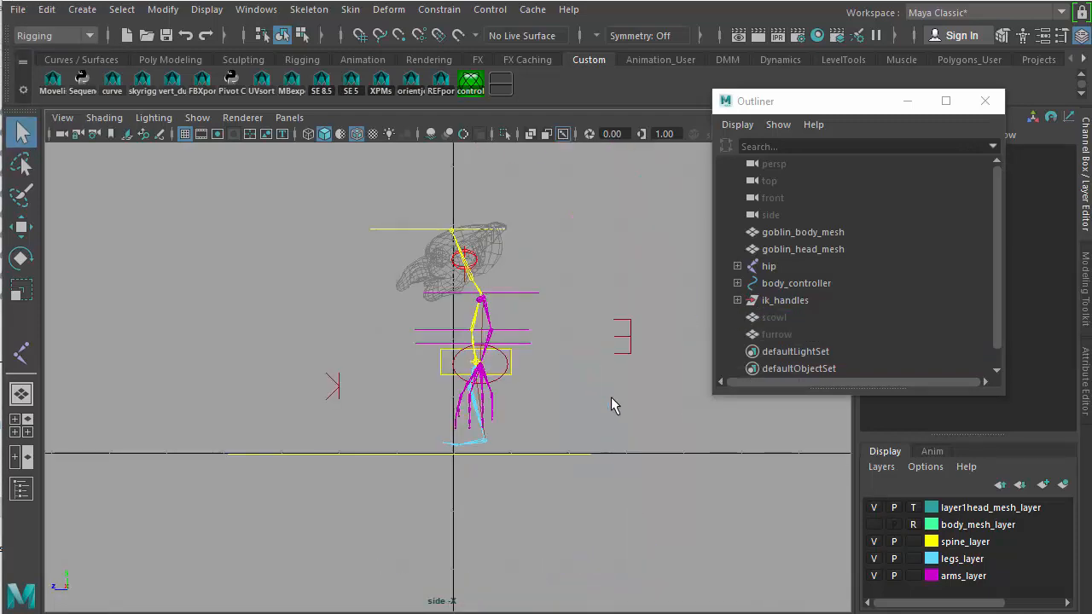
left_click(802, 248)
key("f")
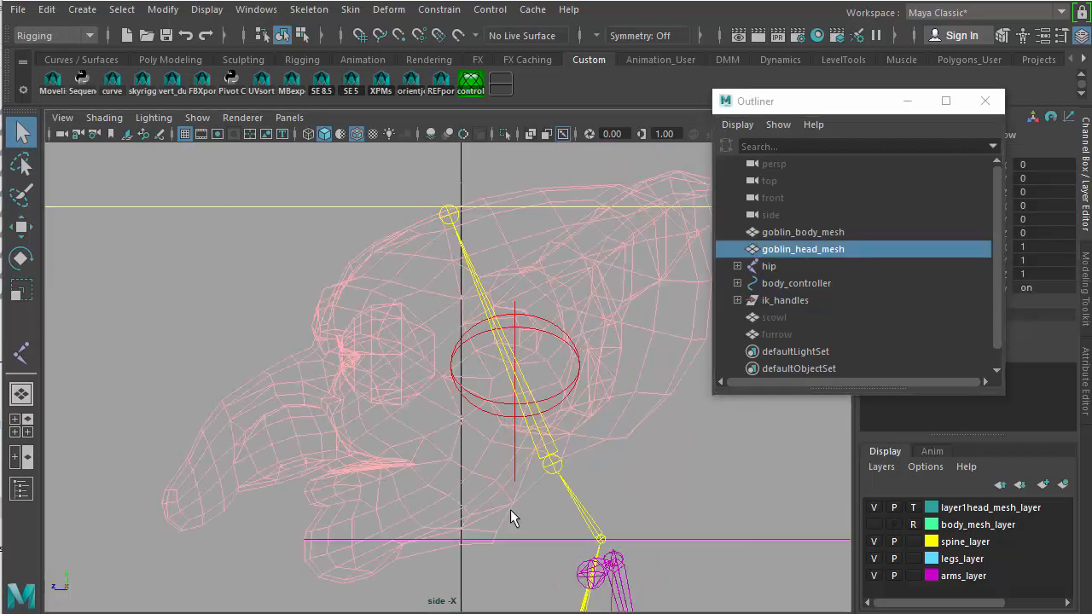
With Create Joints, branch a two-joint jaw chain from the head joint, placing one joint behind the mouth and one at the lips
left_click(554, 465)
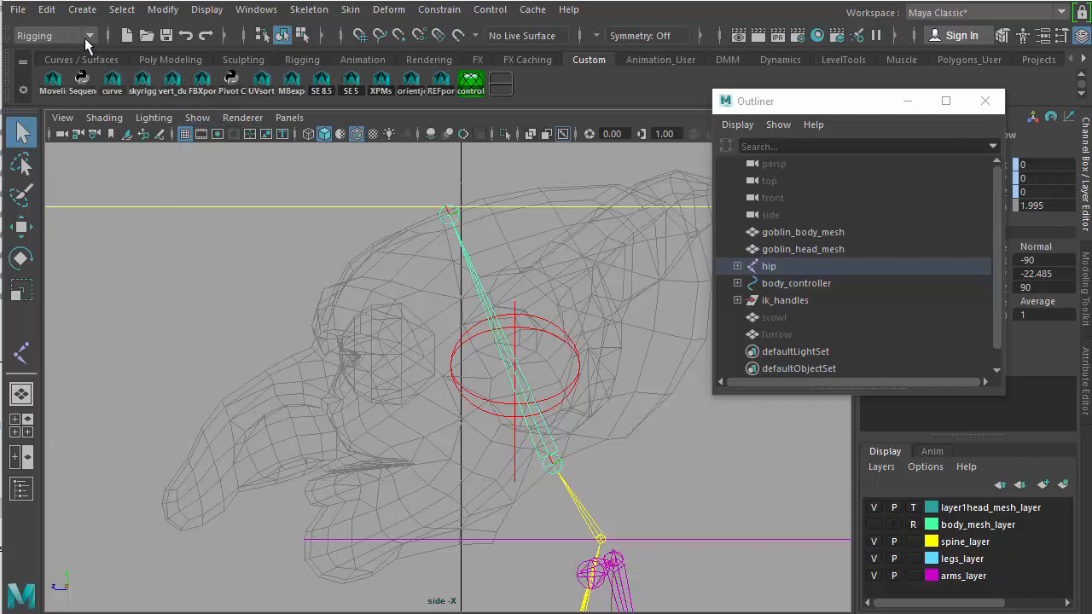
left_click(318, 12)
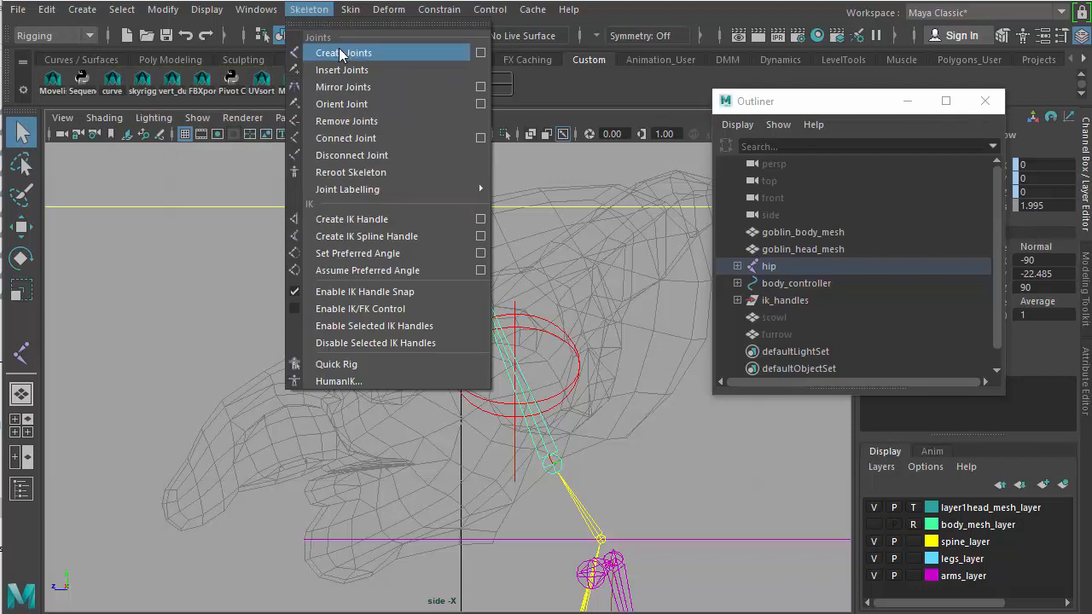
left_click(339, 51)
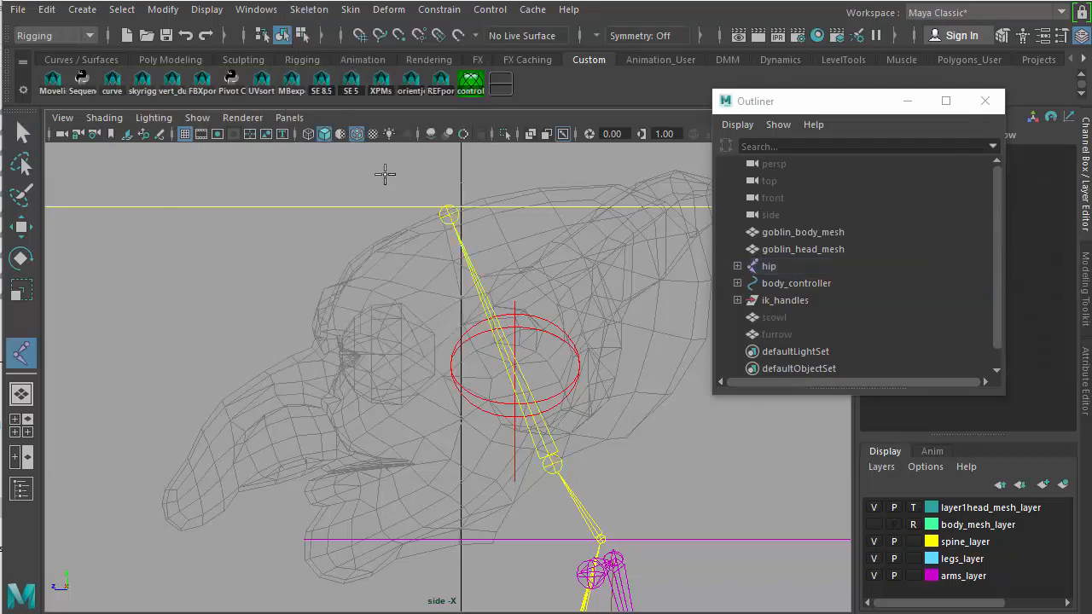
left_click(553, 464)
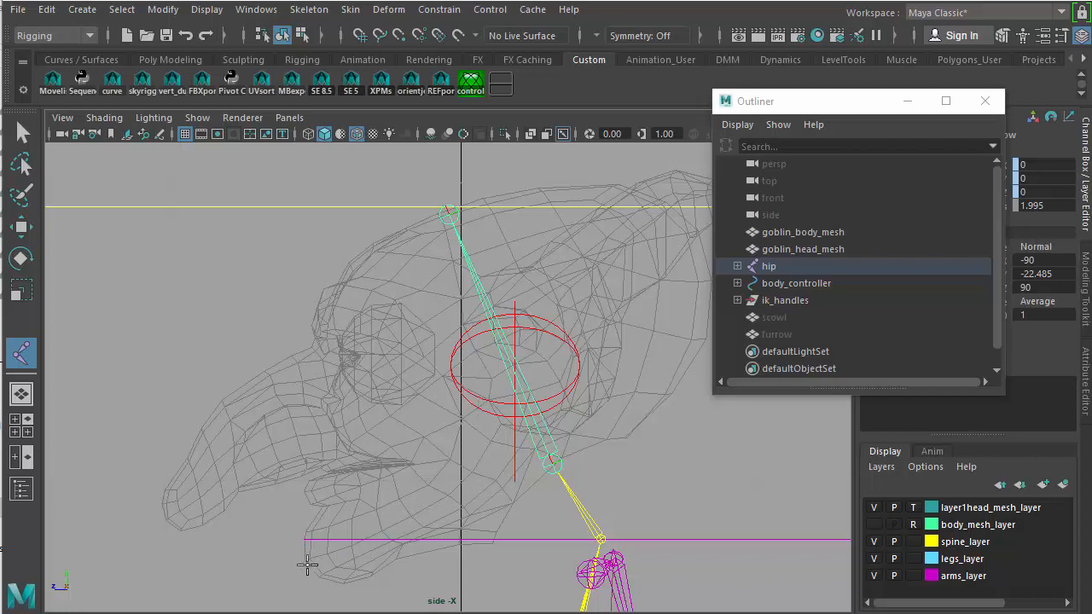
left_click(463, 428)
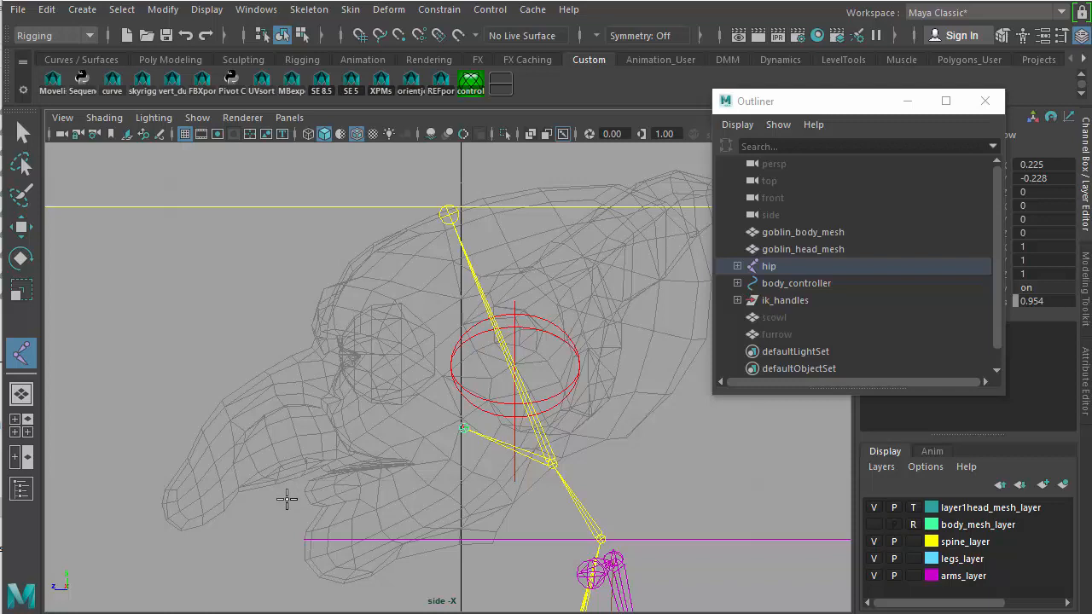
left_click(327, 471)
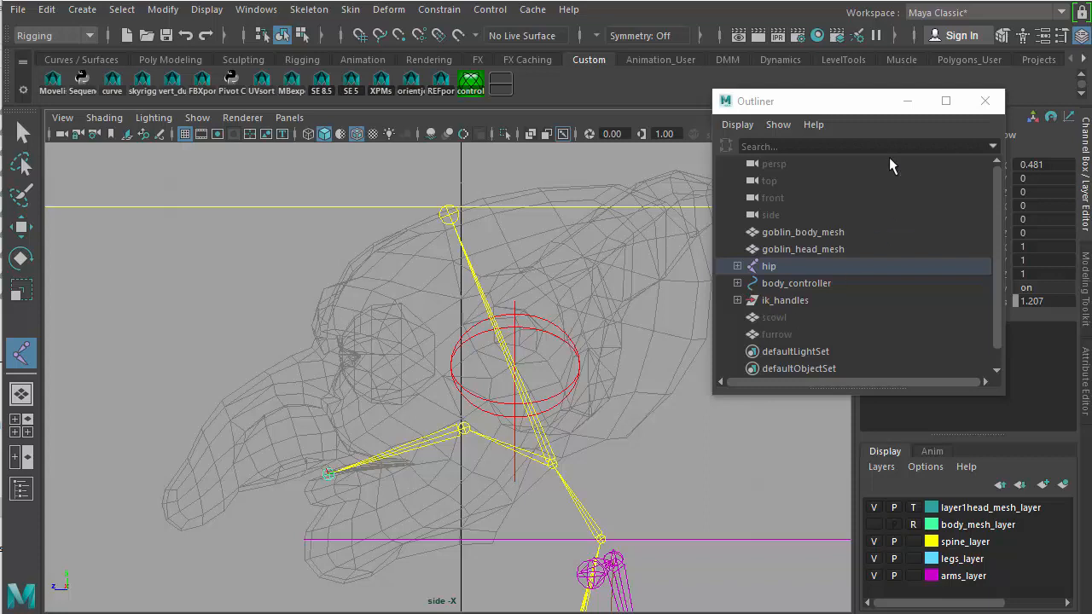
Reveal the new jaw joints in the skeleton hierarchy and inspect joint1 and head_orientConstraint1 under the head joint
left_click(817, 108)
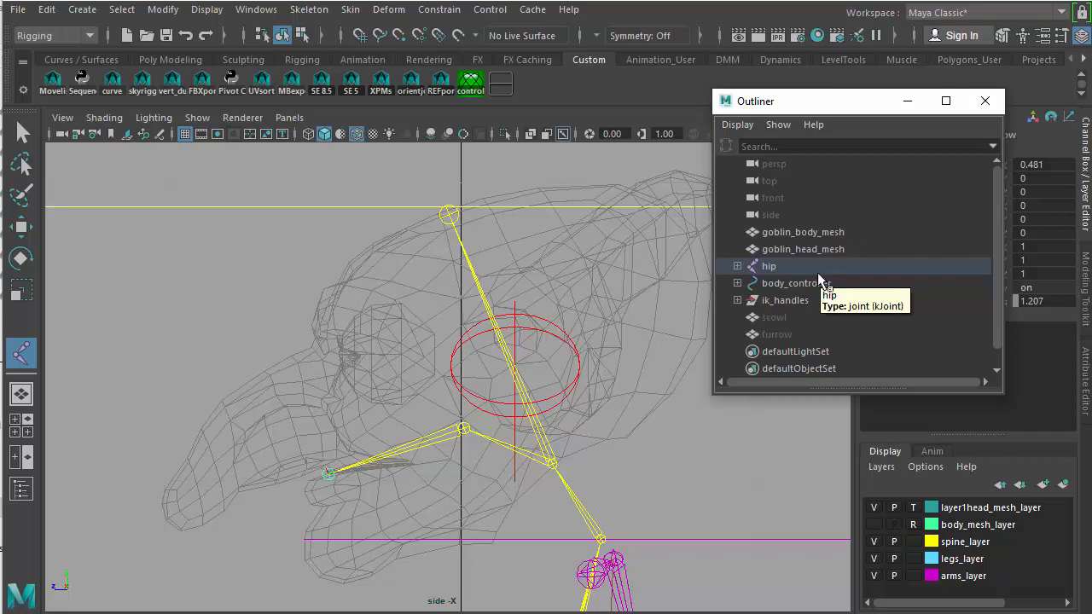
key("f")
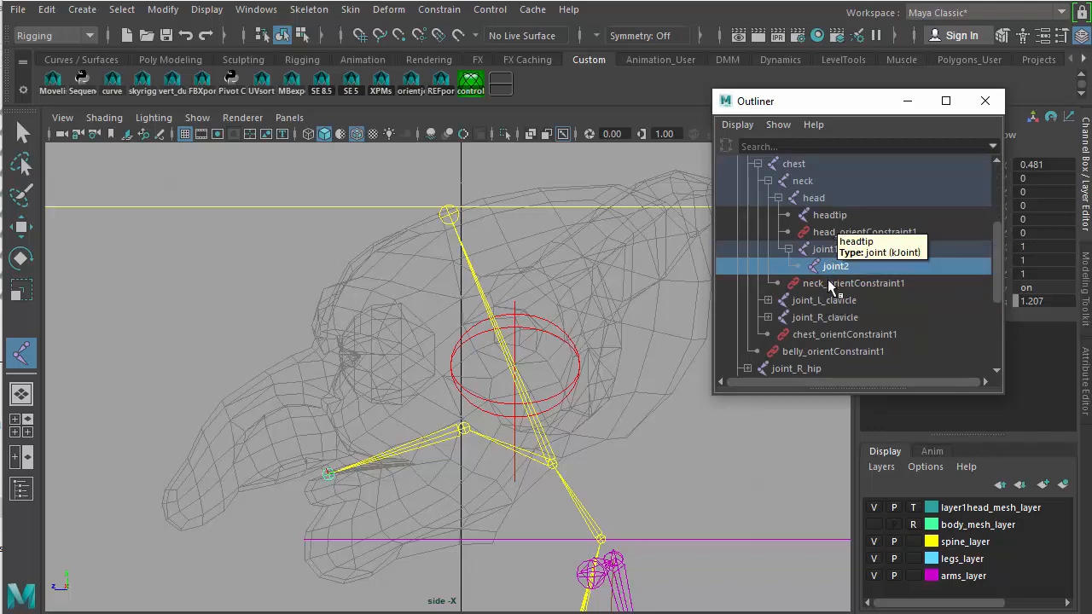
left_click(825, 249)
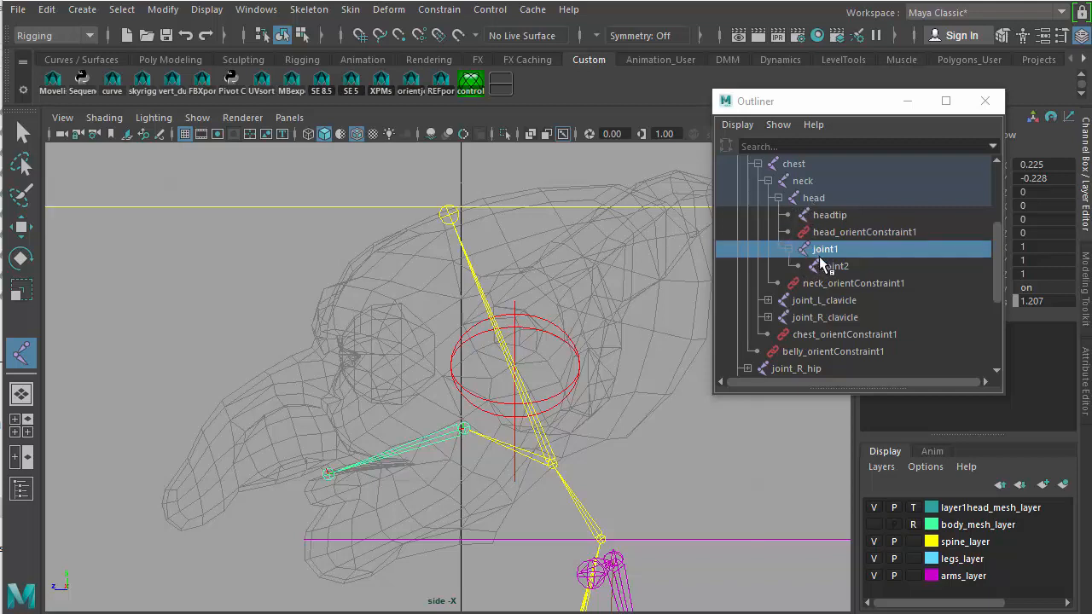
left_click(832, 234)
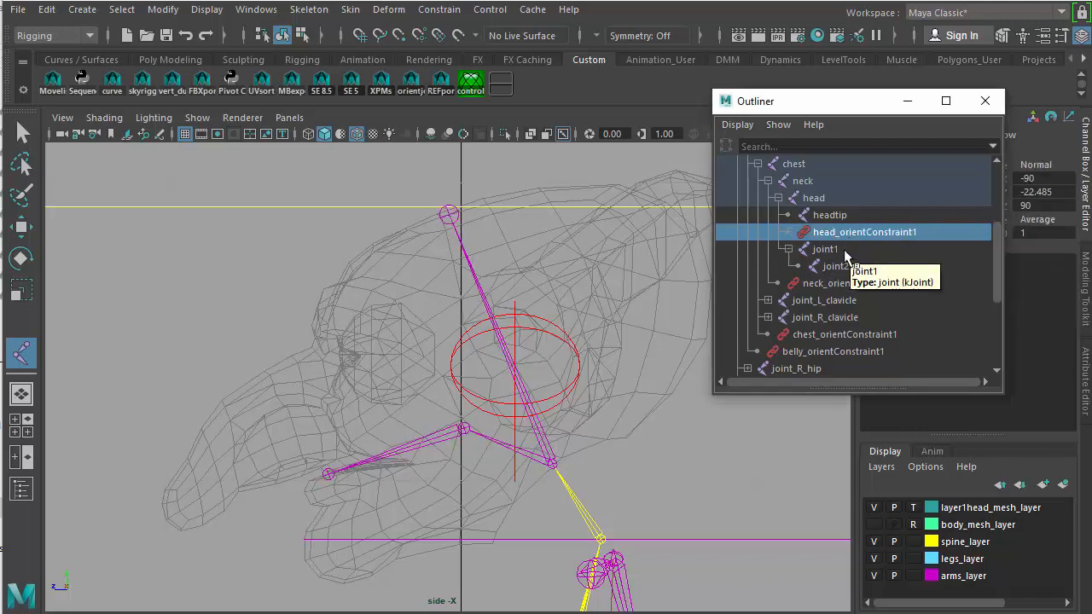
Reorder joint1 under the head joint so it sits above head_orientConstraint1
left_click(842, 249)
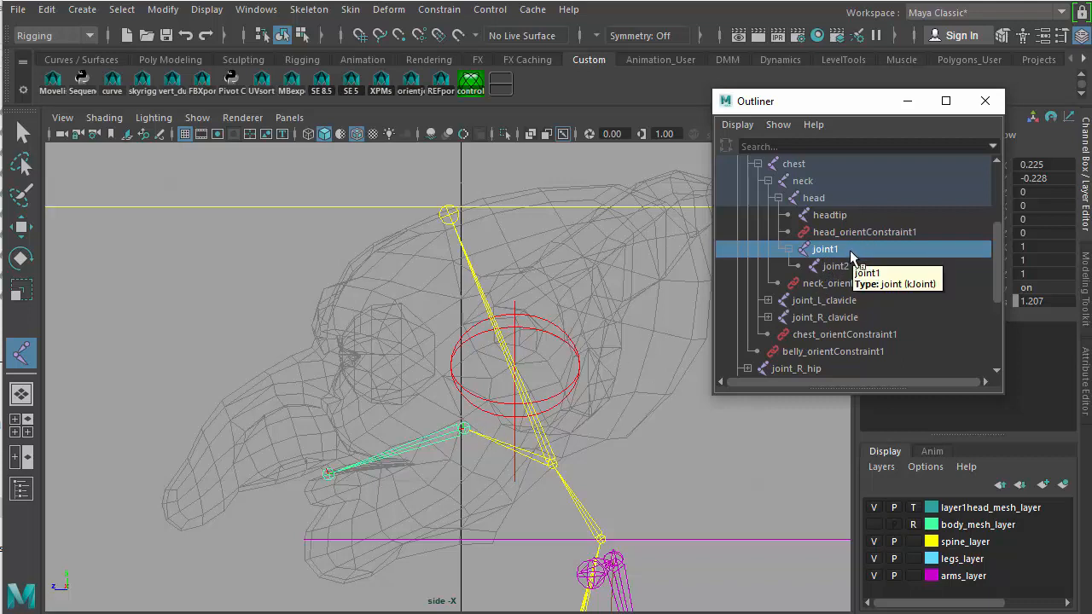
left_click(850, 250)
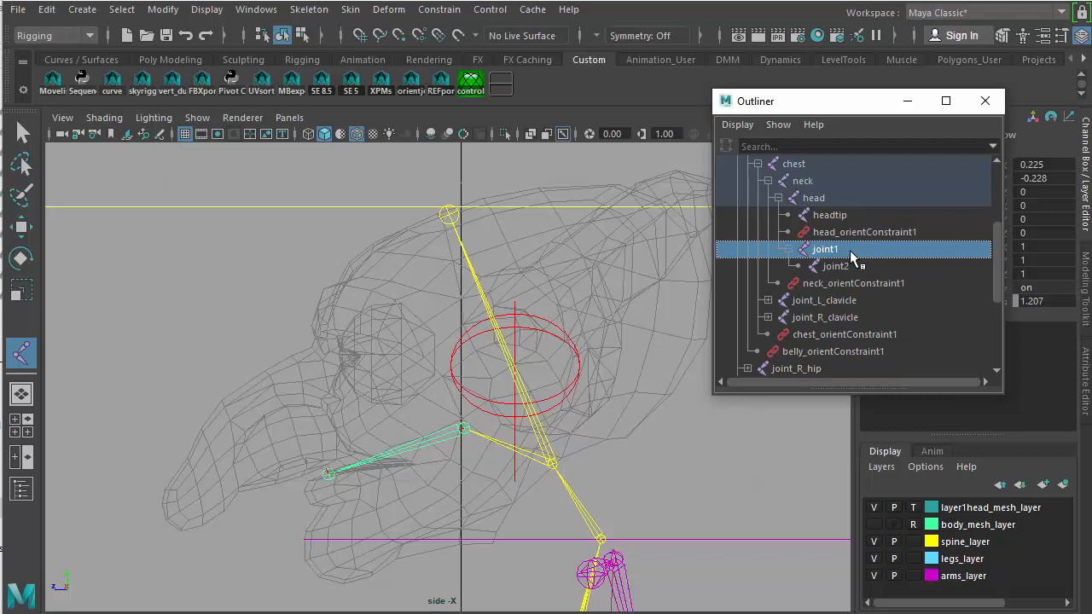
middle_click_drag(852, 256, 848, 238)
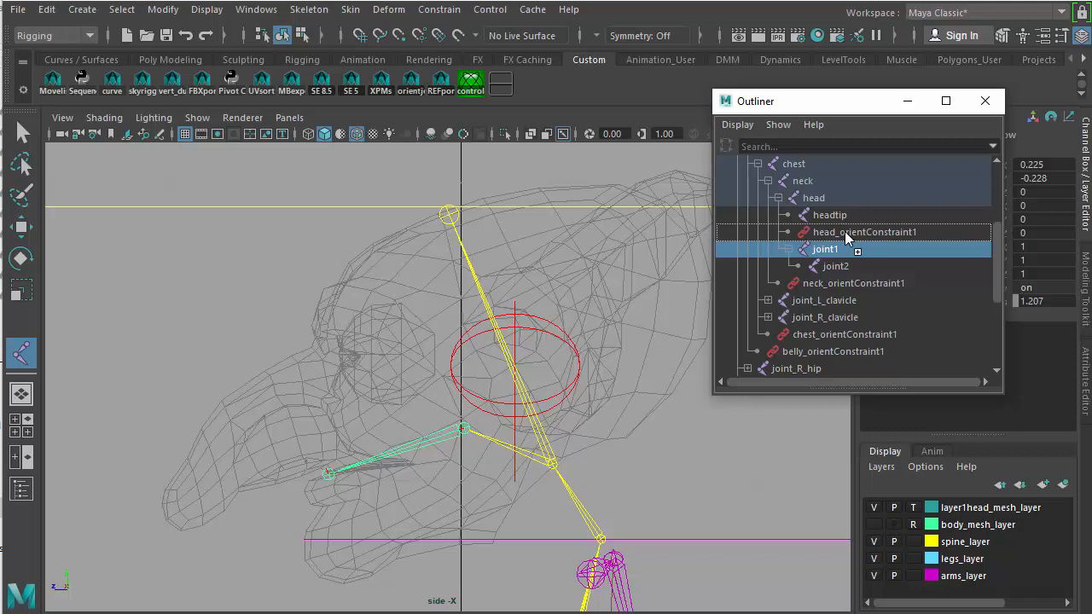
left_click_drag(845, 233, 839, 230)
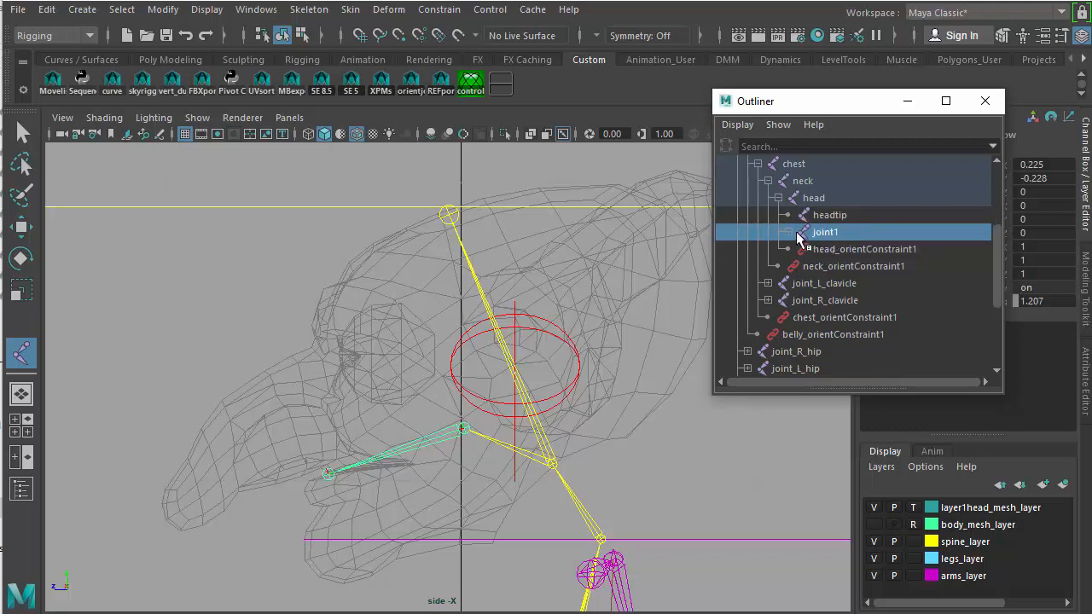
Rename joint1 as jaw and its child joint2 as jawtip
left_click(792, 232)
double_click(829, 233)
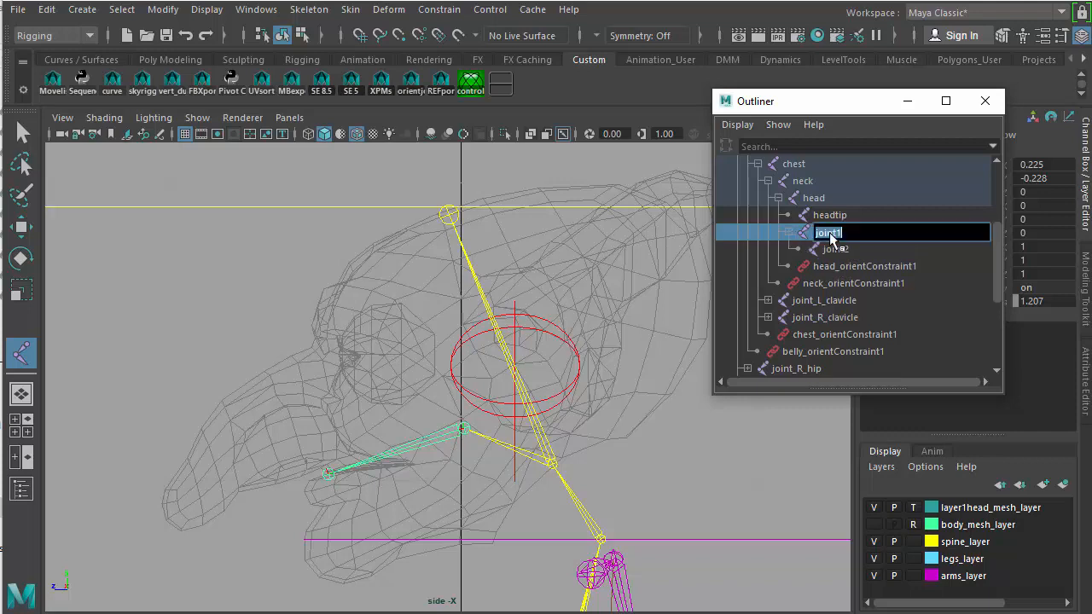
type("jaw")
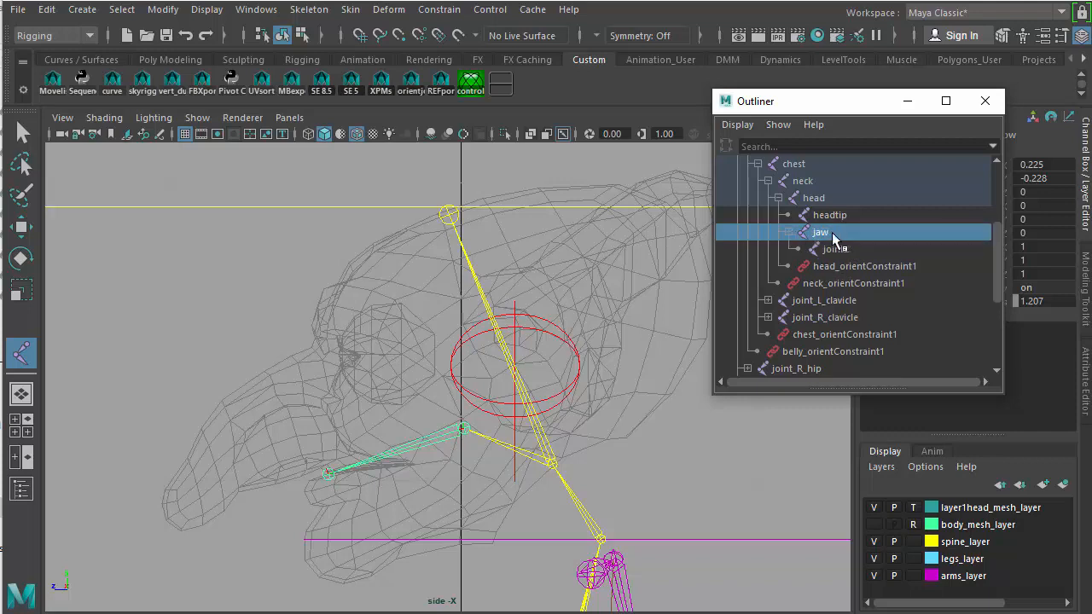
double_click(845, 252)
type("jaw")
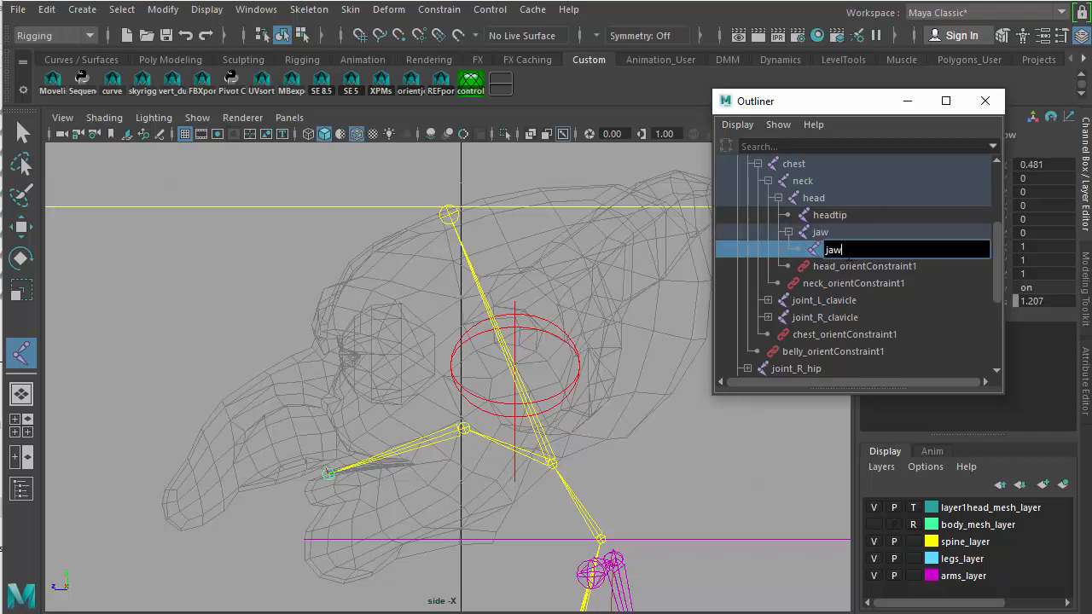
type("tip")
key("Return")
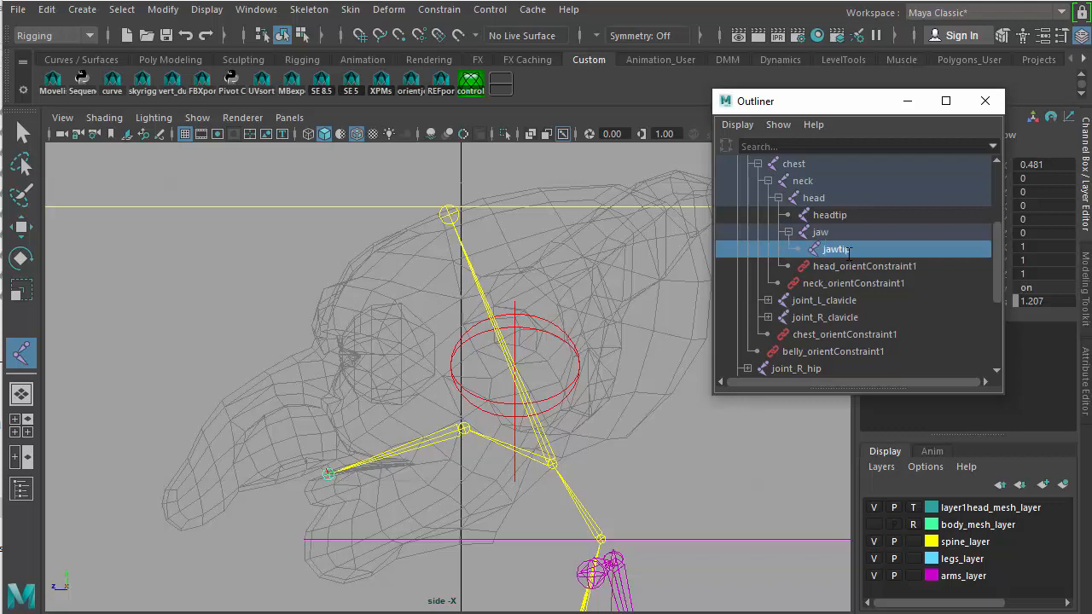
Leave joint creation and inspect how the jaw chain branches from the head joint in the side view
left_click(25, 134)
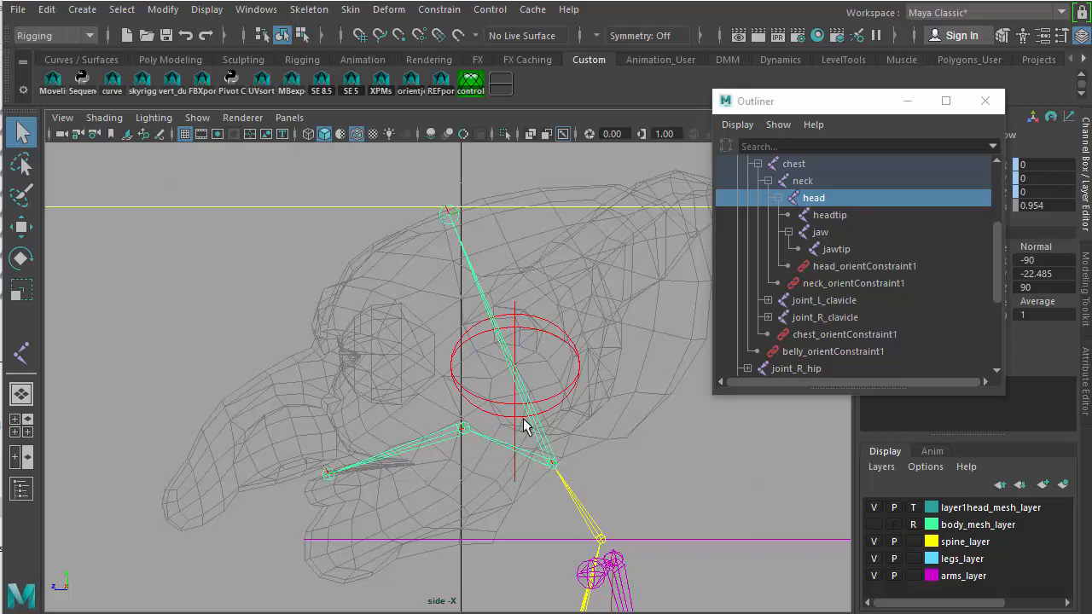
scroll(537, 439, "down", 6)
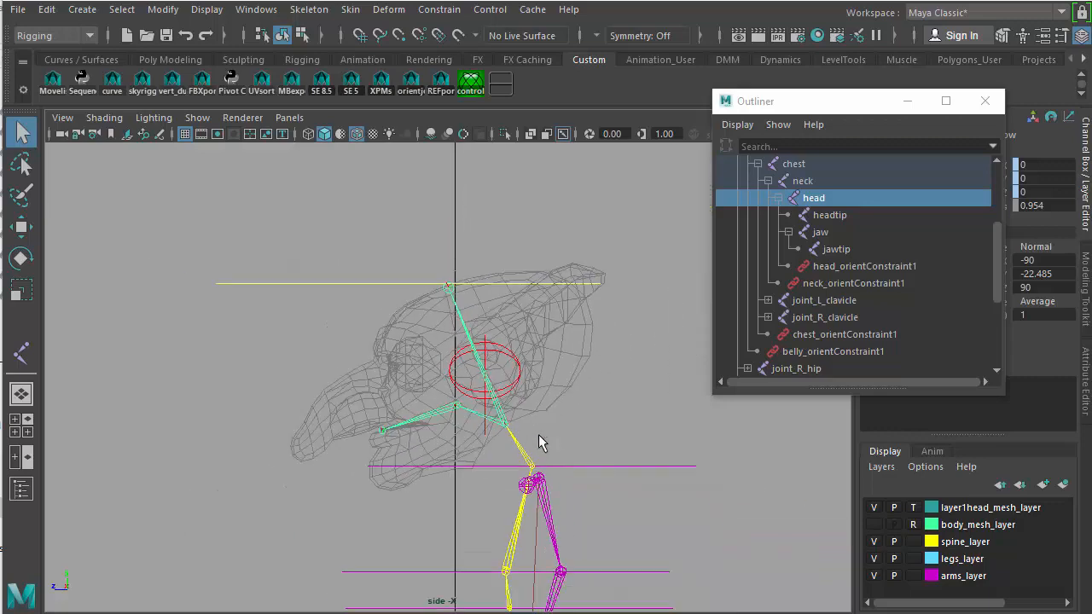
left_click_drag(555, 407, 605, 480)
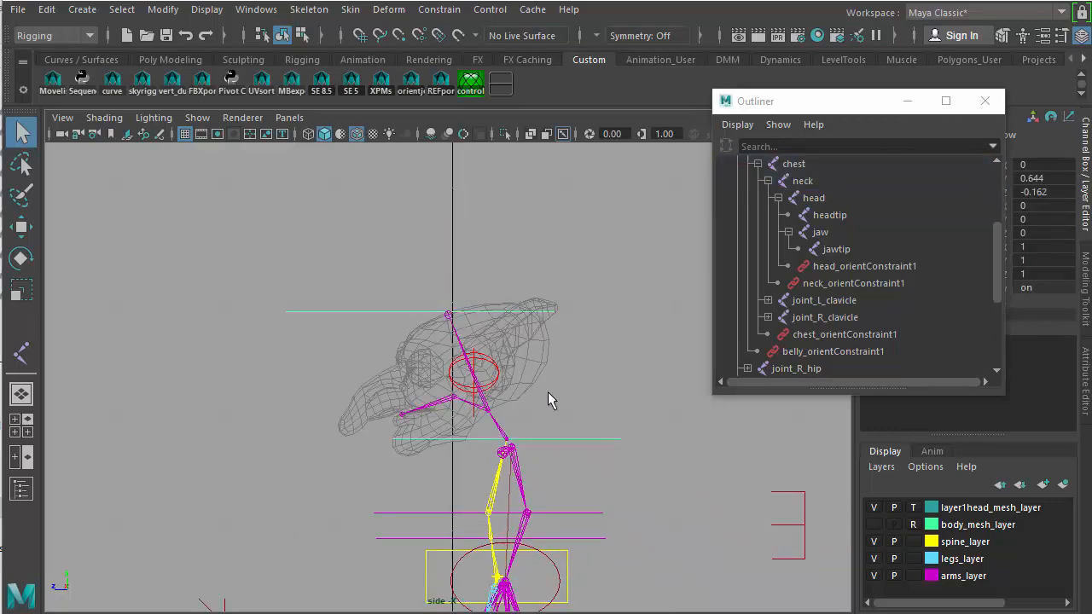
scroll(548, 391, "up", 5)
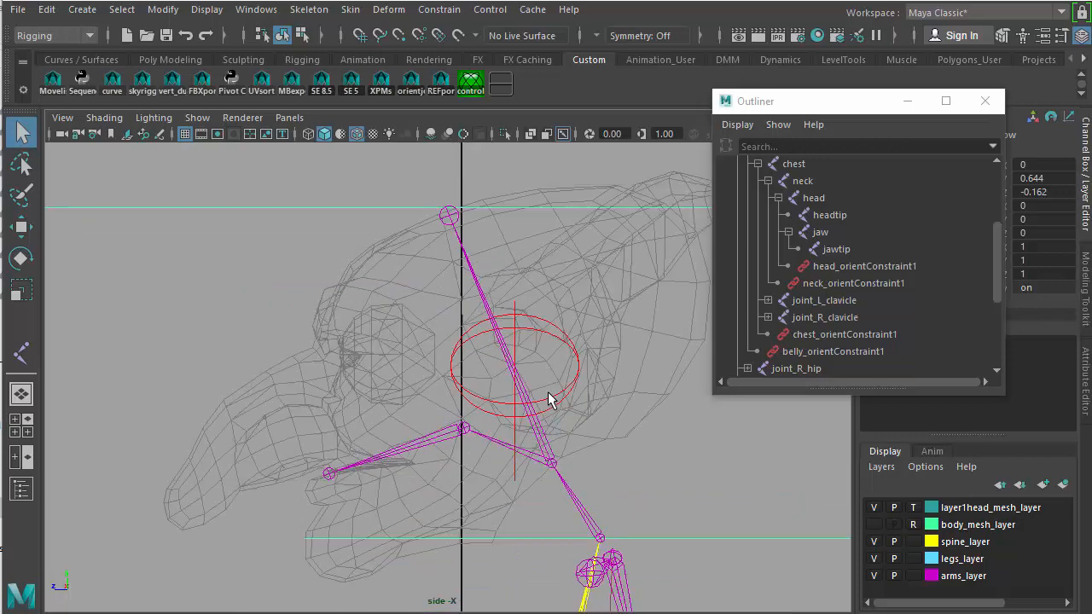
left_click(463, 428)
left_click(639, 469)
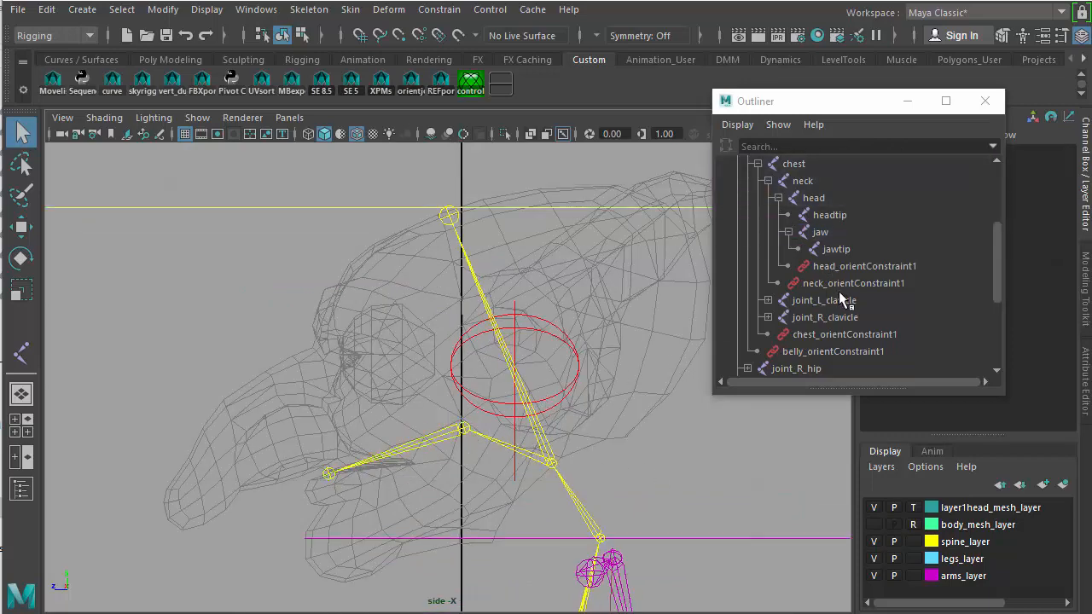
Reopen the Outliner with a collapsed scene hierarchy and place it beside the goblin head
left_click(983, 102)
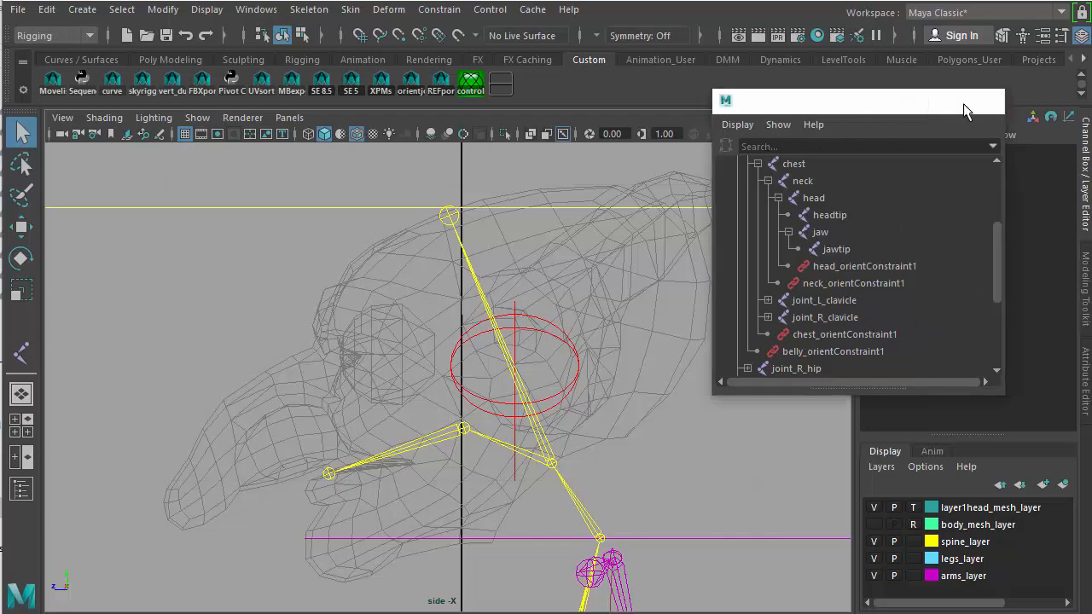
key("shift+o")
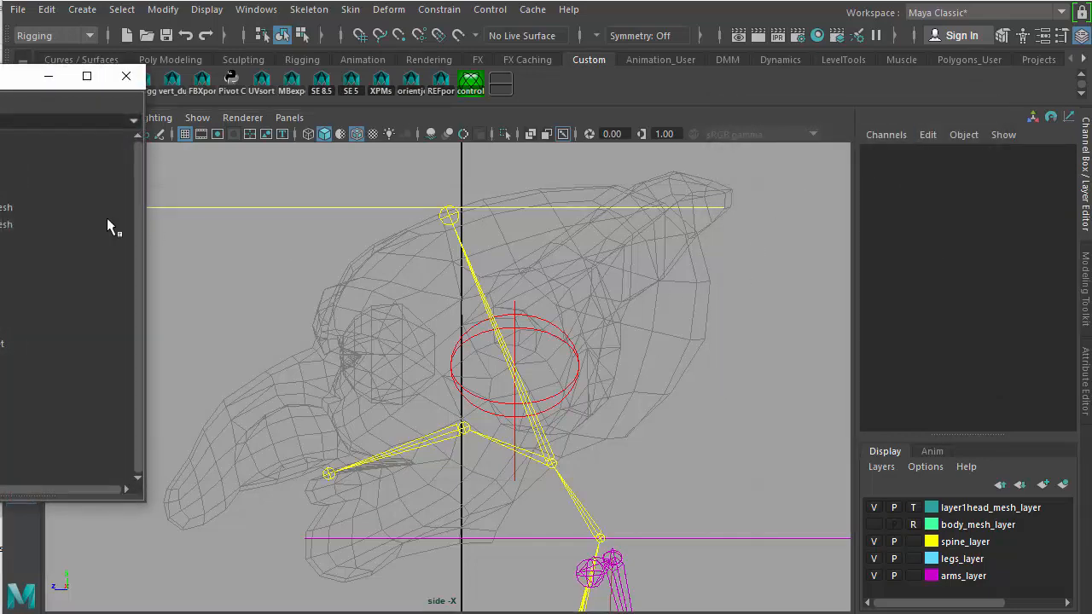
left_click_drag(17, 76, 870, 76)
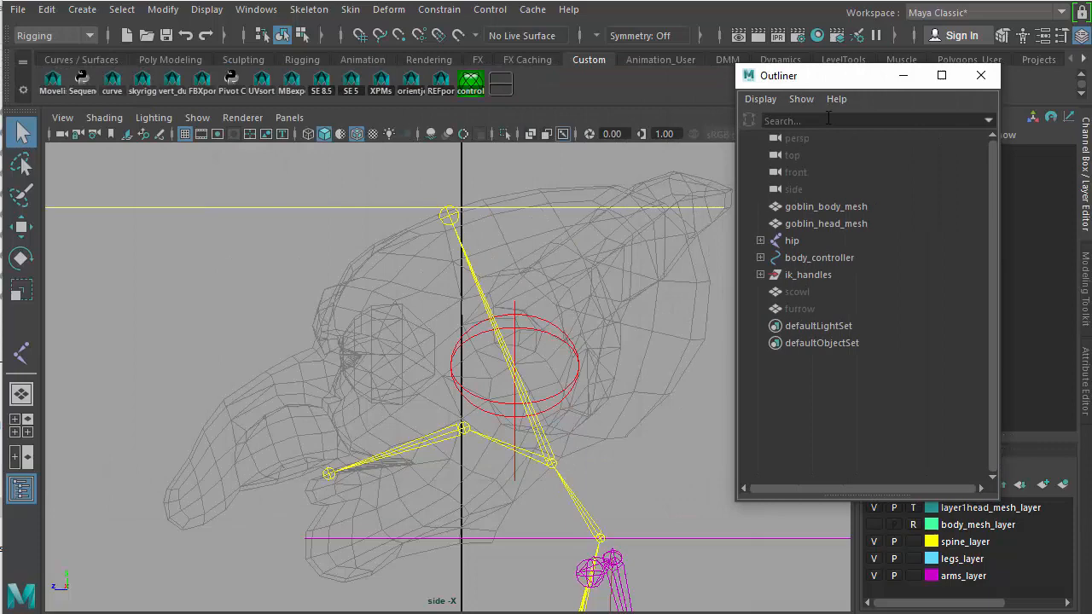
left_click(826, 223)
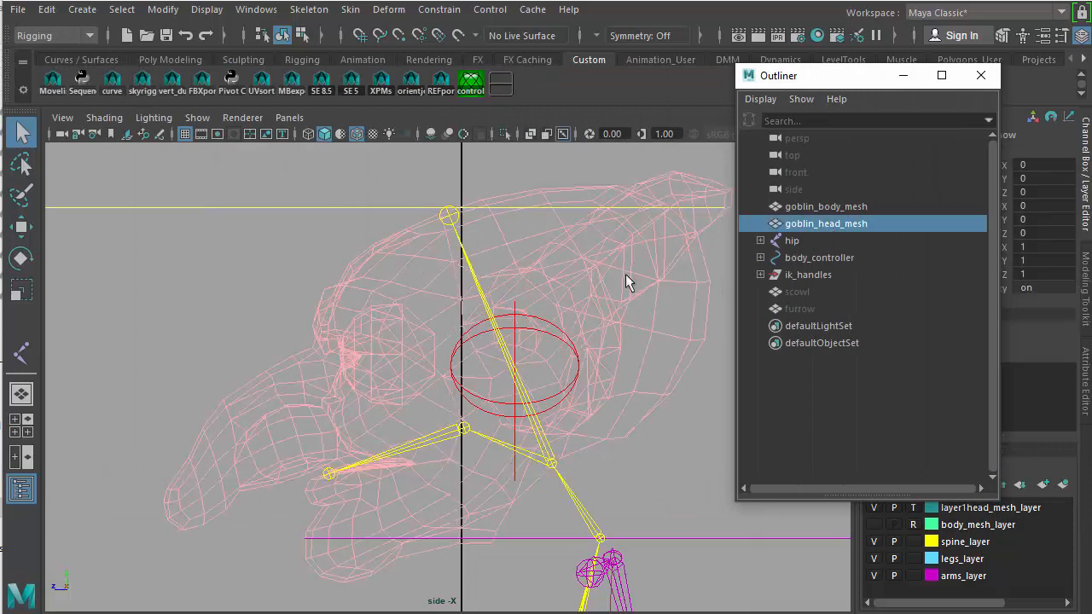
left_click(575, 499, "shift")
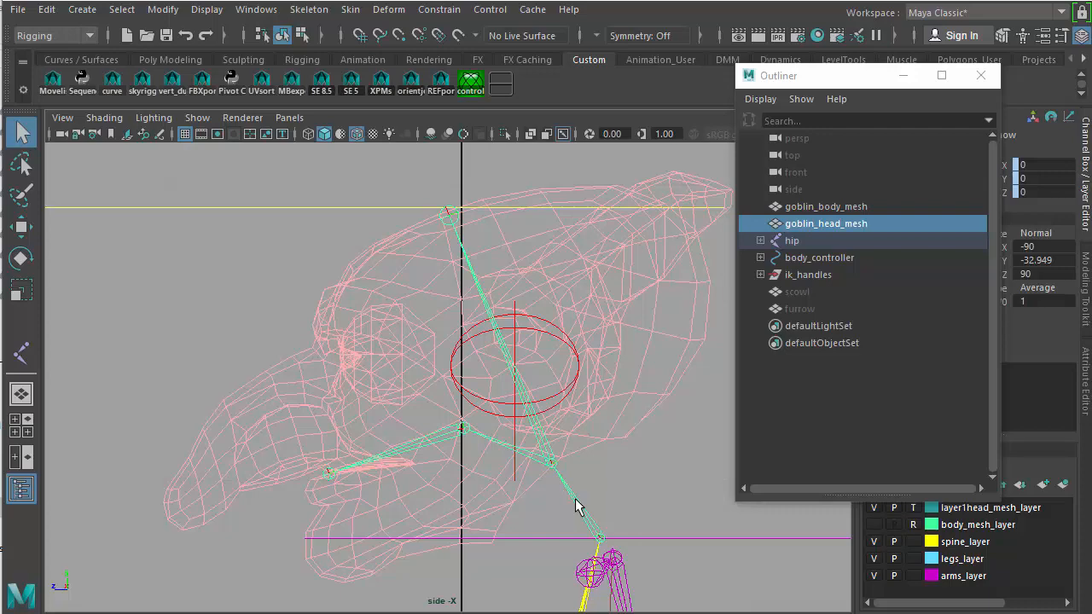
left_click(630, 505)
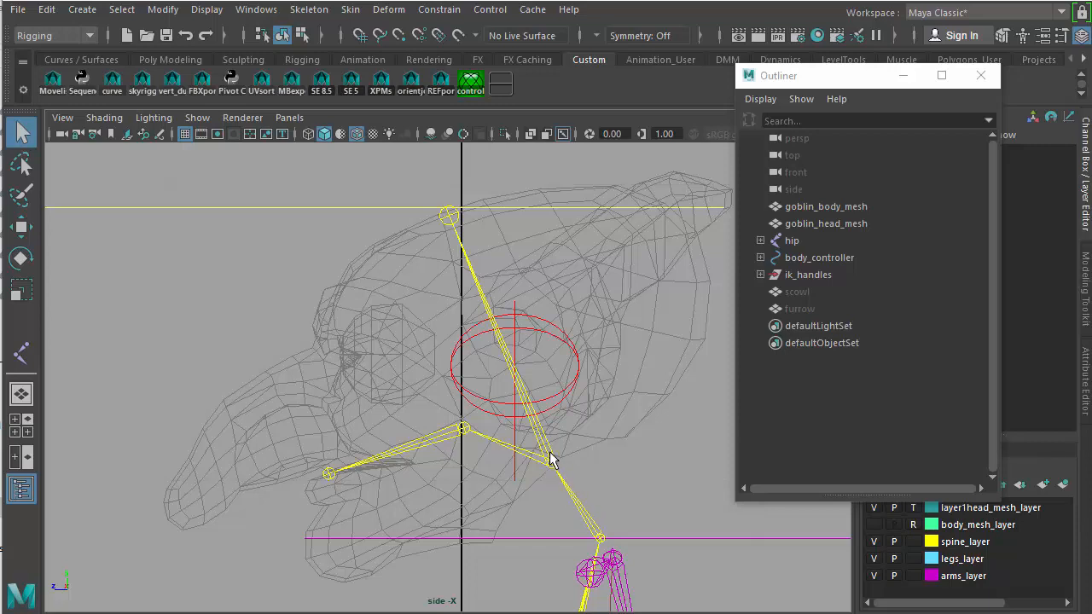
scroll(560, 476, "down", 2)
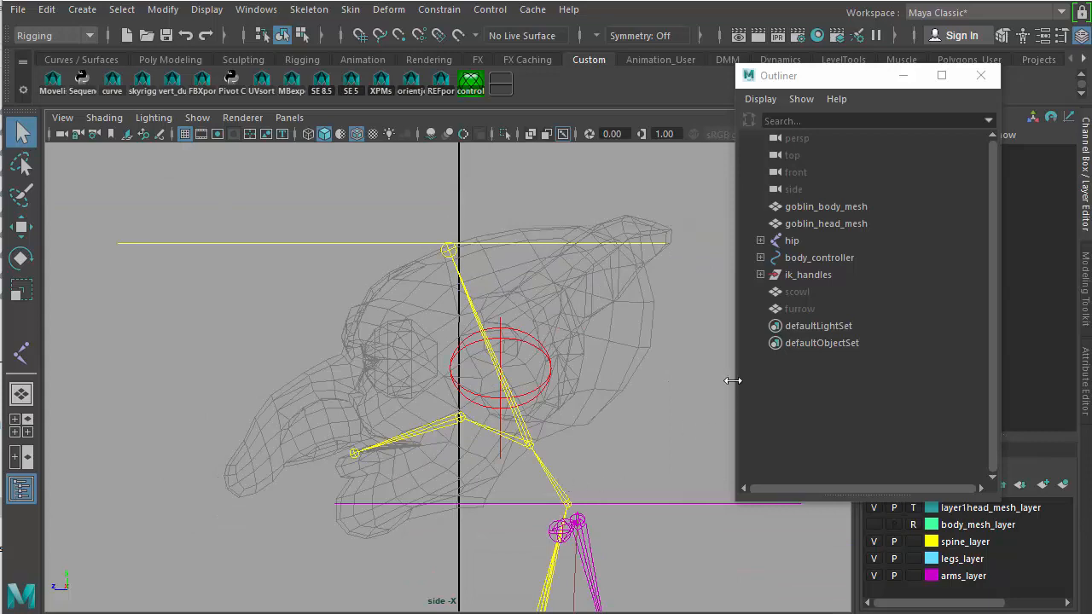
Highlight the head joint with goblin_head_mesh, briefly show body_mesh_layer to compare the meshes, and inspect the neck joint
left_click(529, 444)
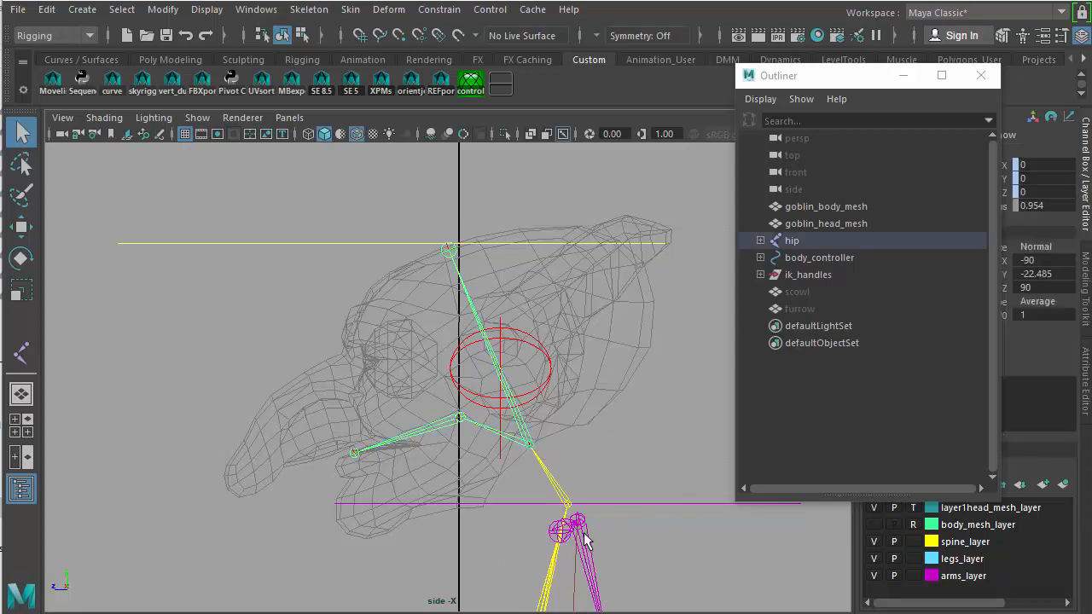
left_click(812, 224)
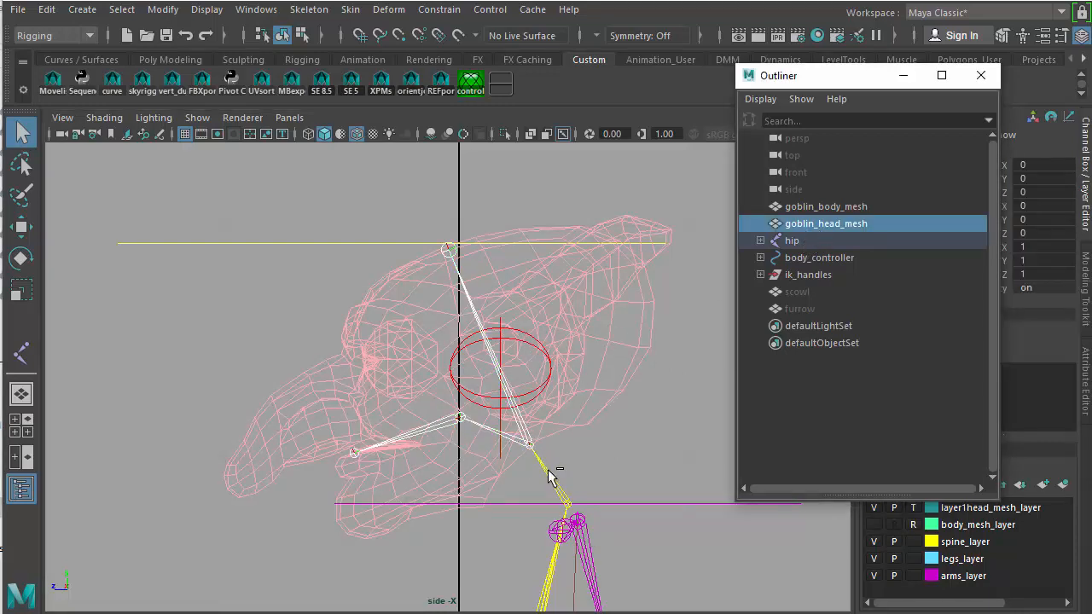
left_click_drag(859, 89, 819, 71)
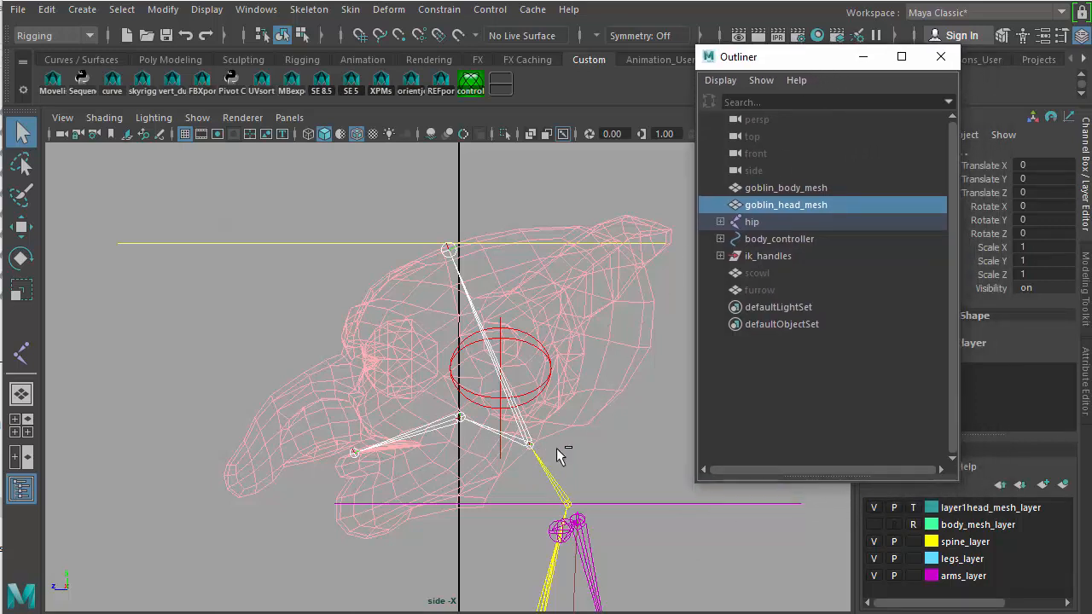
left_click(873, 525)
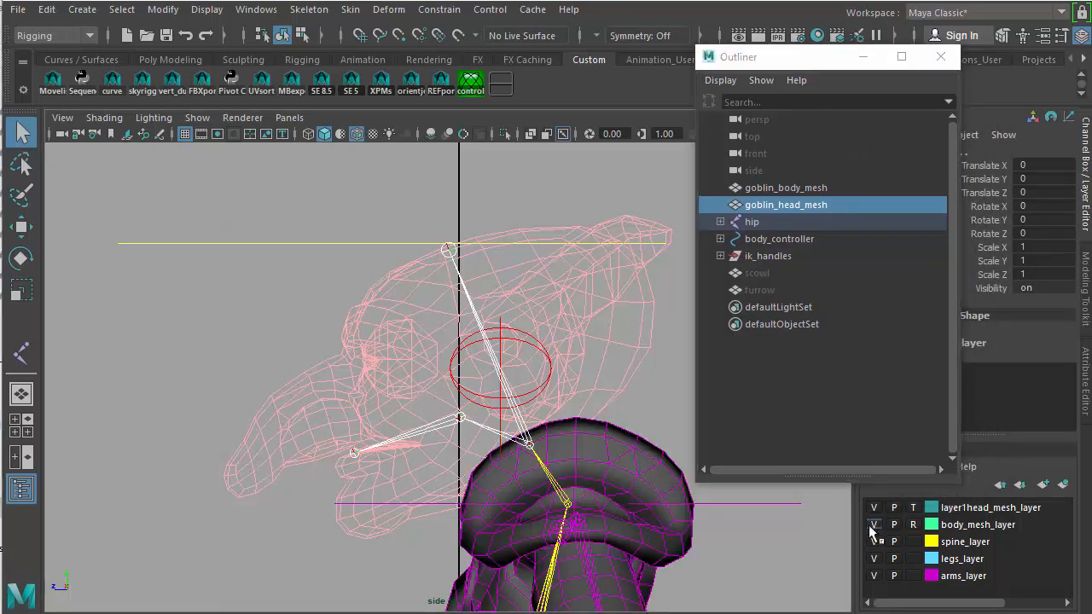
left_click(873, 524)
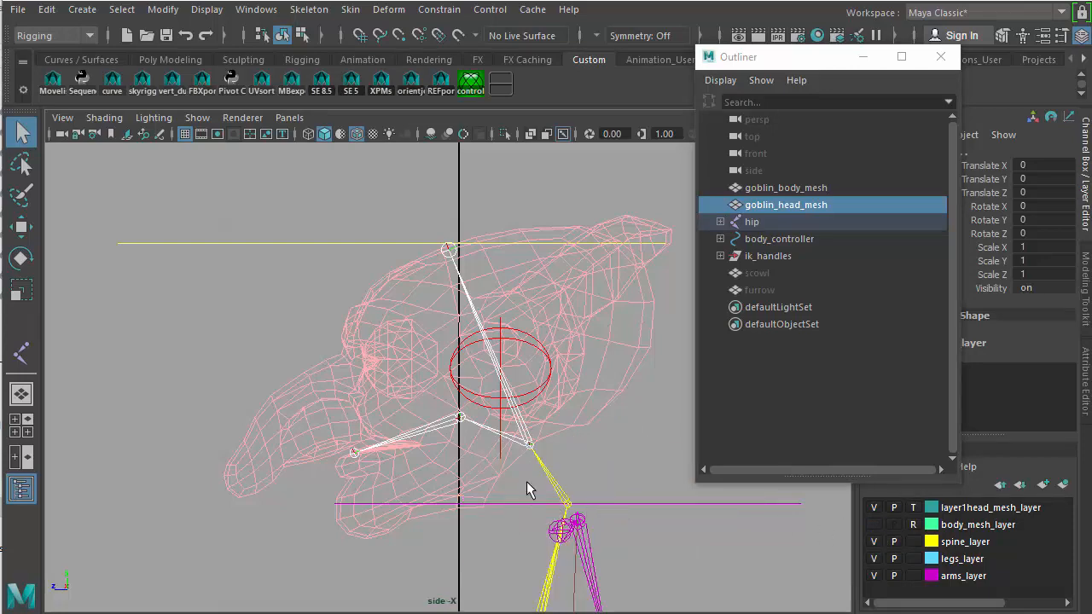
left_click(556, 491)
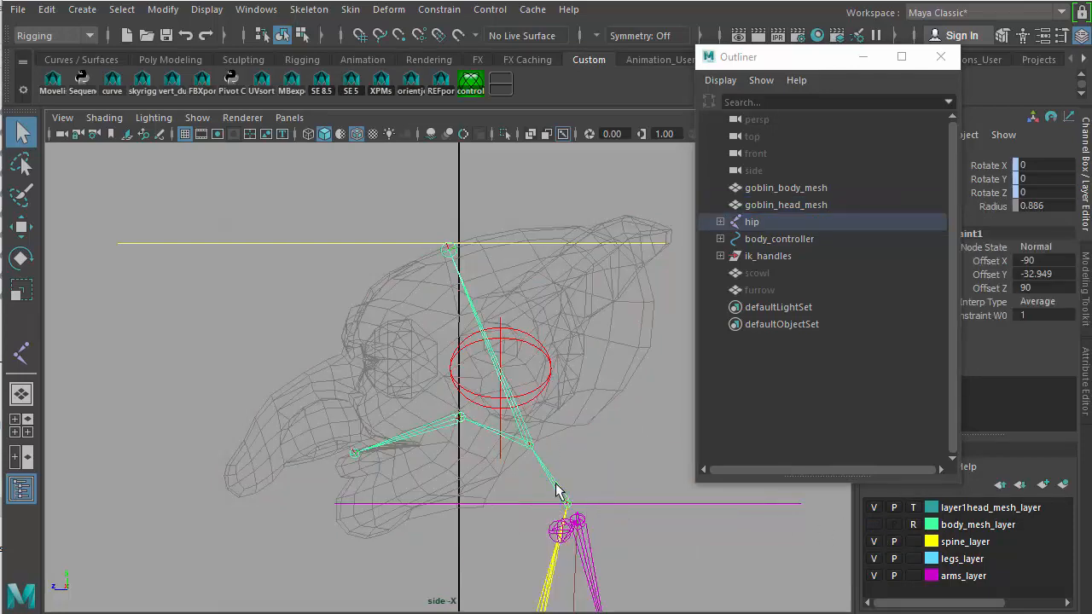
Select the head joint together with goblin_head_mesh and open the Bind Skin options
left_click(527, 443)
left_click(790, 206)
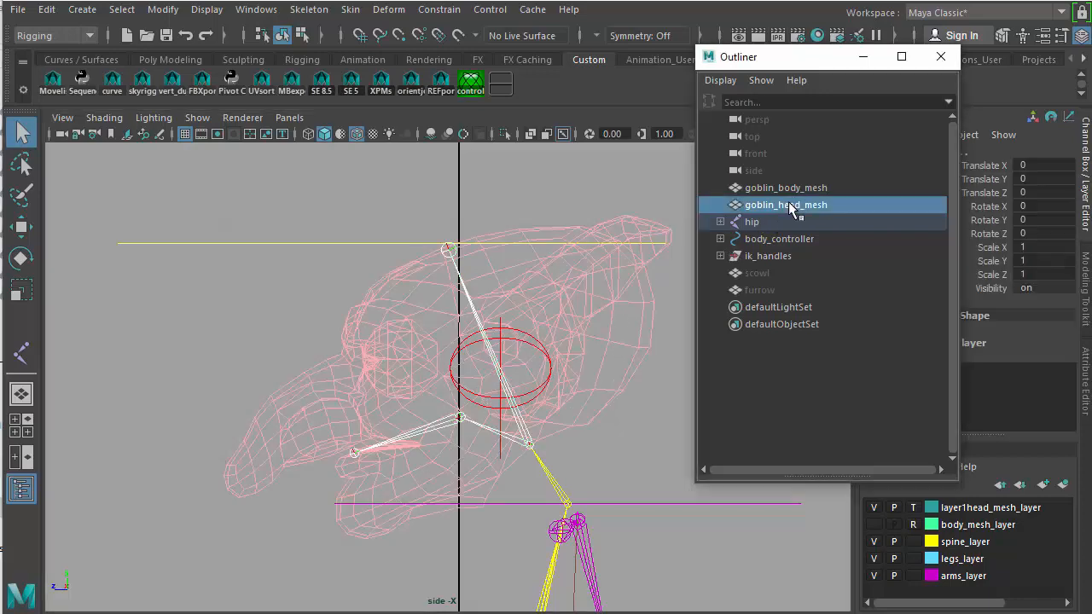
left_click(350, 9)
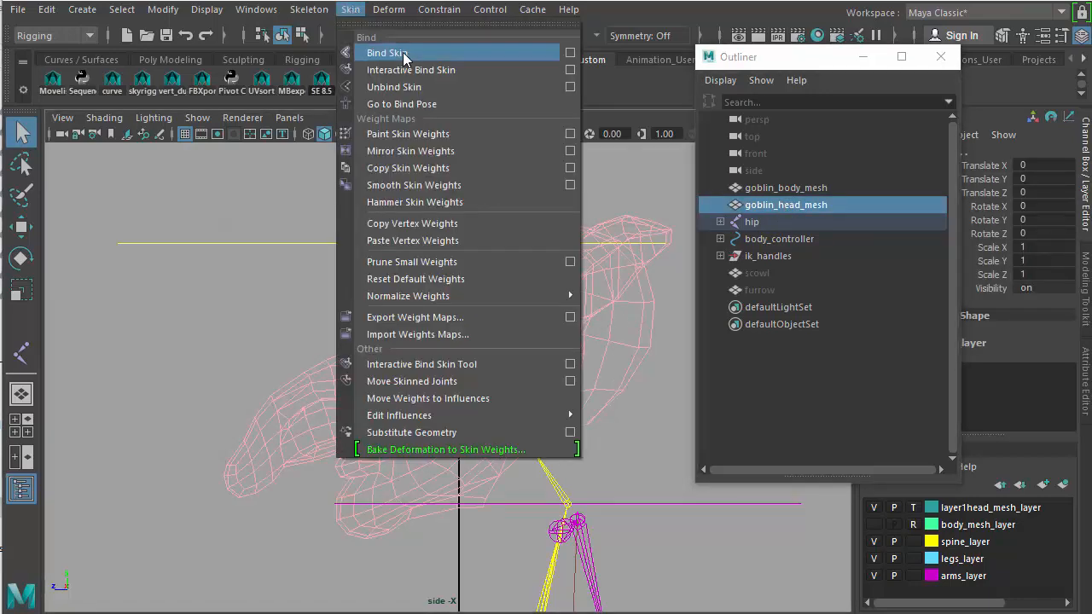
left_click(569, 52)
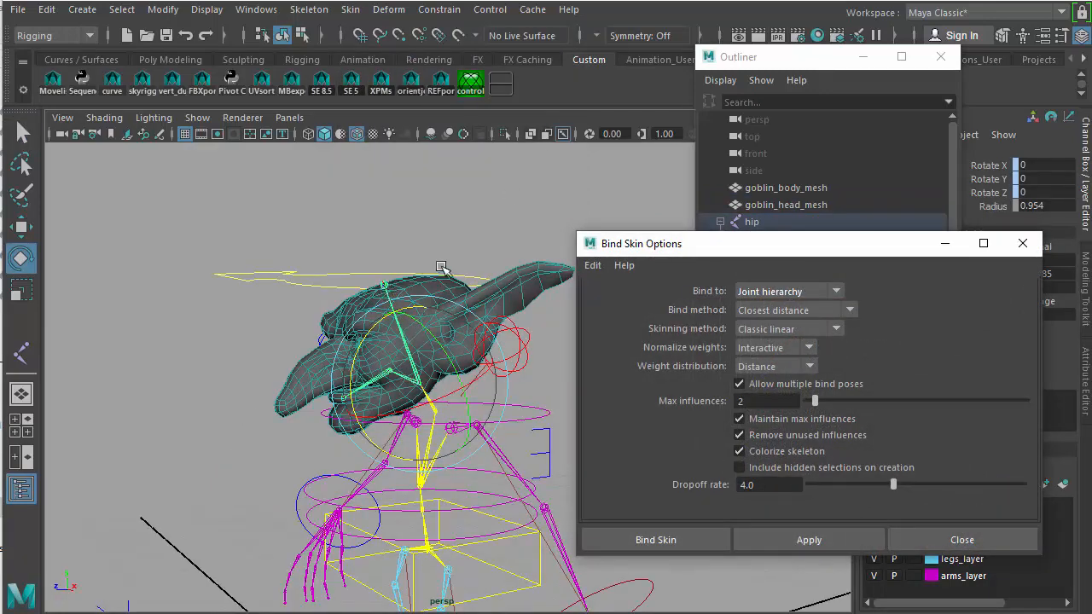
Choose Joint hierarchy as the bind target and move the Bind Skin options clear of the skeleton hierarchy
left_click(808, 291)
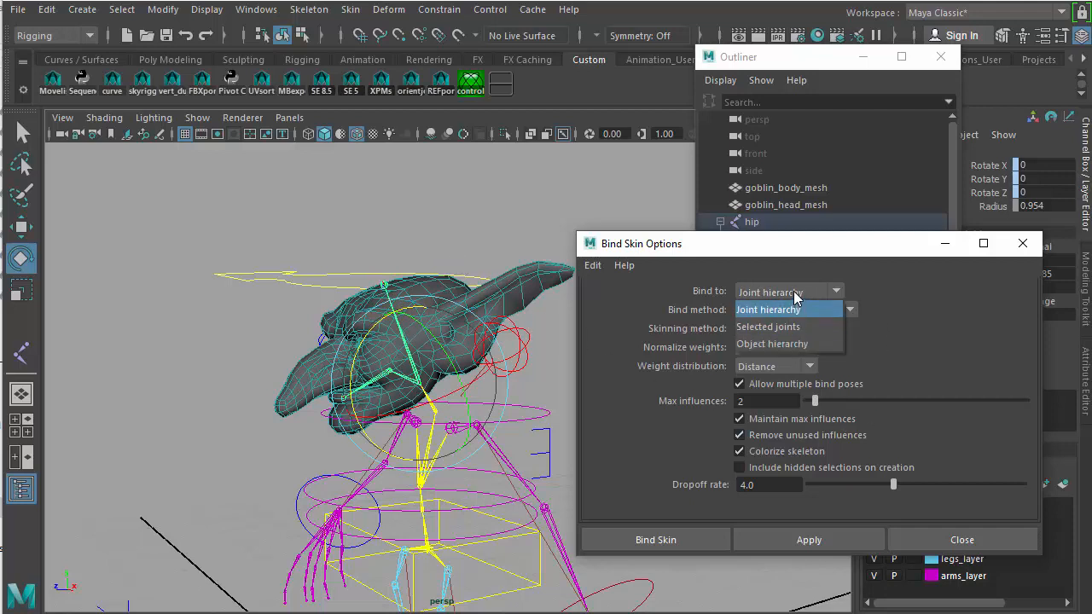
left_click(797, 309)
left_click_drag(793, 246, 845, 455)
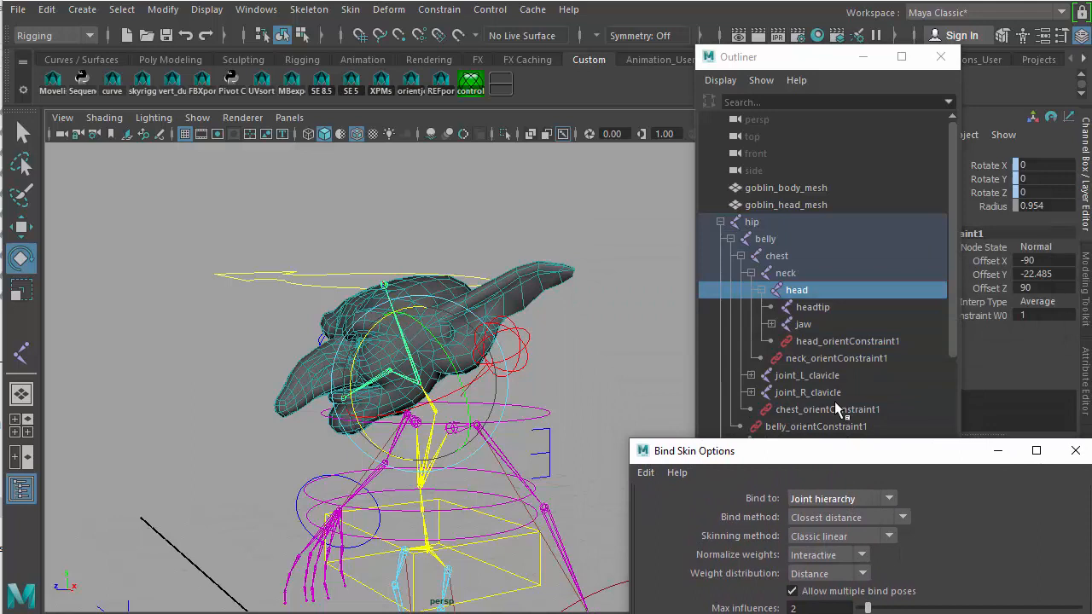
Compare the chains starting at the neck and head joints, ending with the head joint selected in the perspective view
left_click(802, 293)
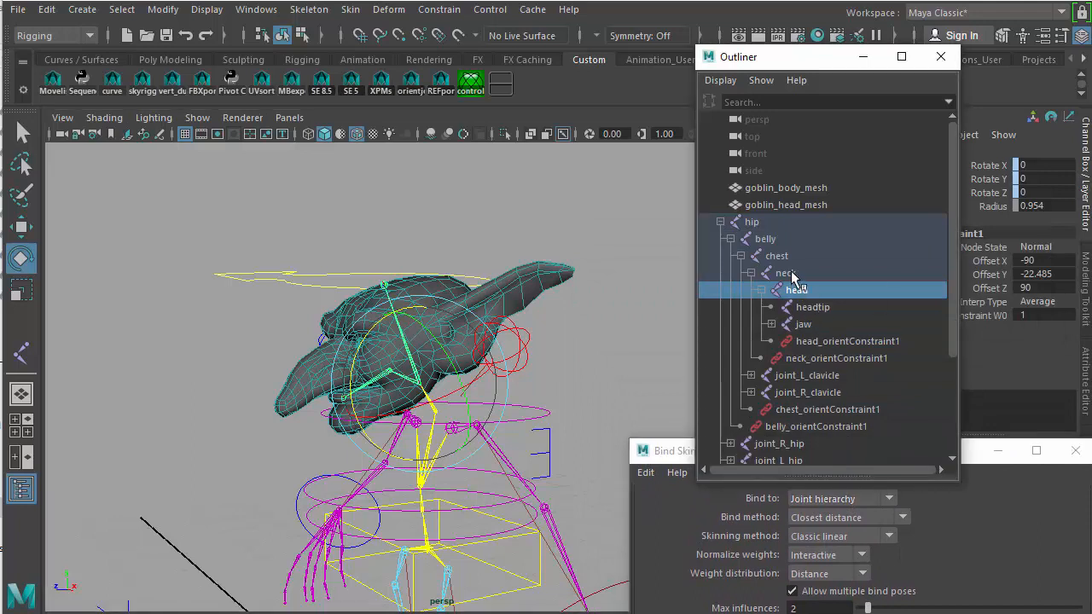
left_click(789, 273)
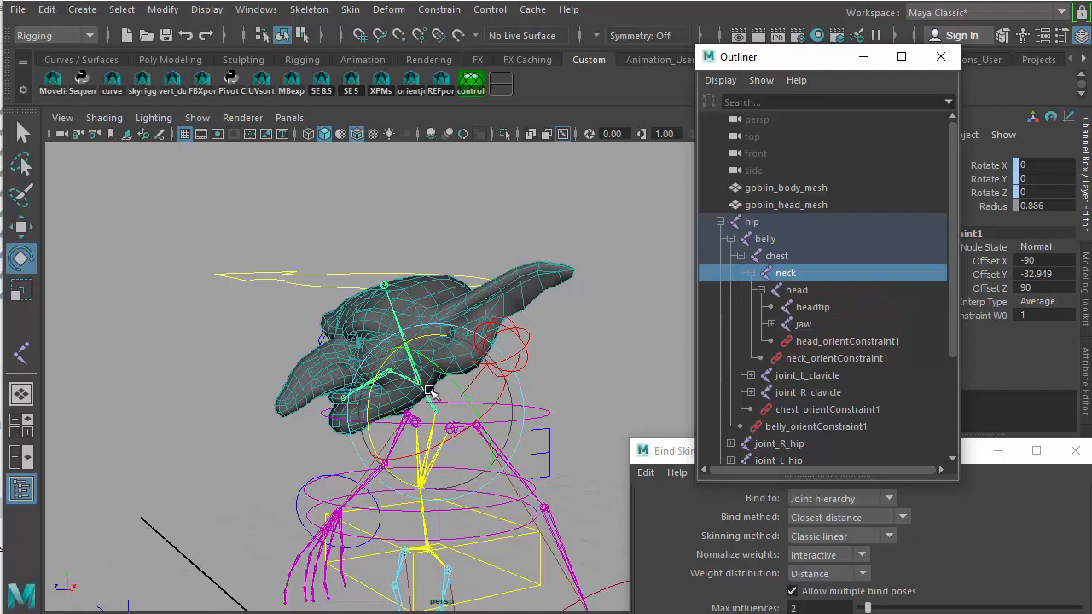
left_click(840, 291)
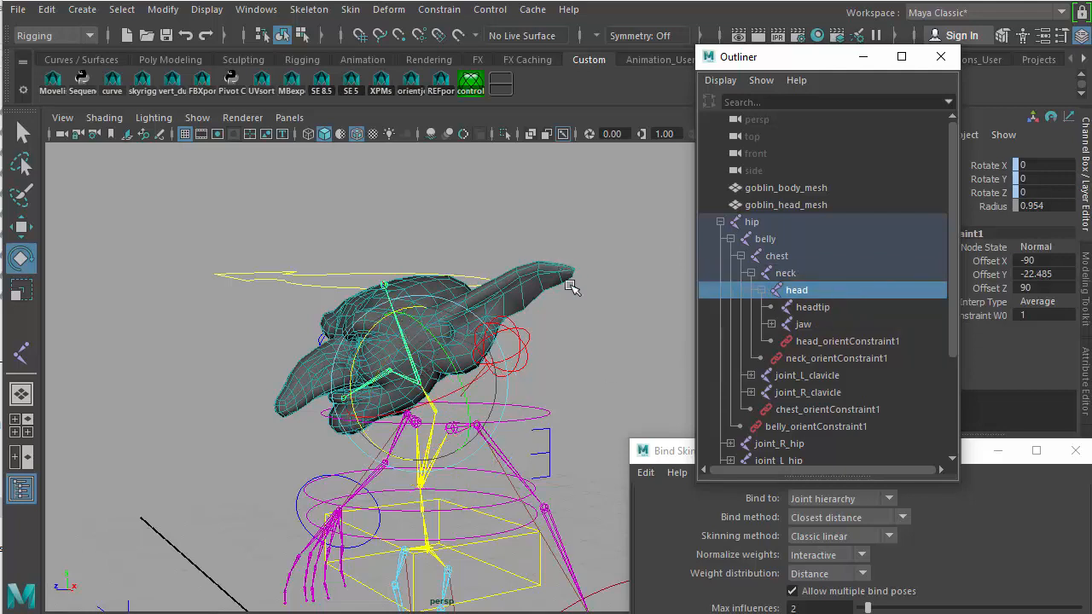
left_click_drag(465, 396, 292, 474, "alt")
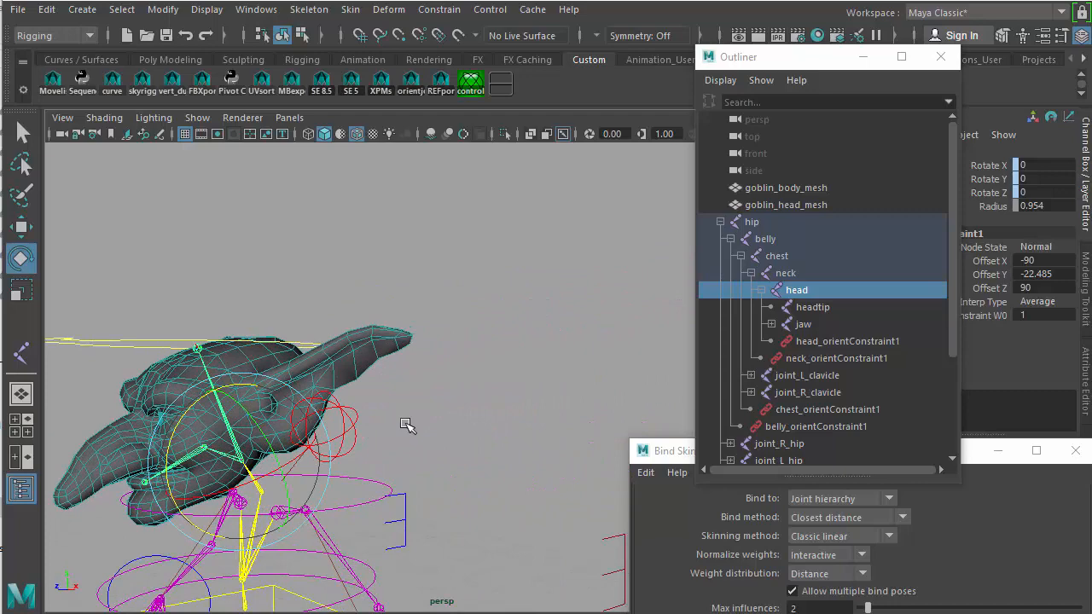
Bind goblin_head_mesh to the head joint hierarchy using Closest distance, Classic linear skinning and 2 max influences
key("f")
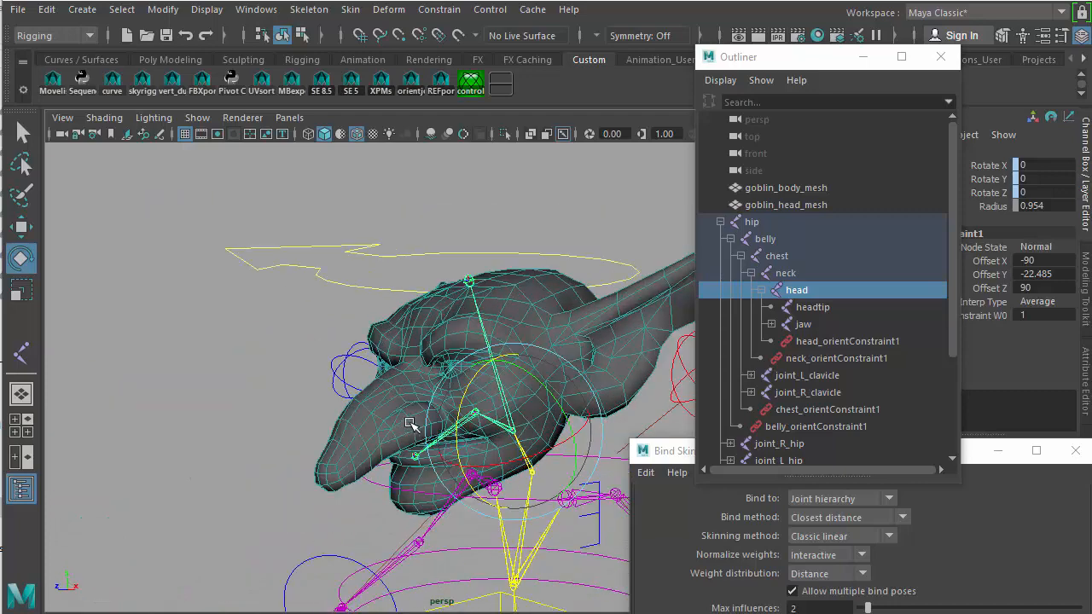
left_click_drag(410, 424, 373, 431, "alt")
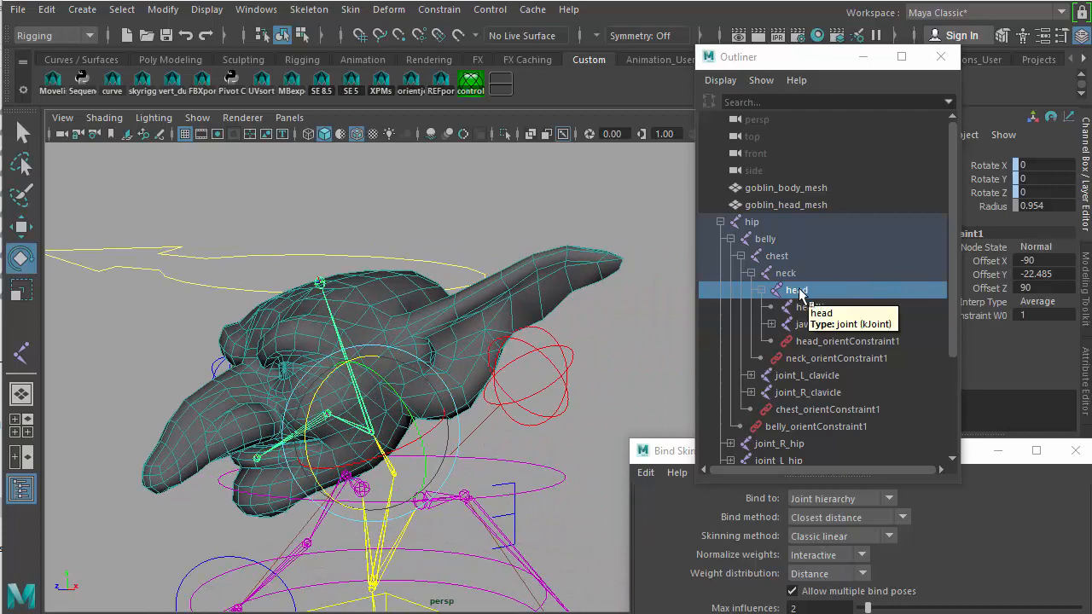
left_click(588, 256, "shift")
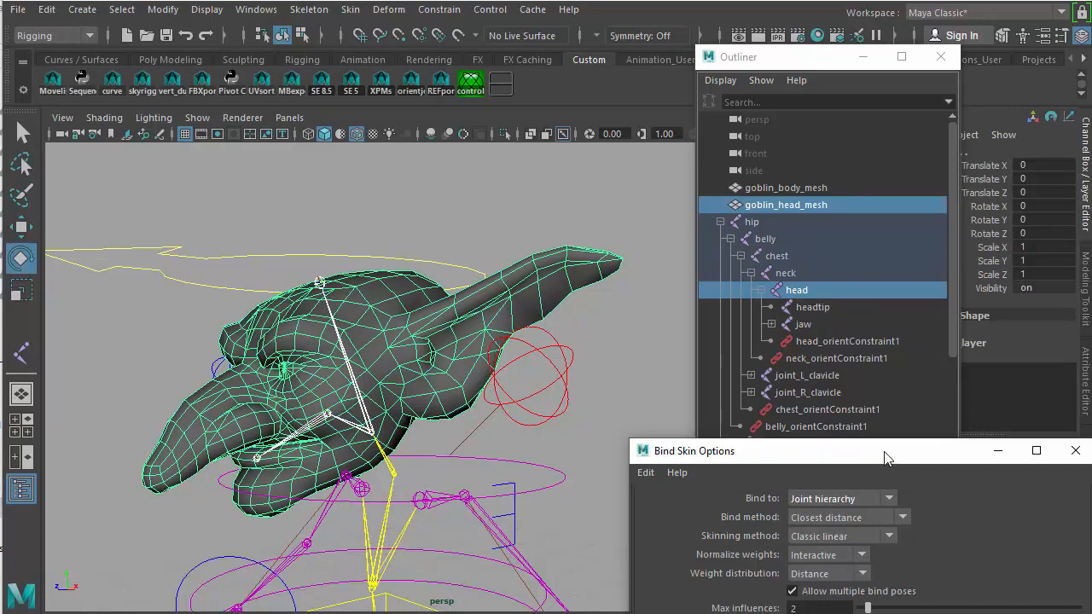
left_click_drag(882, 456, 805, 219)
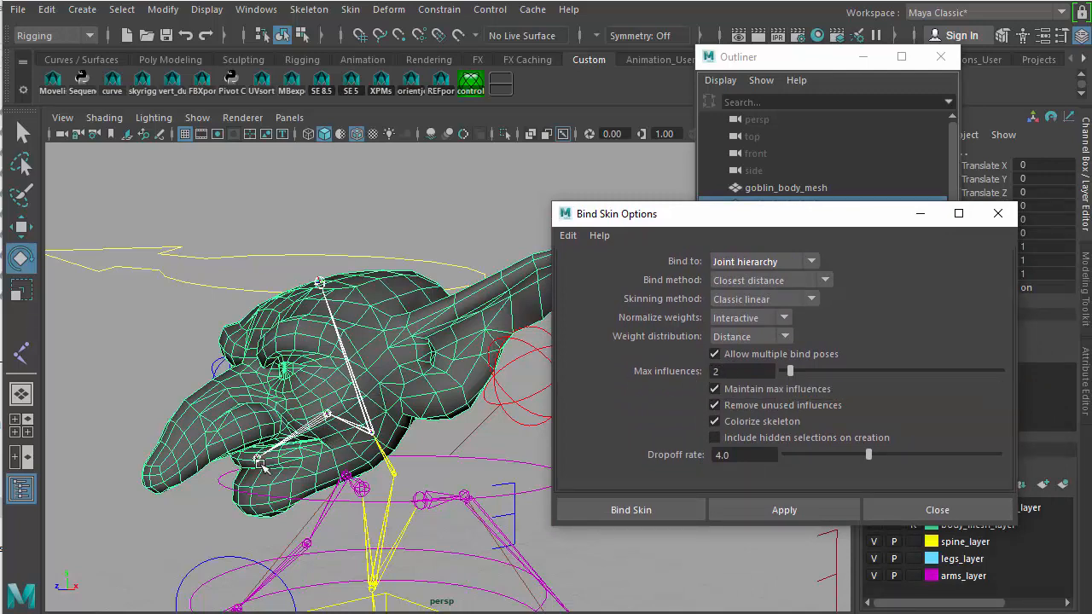
left_click(783, 510)
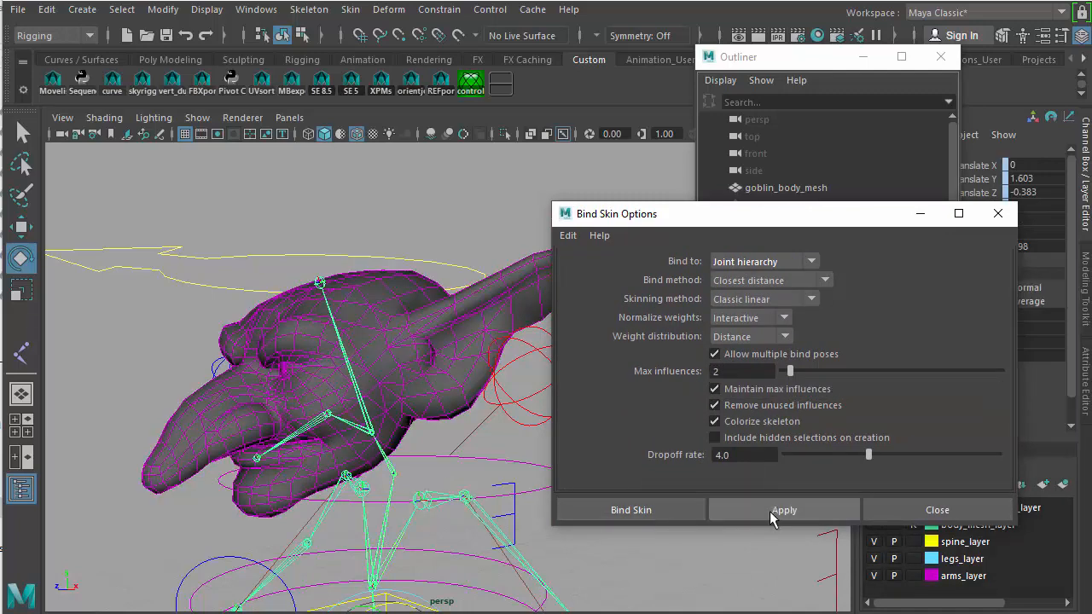
left_click(937, 510)
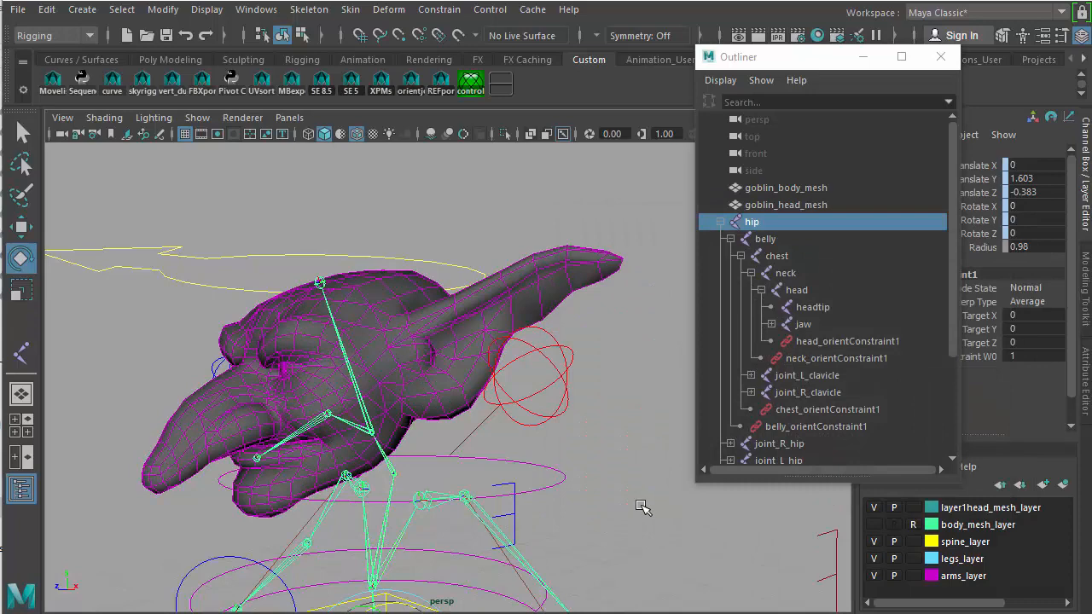
Rotate the jaw joint under the head to open the goblin's mouth and test the new skinning
left_click(305, 430)
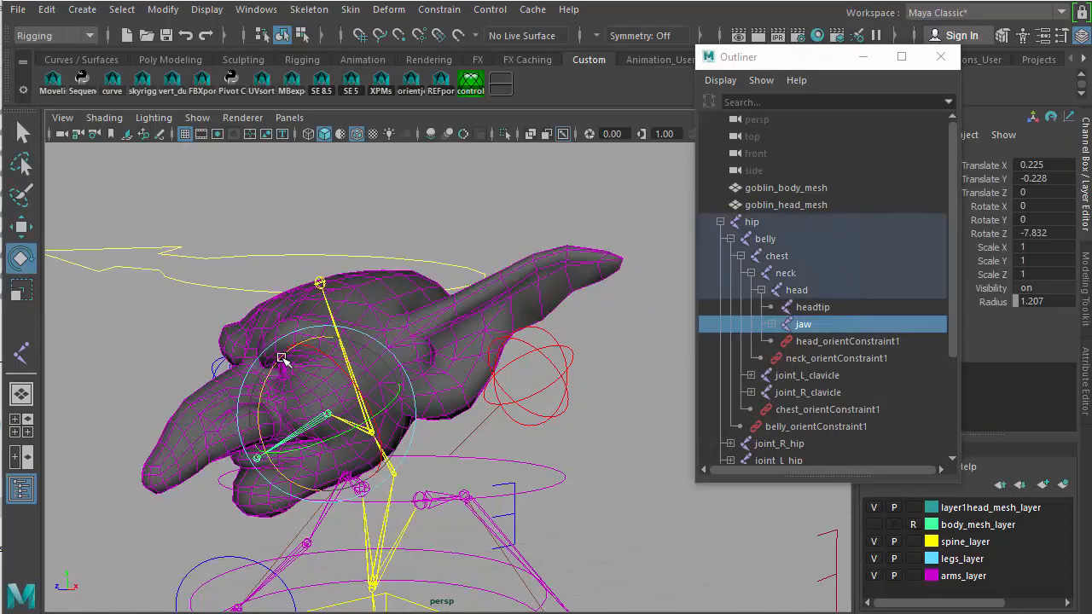
left_click_drag(281, 361, 311, 365)
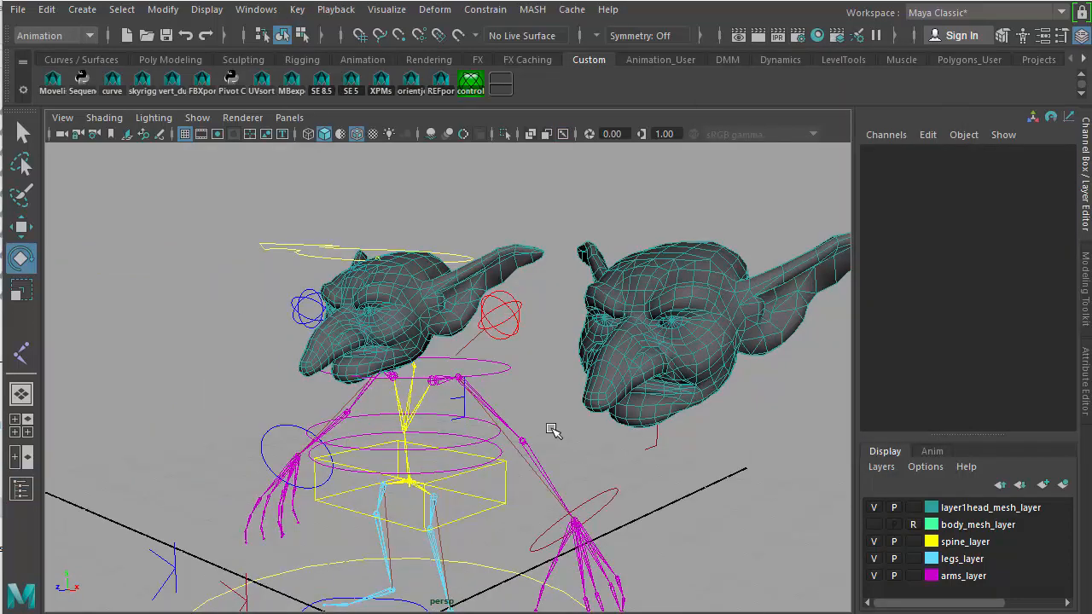
left_click(413, 365)
key("Down")
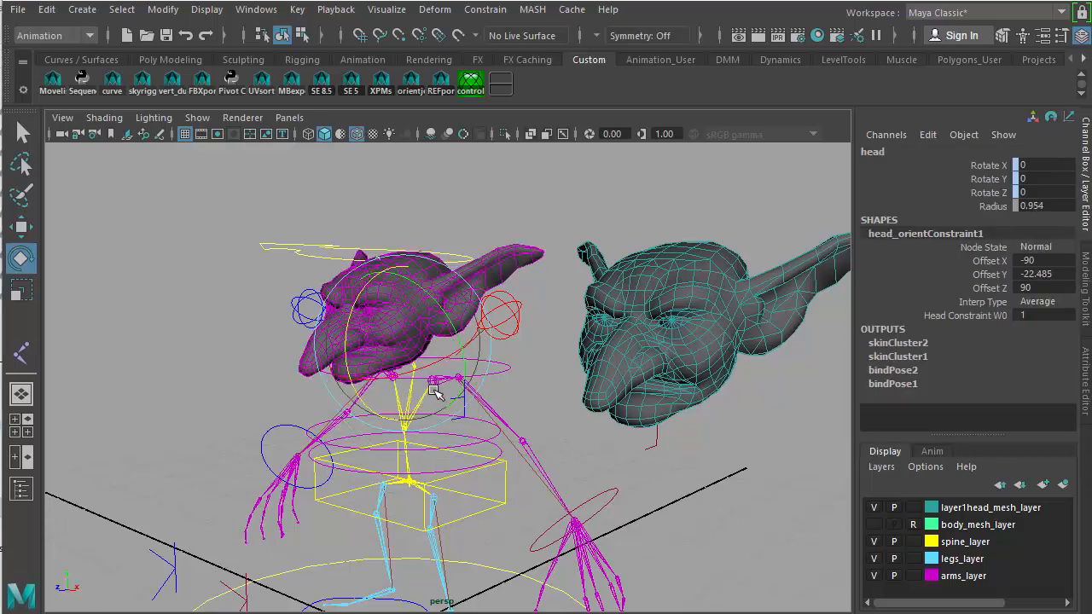
key("Down")
key("Right")
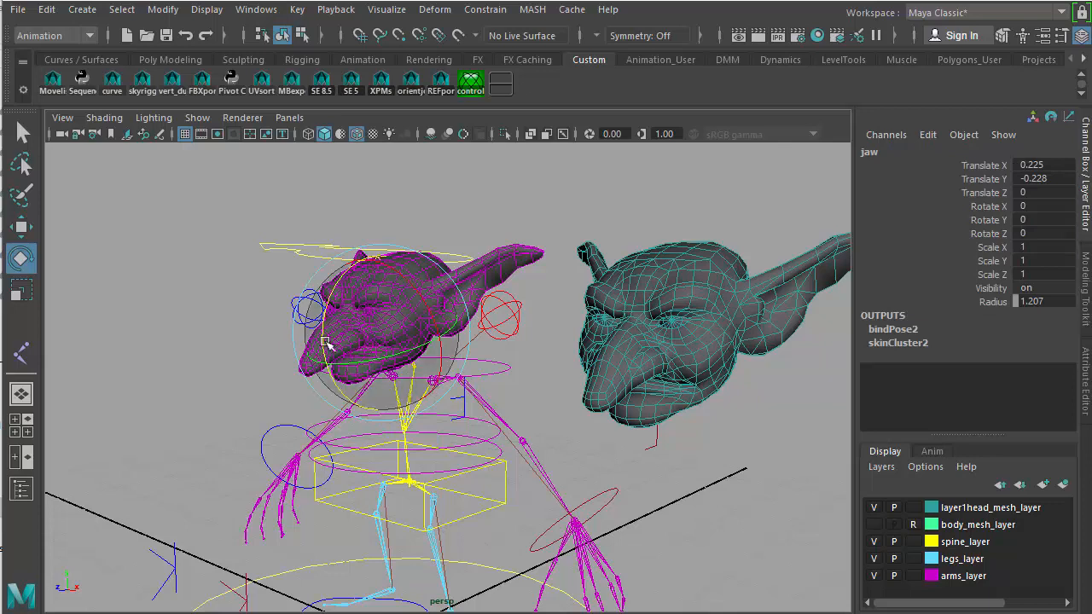
left_click_drag(337, 293, 357, 358)
left_click(531, 368)
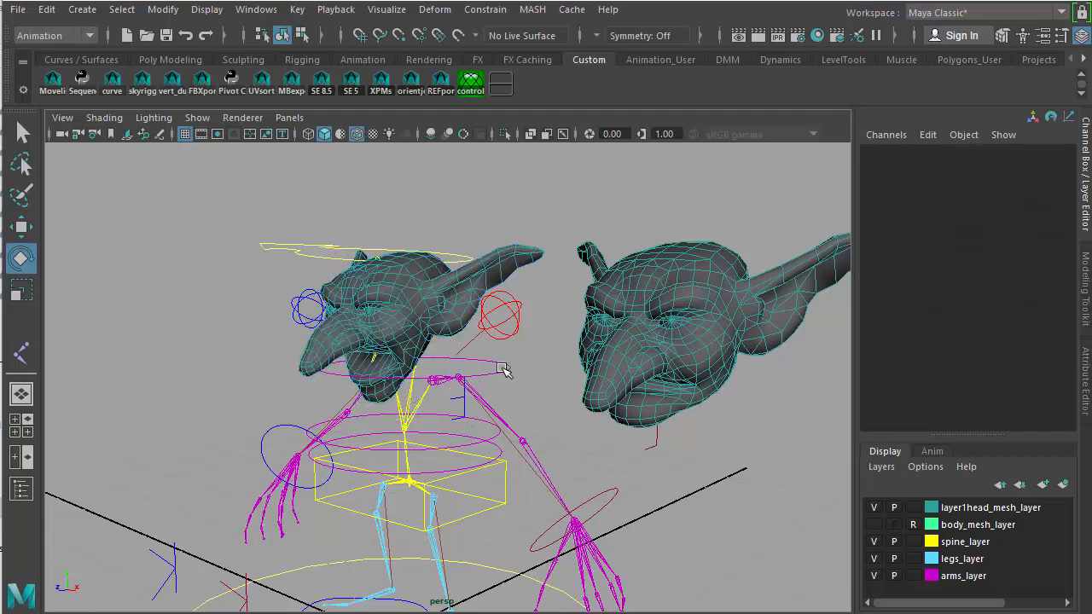
Check the joint chain from joint_L_shoulder up to the hip, and clear the selection
left_click(508, 420)
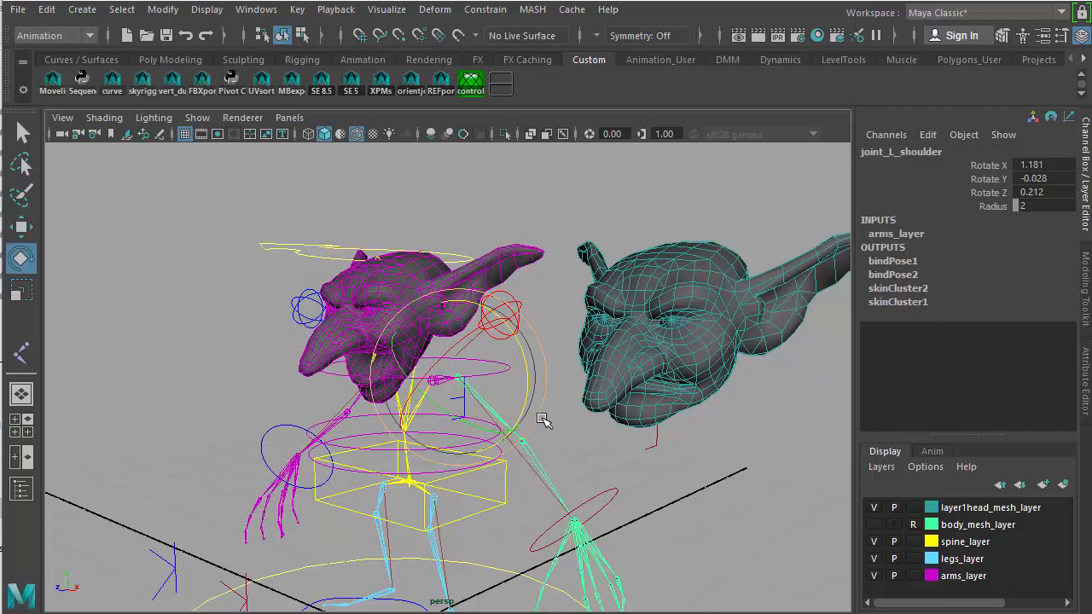
key("Up")
key("Up")
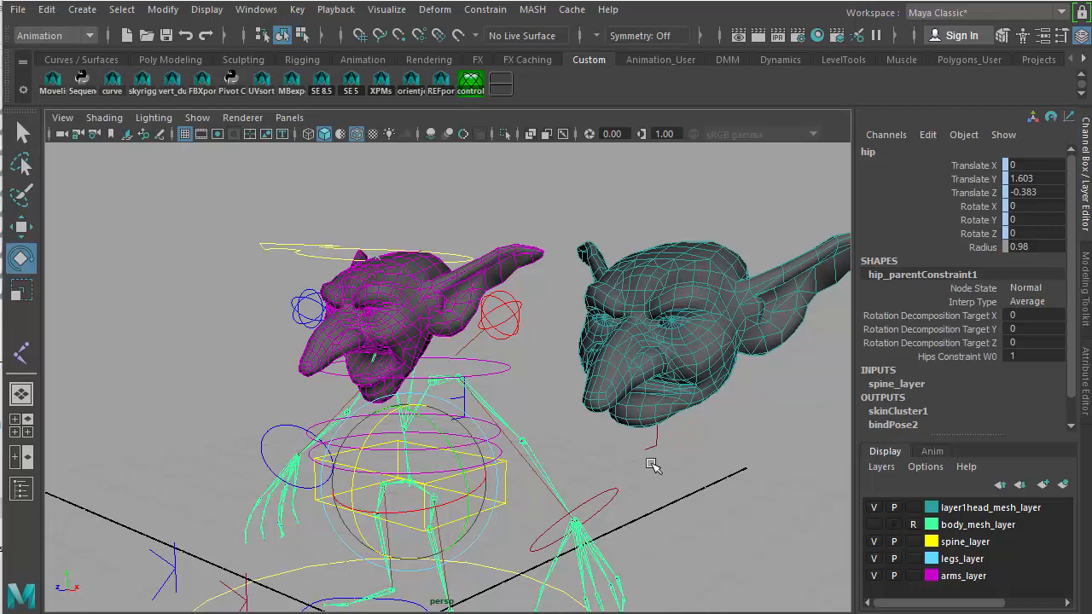
left_click(700, 499)
Bring all three goblin heads into view and show all hidden objects in the scene
middle_click_drag(701, 481, 503, 459, "alt")
right_click_drag(503, 459, 418, 451, "alt")
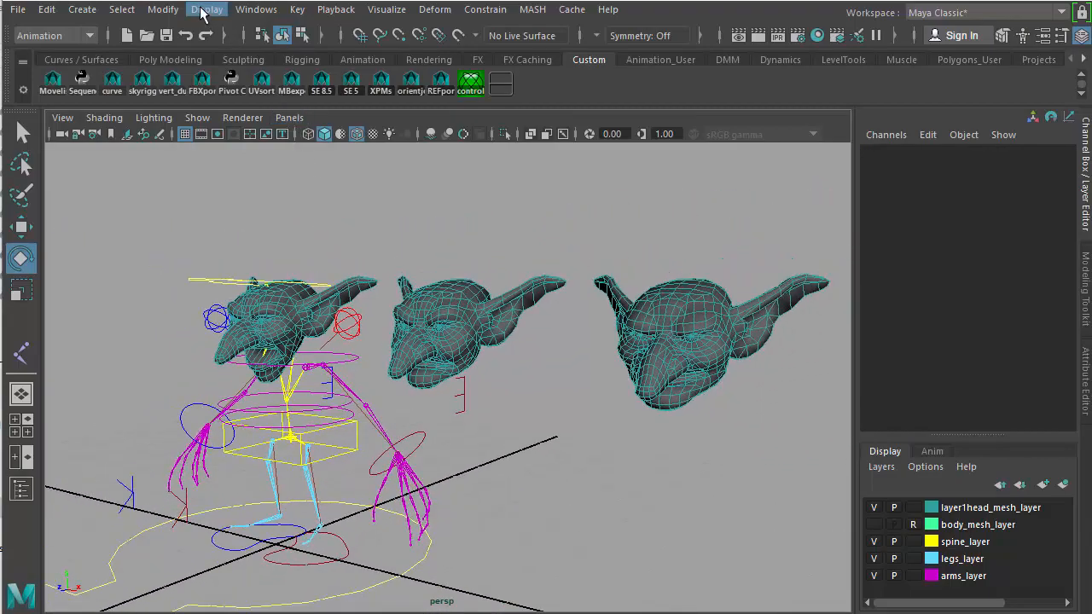
left_click(206, 9)
mouse_move(266, 117)
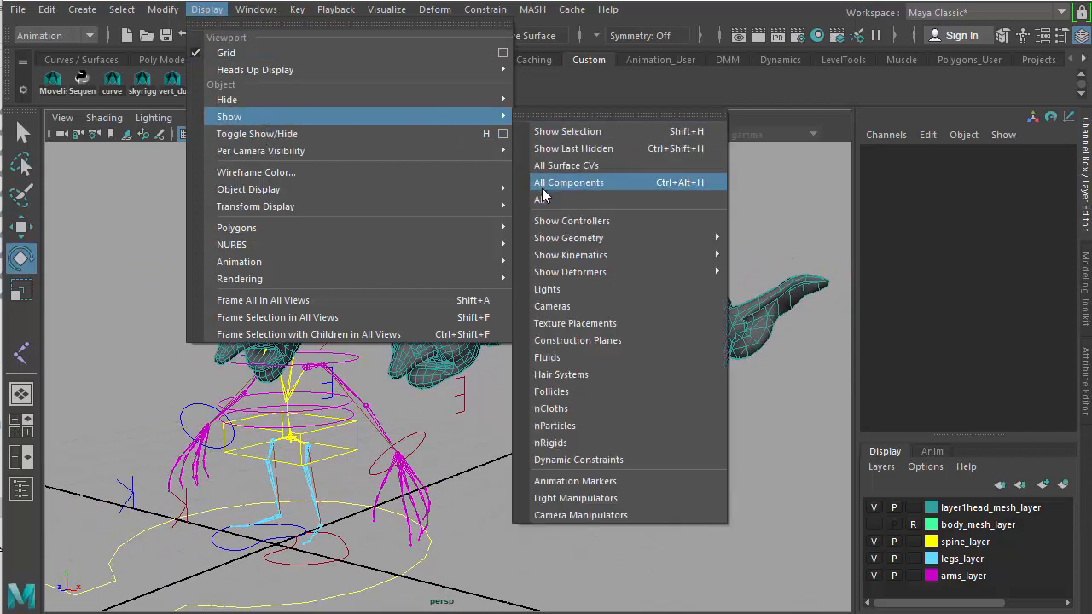
left_click(580, 200)
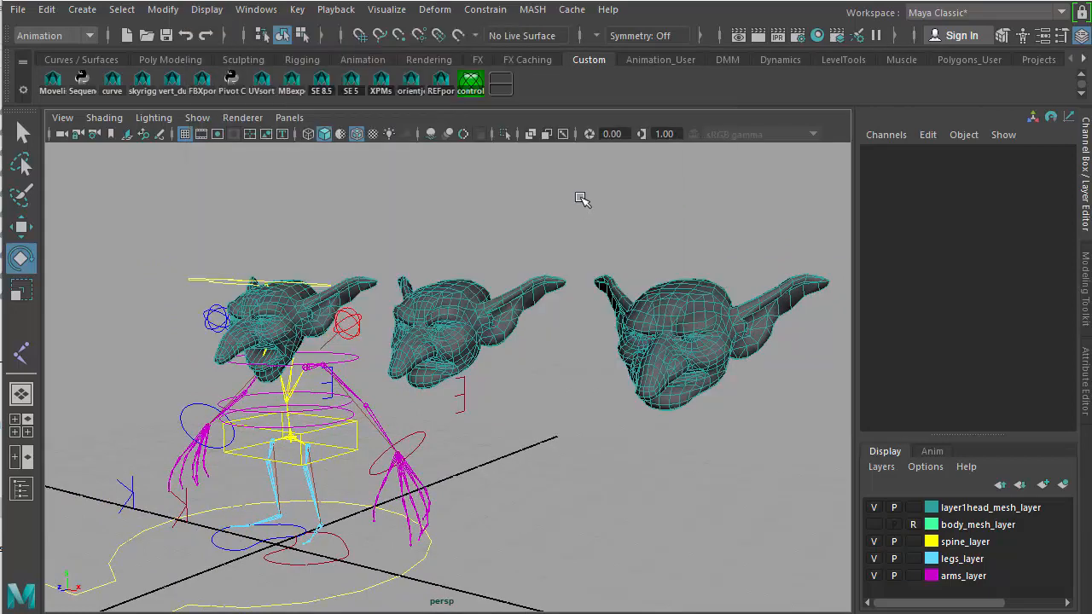
left_click_drag(531, 259, 606, 305)
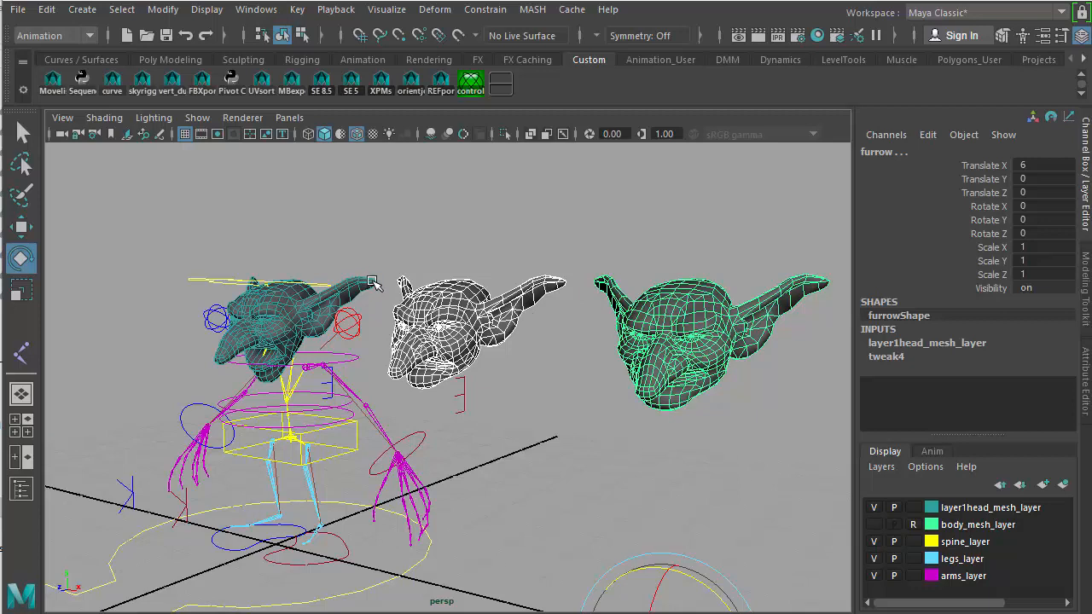
left_click(373, 283, "shift")
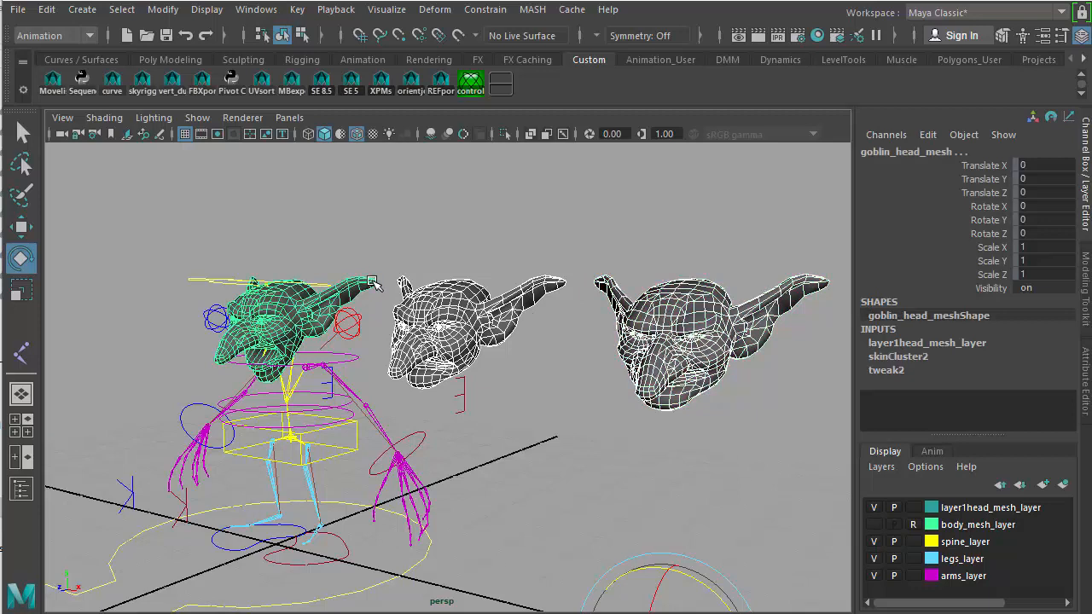
left_click(449, 241)
Open the Outliner clear of the heads and select scowl and furrow, adding goblin_head_mesh last
key("shift+o")
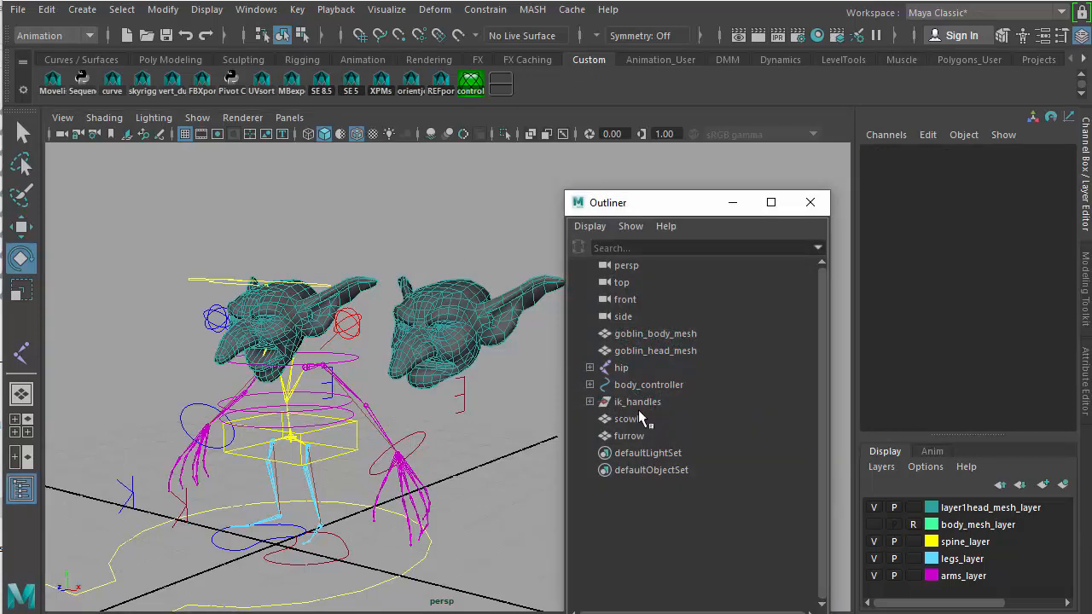
left_click_drag(639, 414, 641, 429)
left_click_drag(664, 213, 859, 186)
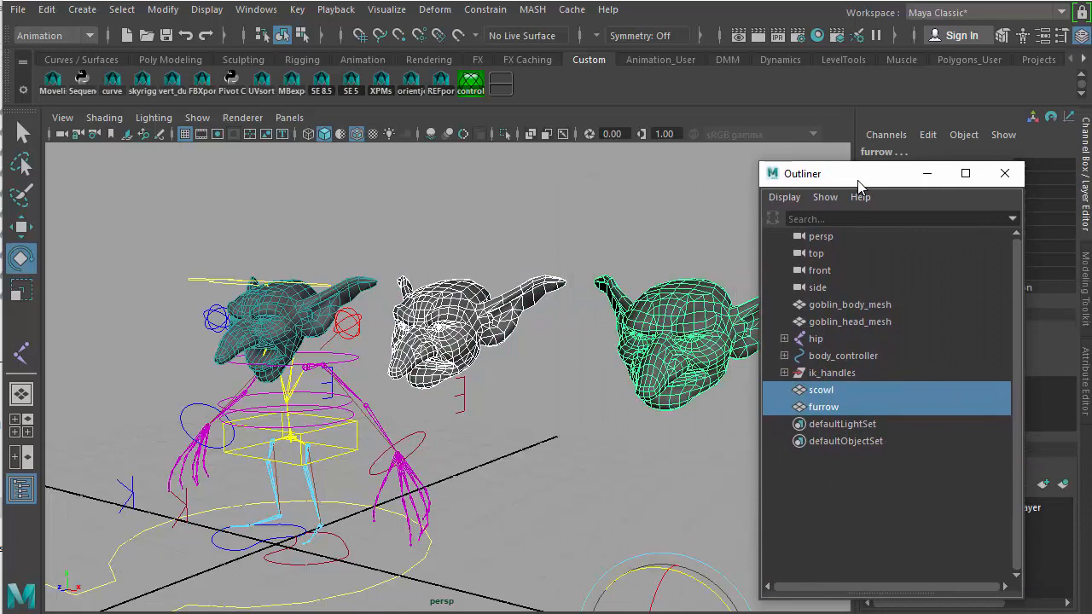
left_click(829, 323, "ctrl")
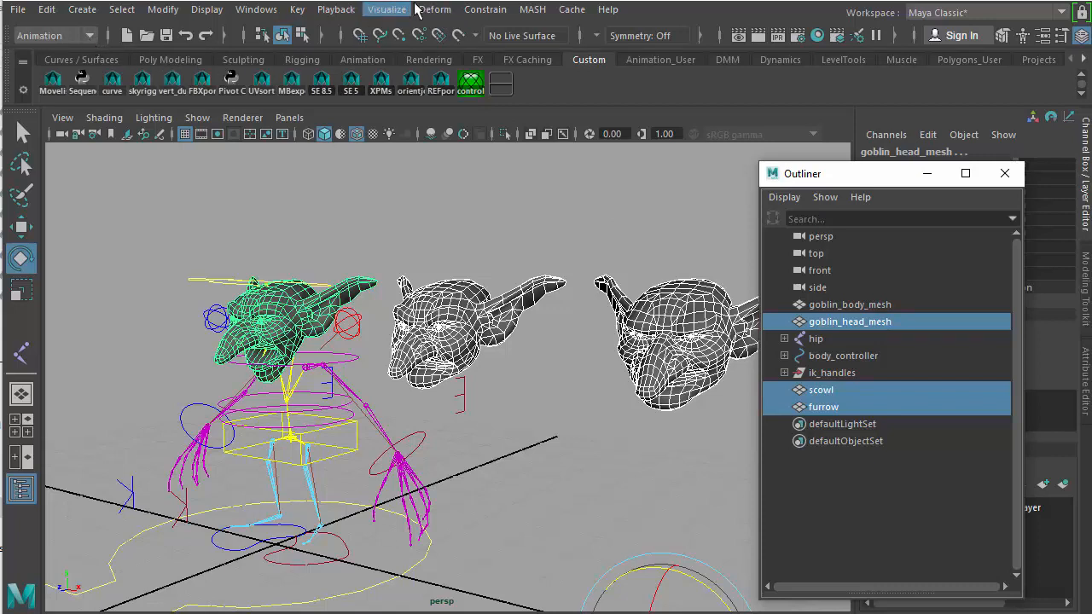
Create a blend shape node named Expression with envelope 1, local origin and topology checking
left_click(435, 9)
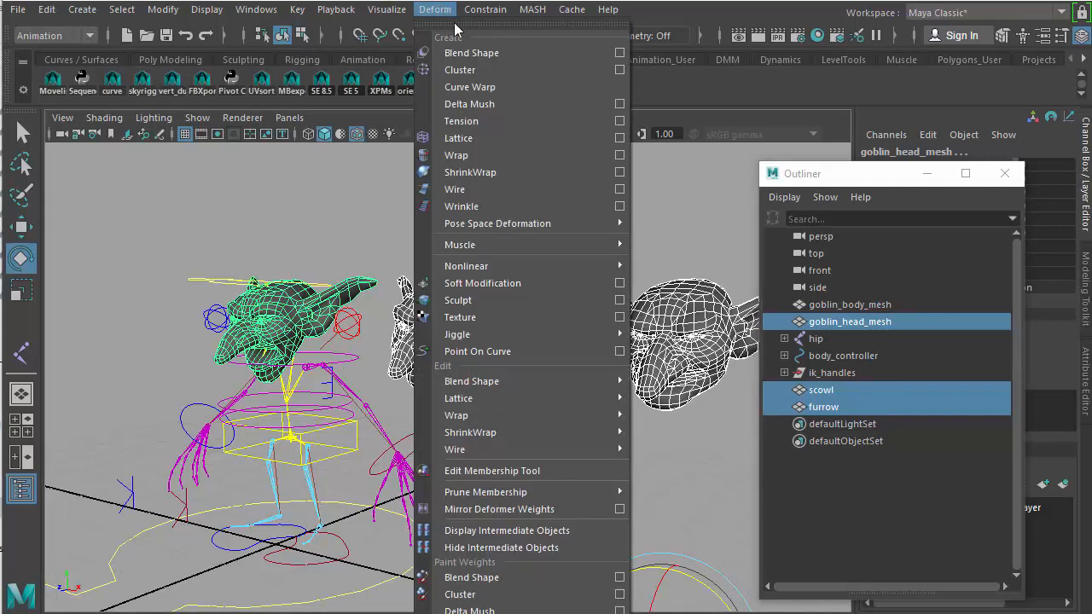
left_click(620, 53)
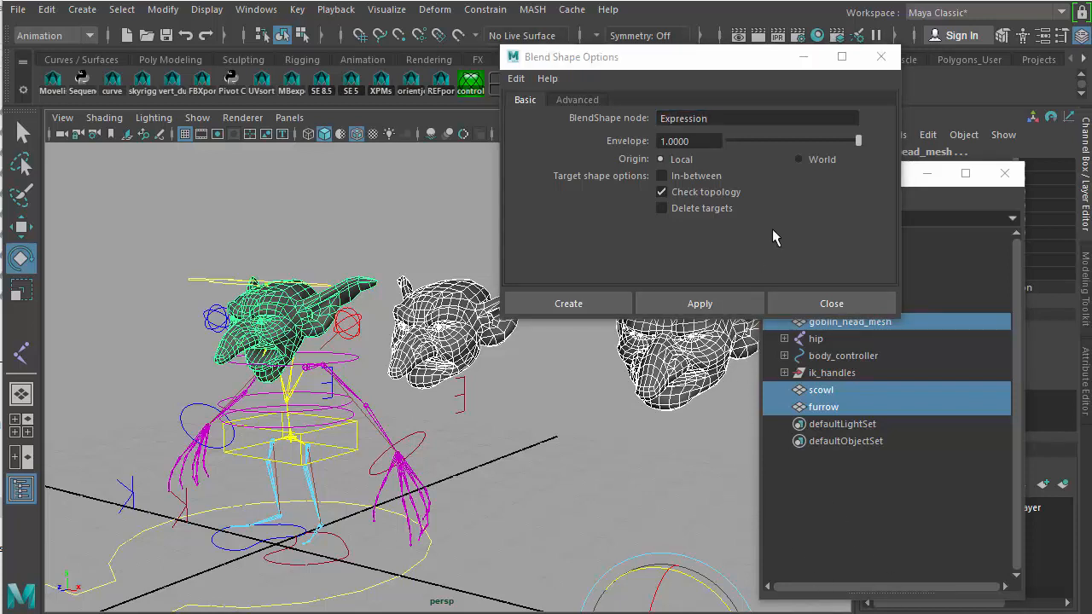
left_click(601, 309)
left_click(570, 352)
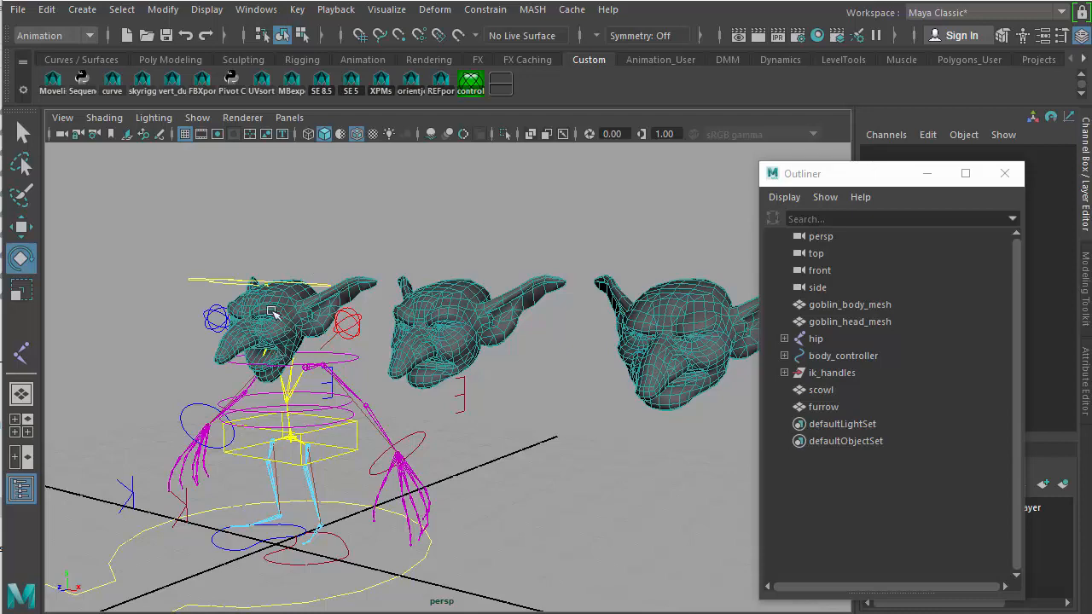
Frame goblin_head_mesh and open the Shape Editor, placed clear of the goblin's face
left_click(352, 285)
key("f")
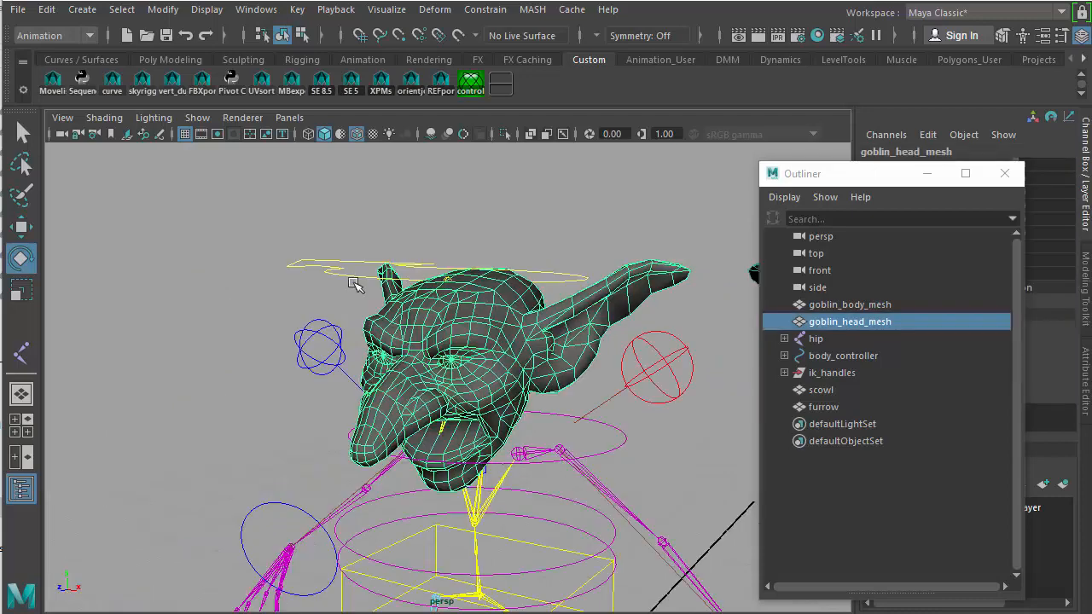
left_click(254, 10)
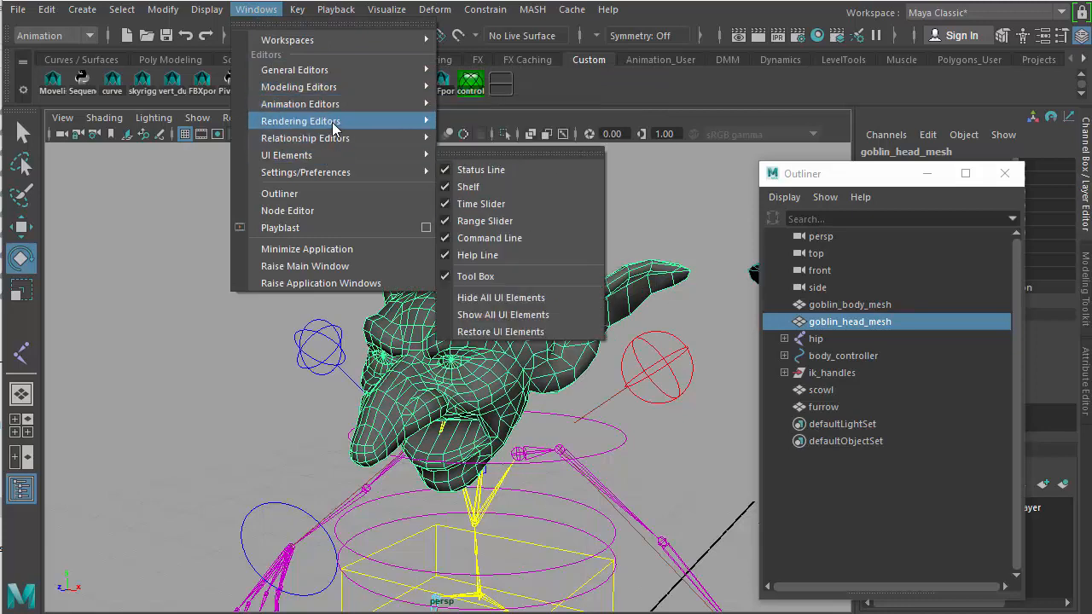
mouse_move(338, 107)
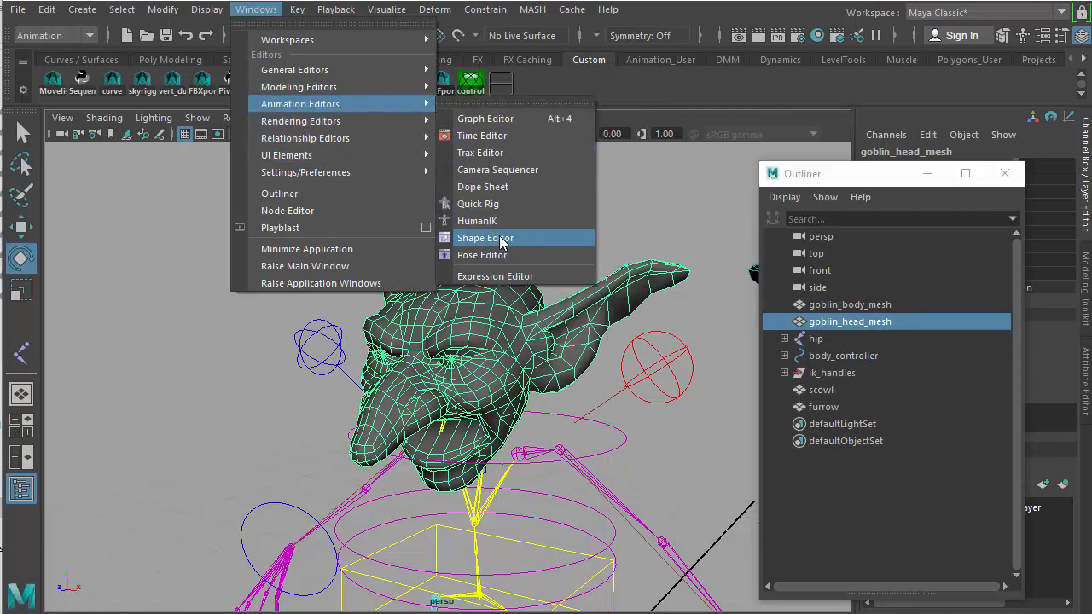
left_click(540, 241)
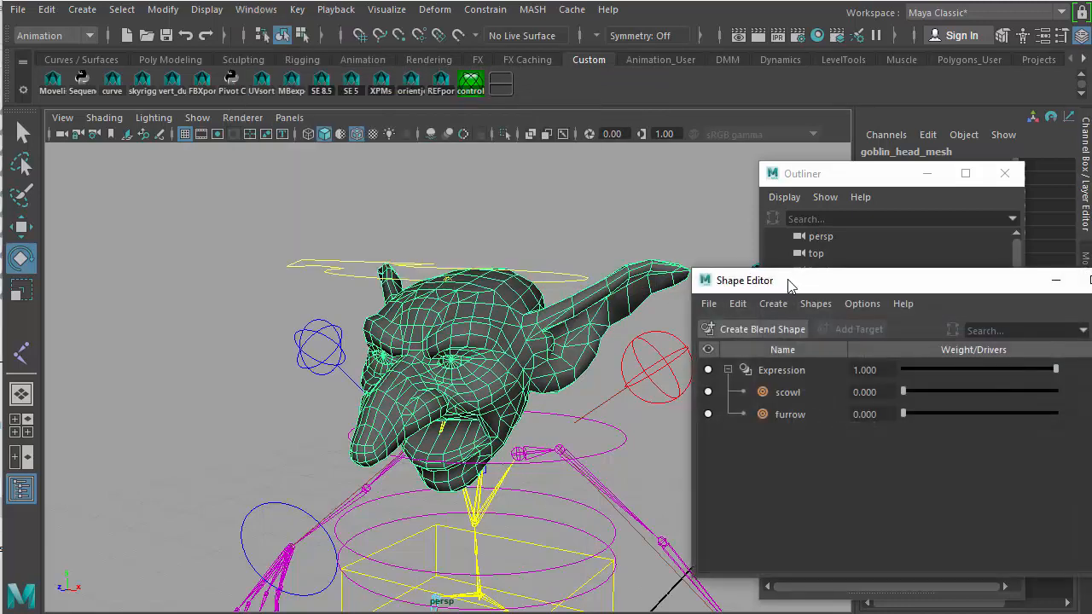
left_click_drag(789, 281, 693, 102)
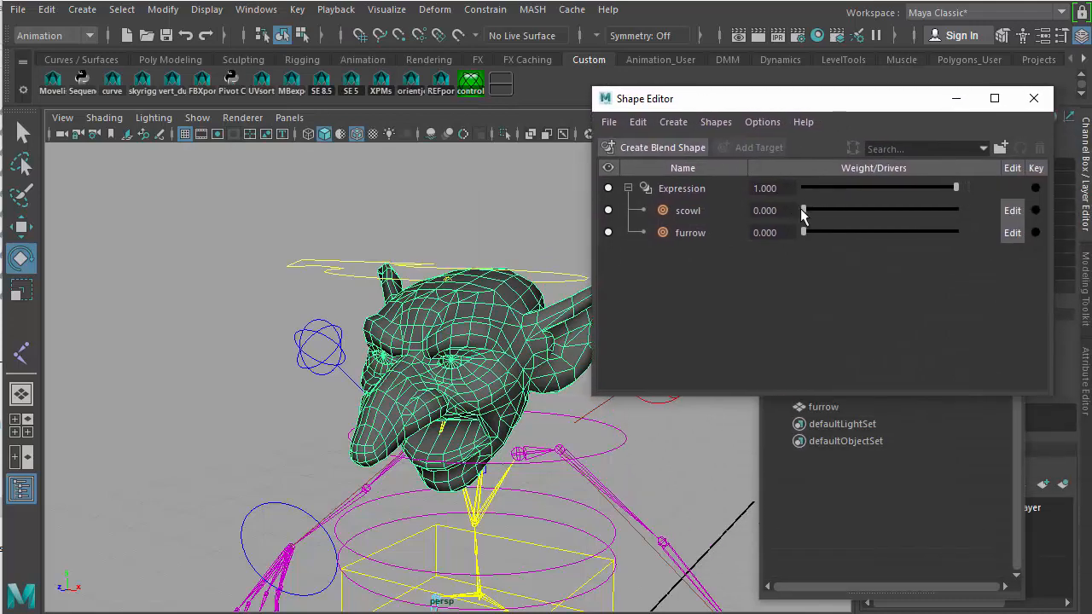
Try out the Expression blend shape weights on the head from front and side, returning them to 0
left_click_drag(804, 209, 799, 230)
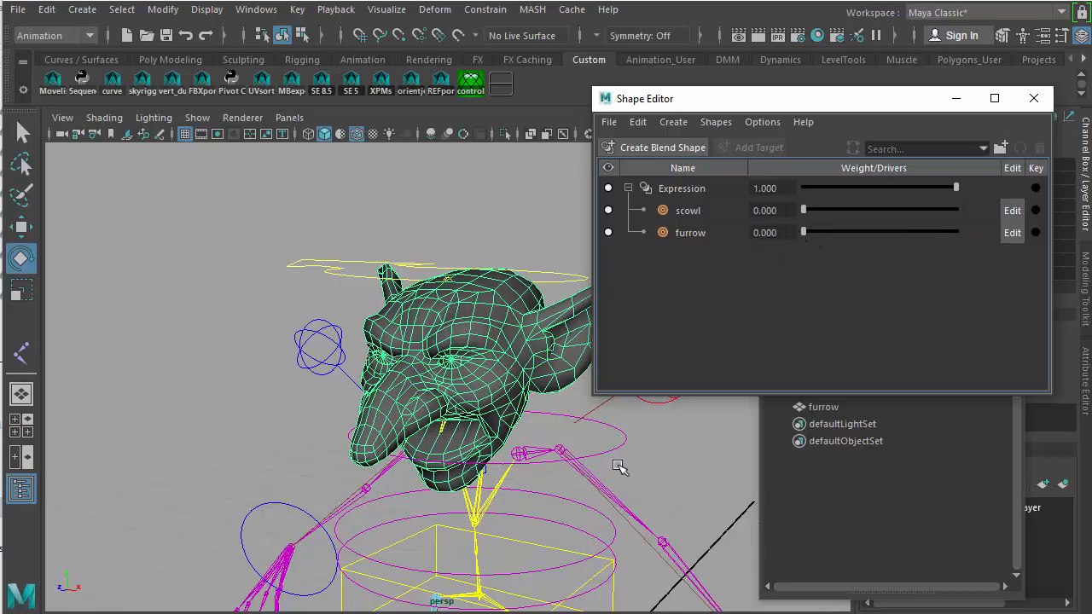
middle_click_drag(610, 466, 478, 448, "alt")
left_click_drag(478, 448, 451, 439, "alt")
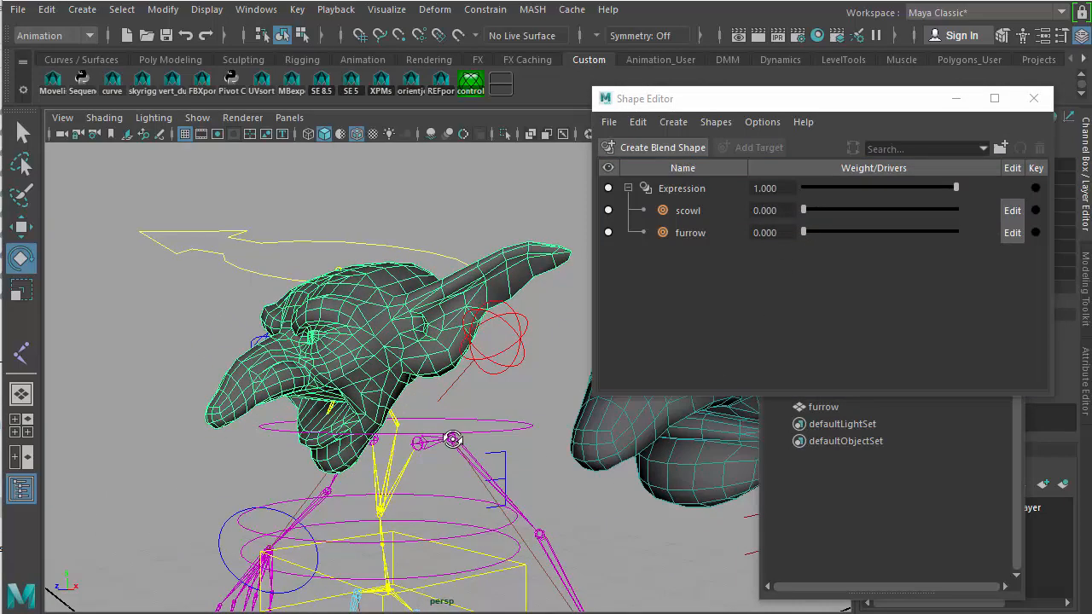
mouse_move(805, 230)
left_mouse_down()
mouse_move(956, 220)
mouse_move(800, 232)
left_mouse_up()
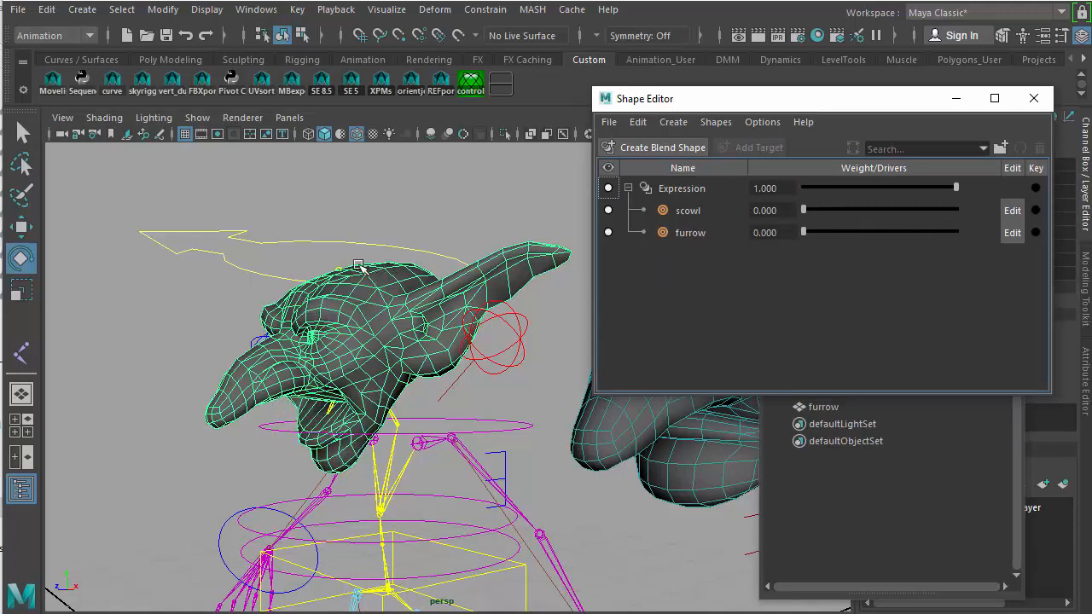
Set the furrow weight to 1 while inspecting the jaw joints in wireframe, and restore the shaded display
left_click(359, 181)
key("4")
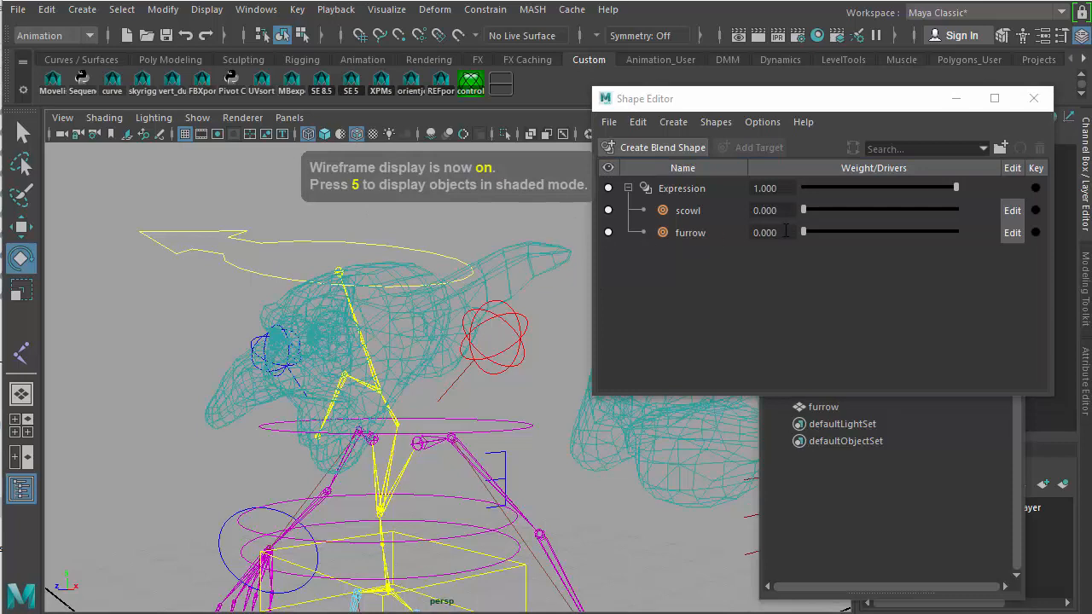
left_click_drag(806, 231, 964, 242)
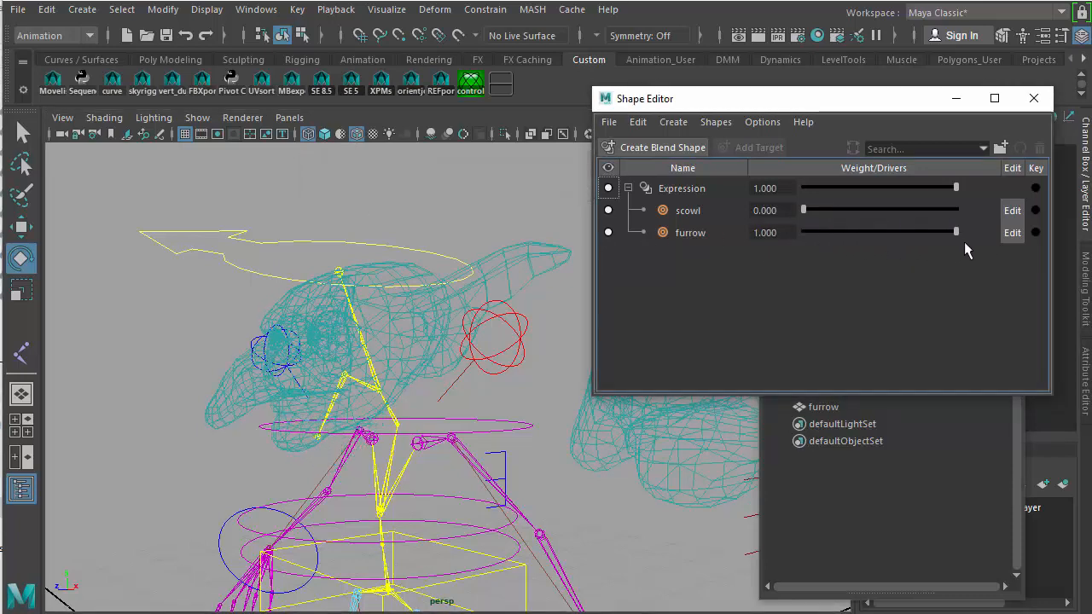
left_click(439, 239)
key("5")
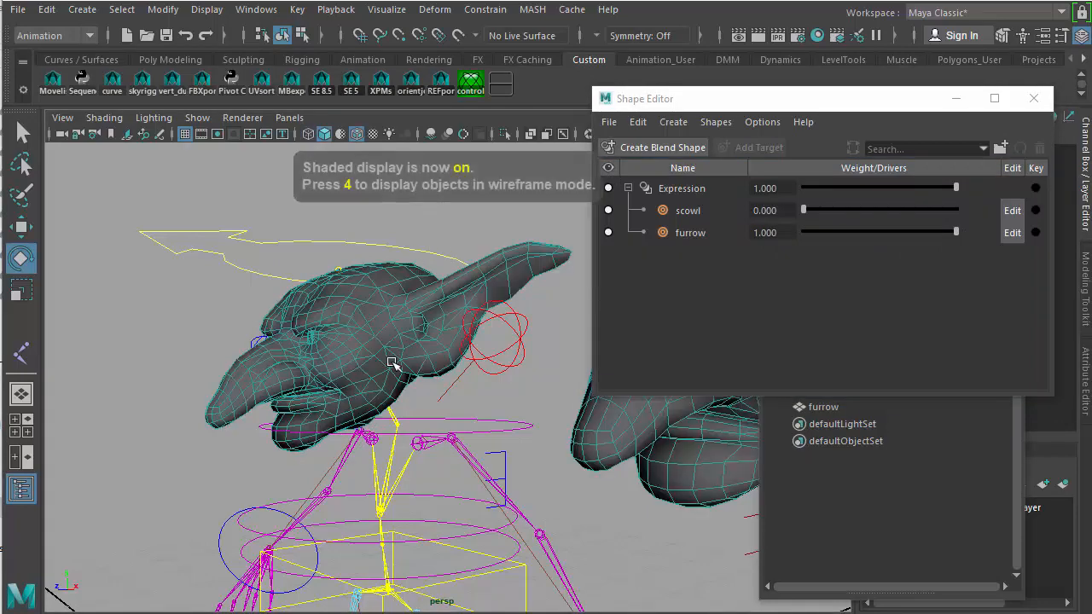
left_click(543, 260)
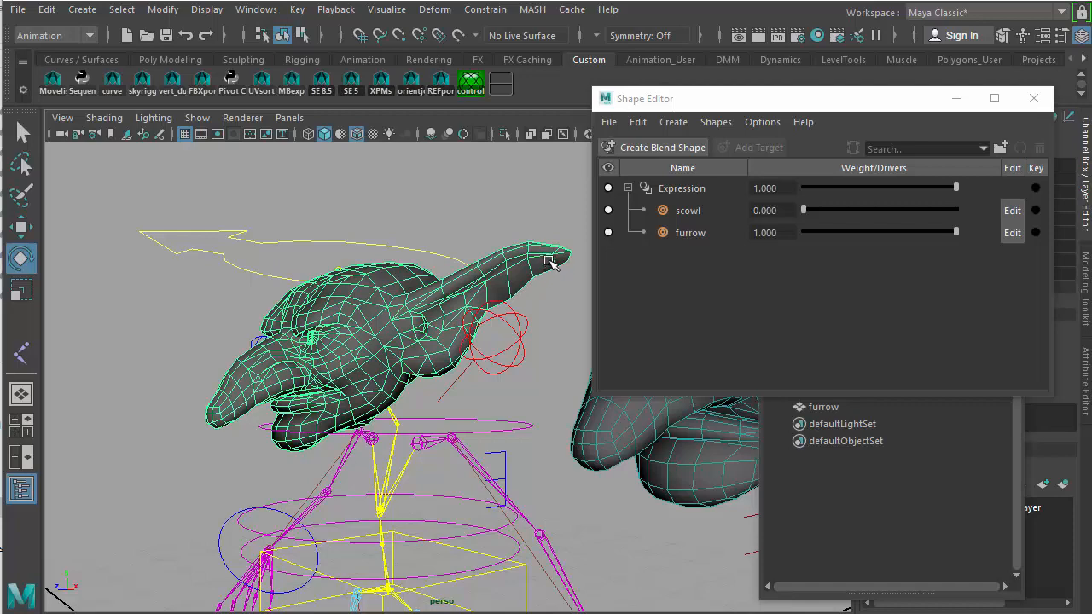
left_click(513, 201)
left_click(543, 253)
right_click(540, 248)
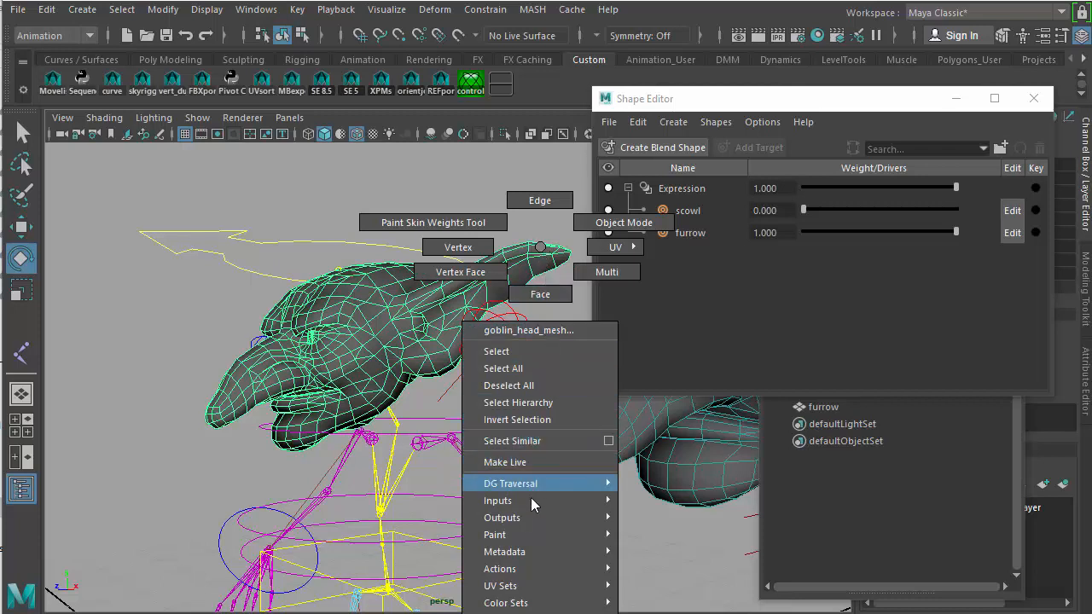
mouse_move(530, 501)
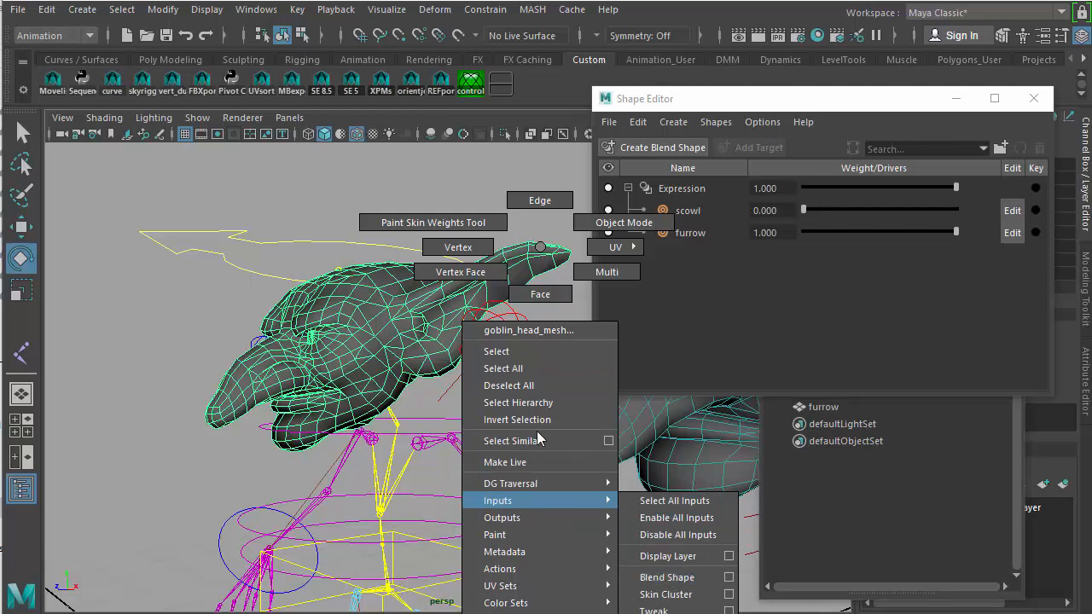
left_click(433, 223)
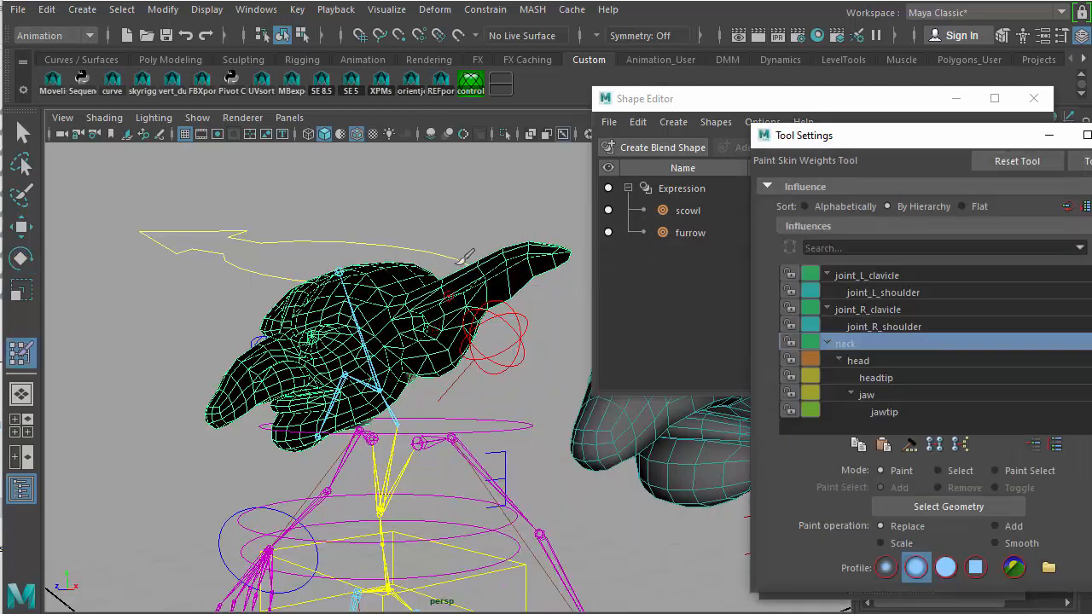
left_click(22, 132)
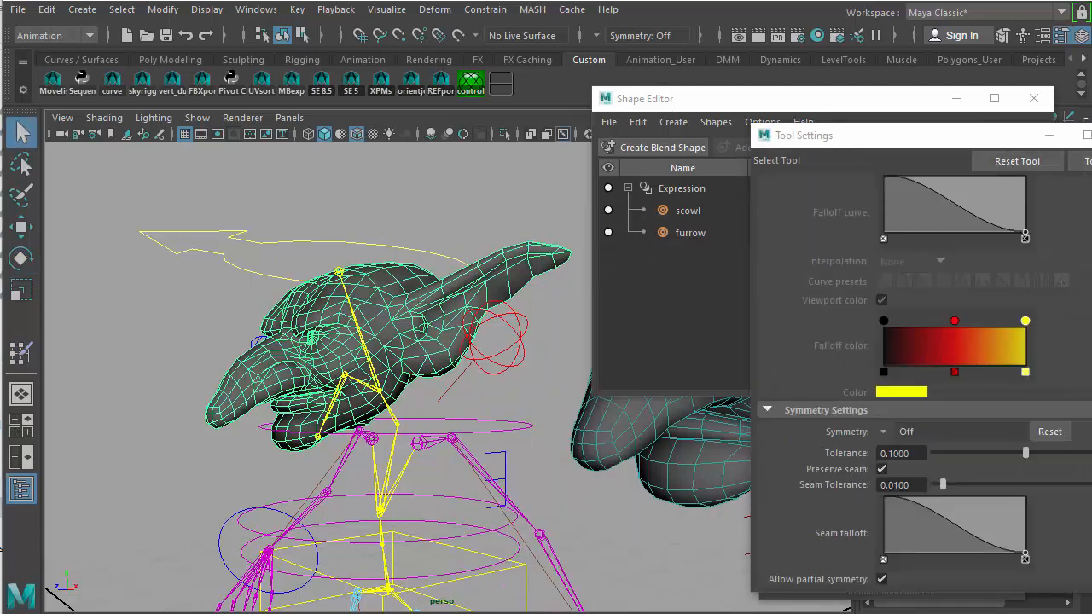
left_click(1091, 134)
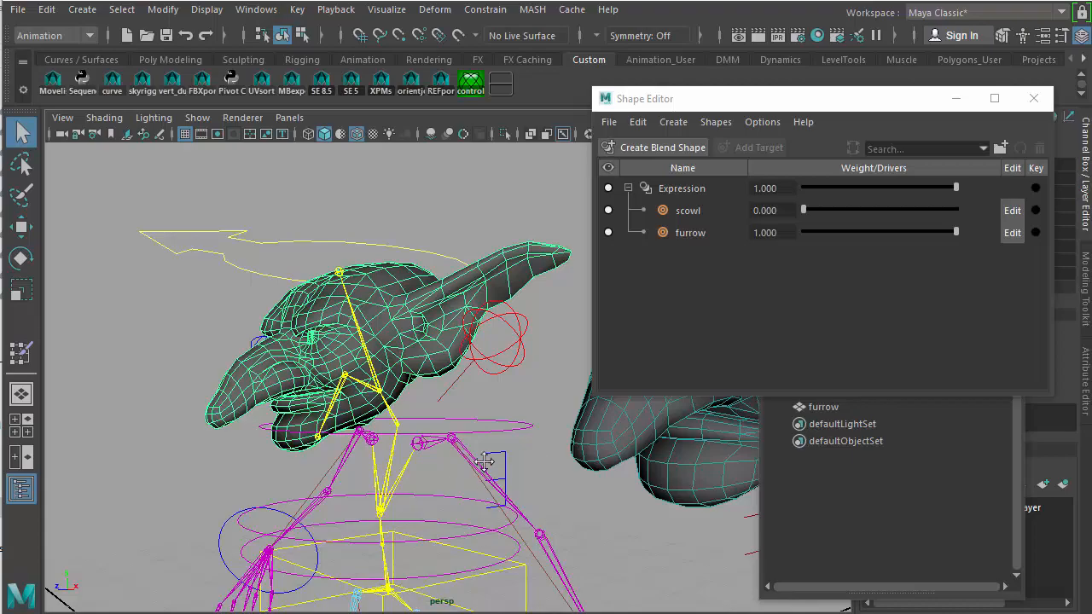
Open the list of input operations for goblin_head_mesh and reorder it so the Skin Cluster sits above the Expression Blend Shape
left_click_drag(483, 461, 459, 376, "alt")
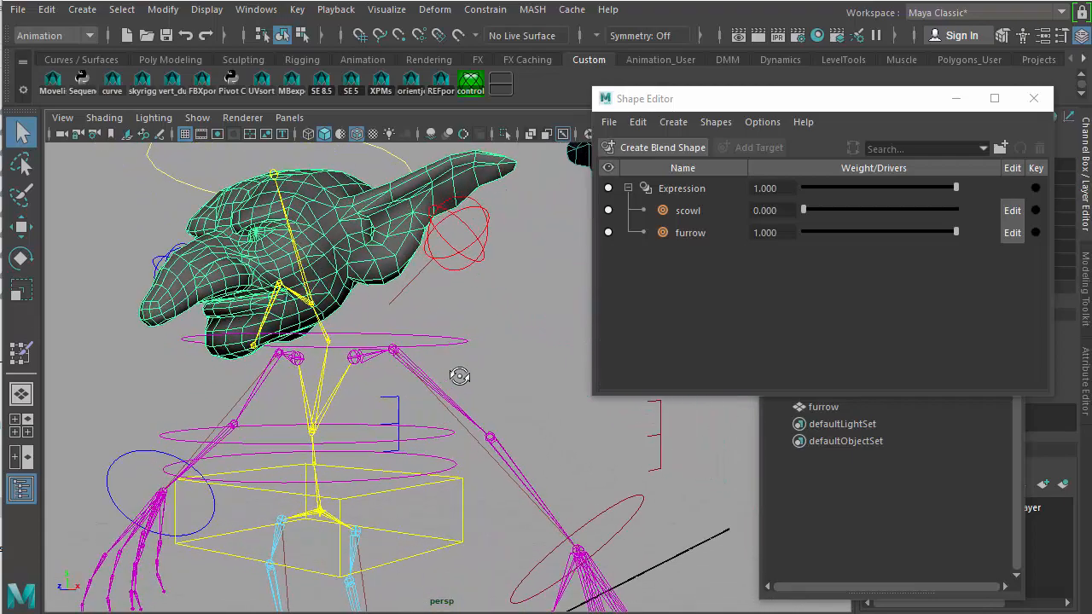
right_click(491, 164)
right_click_drag(486, 164, 649, 539)
left_click_drag(559, 96, 518, 172)
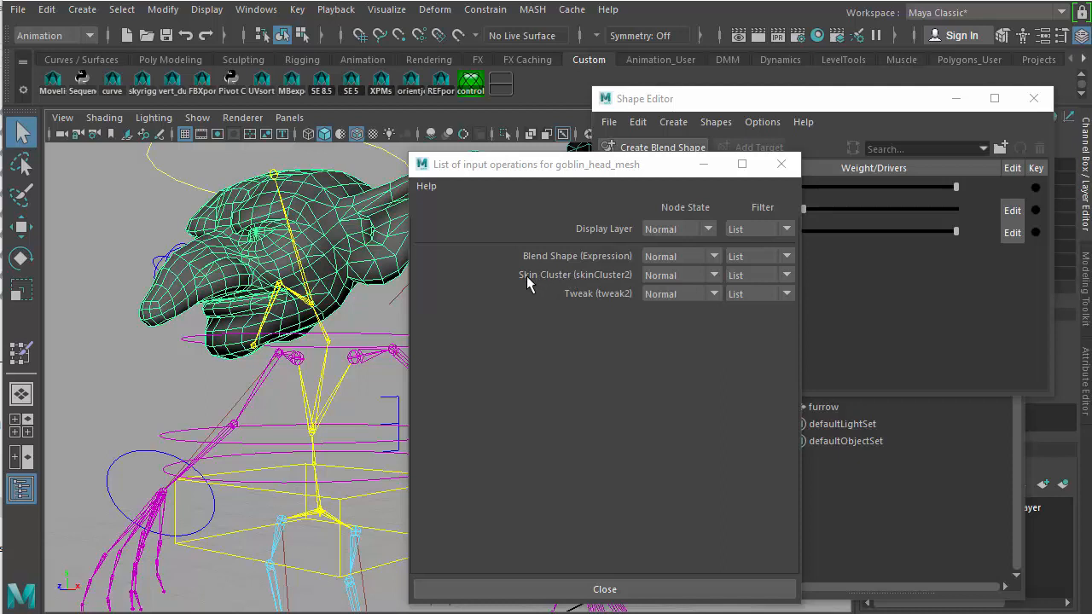
middle_click_drag(574, 281, 573, 282)
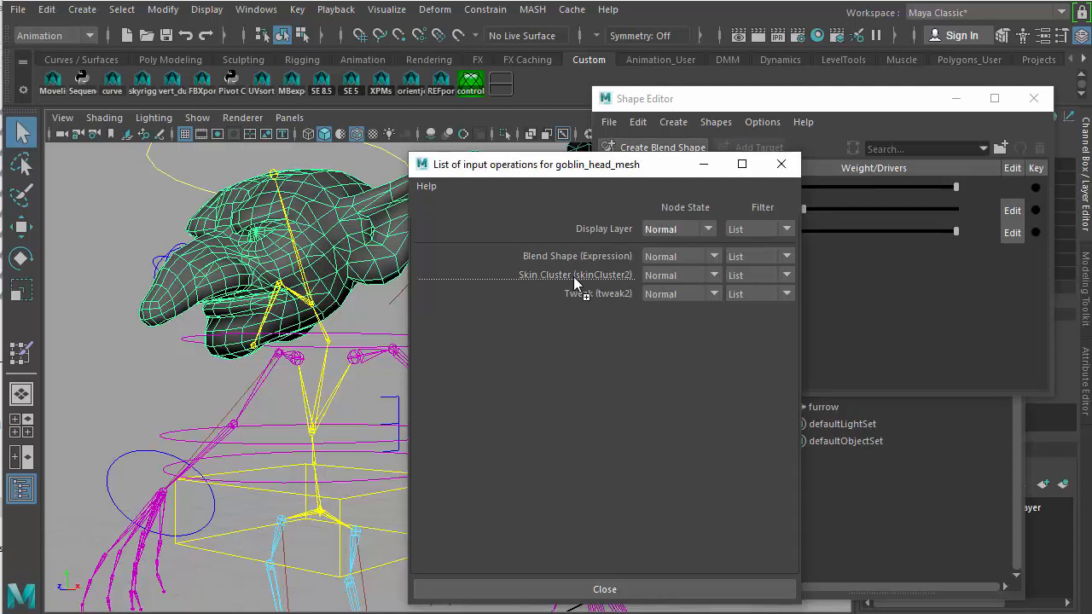
middle_click_drag(575, 280, 573, 262)
middle_click_drag(587, 295, 579, 273)
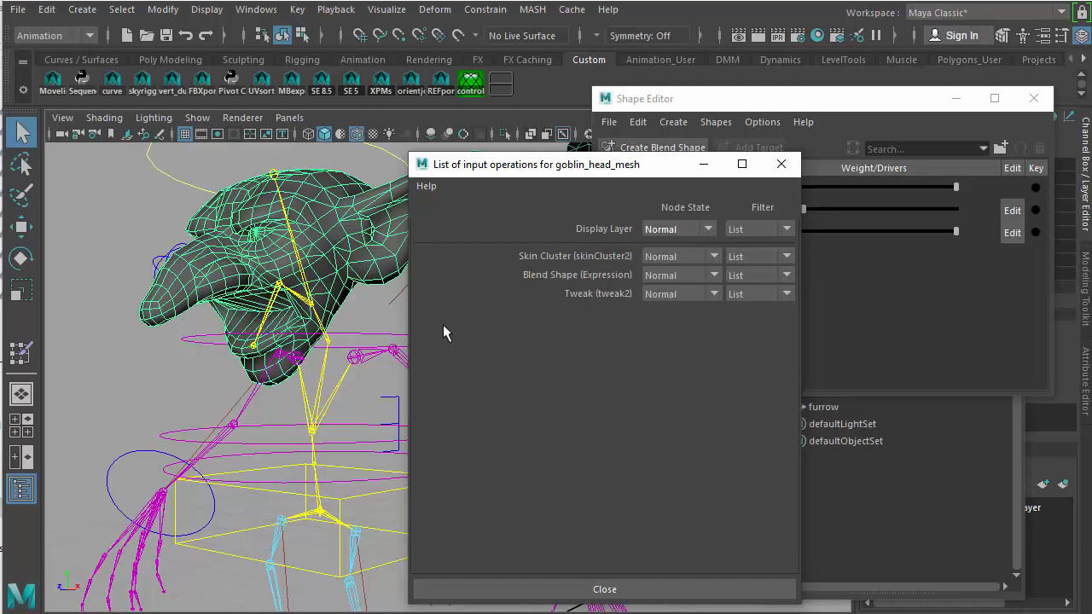
left_click(781, 165)
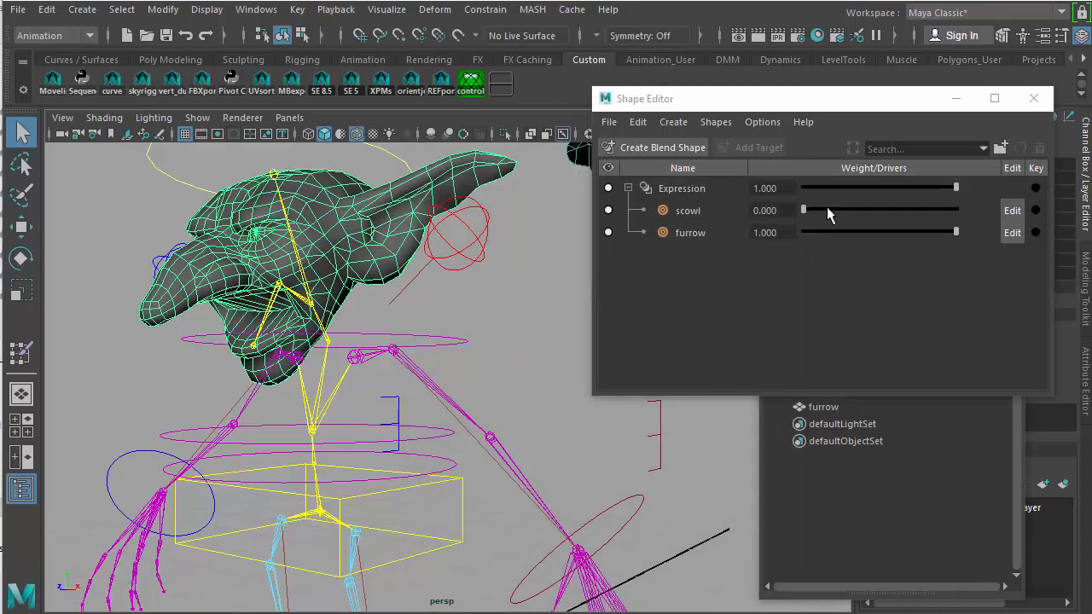
Try out the scowl weight, return scowl and furrow to 0, and rotate the jaw joint upward to close the goblin's mouth
left_click_drag(827, 209, 779, 186)
left_click_drag(913, 231, 802, 243)
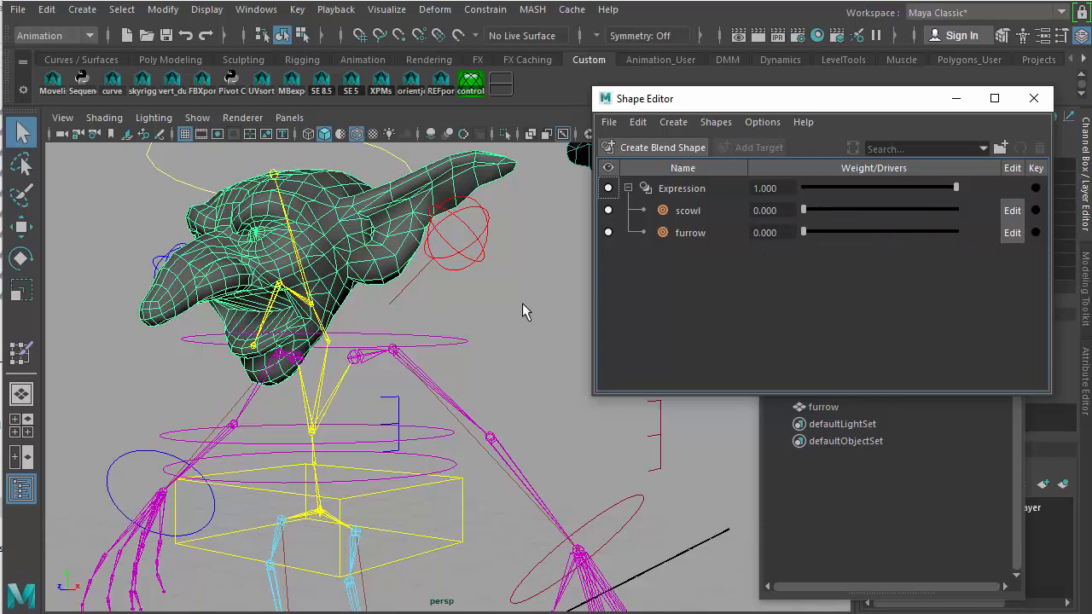
left_click(284, 291)
key("e")
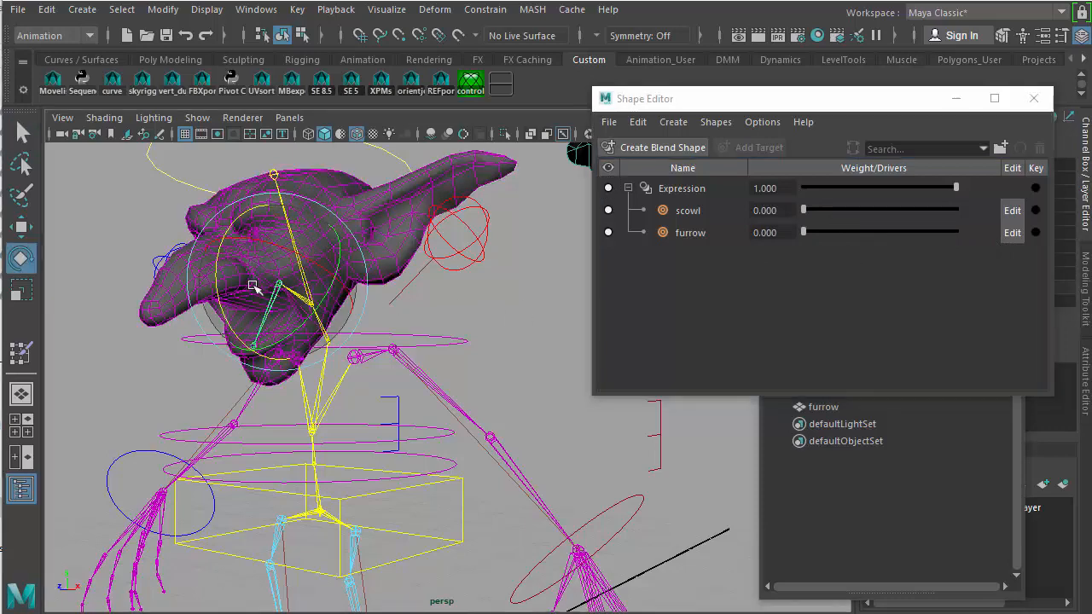
left_click_drag(252, 286, 269, 256)
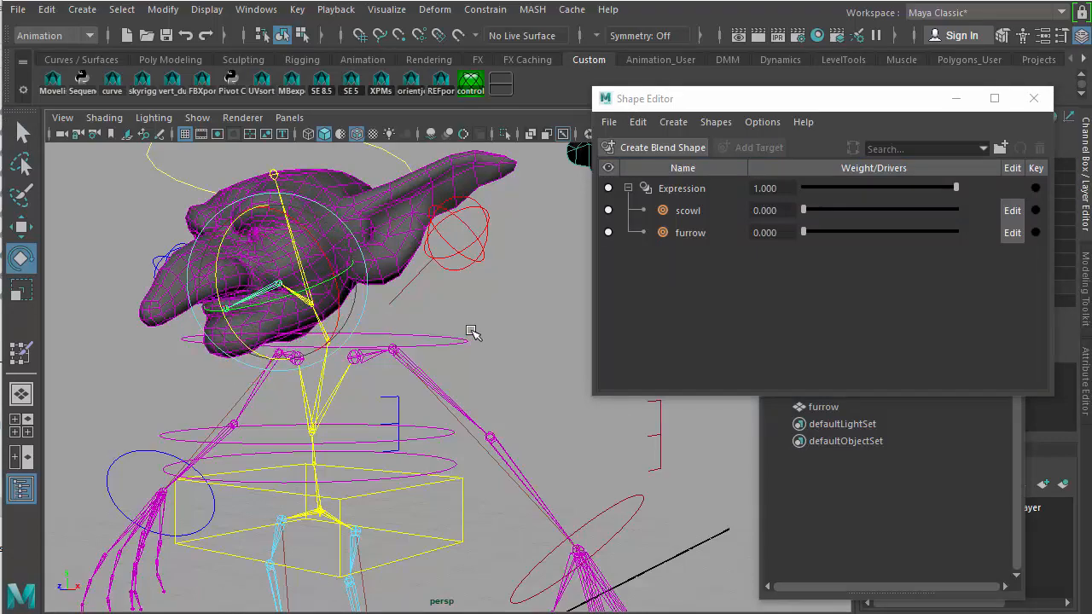
Check the scowl shape on the closed-mouth head from a front three-quarter view, returning its weight to 0
left_click_drag(474, 334, 294, 343, "alt")
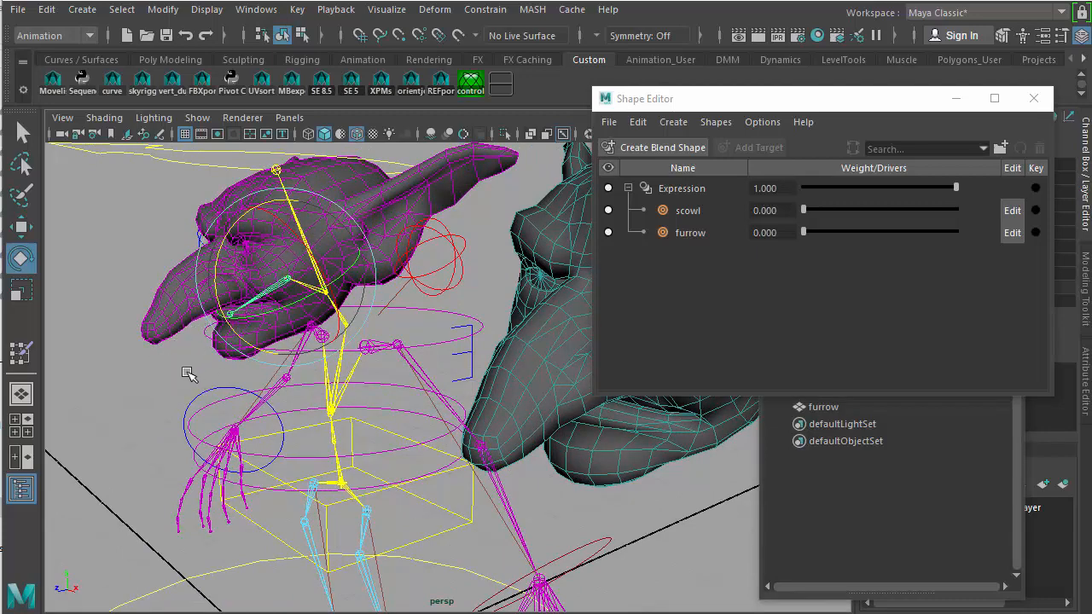
left_click_drag(139, 377, 208, 370, "alt")
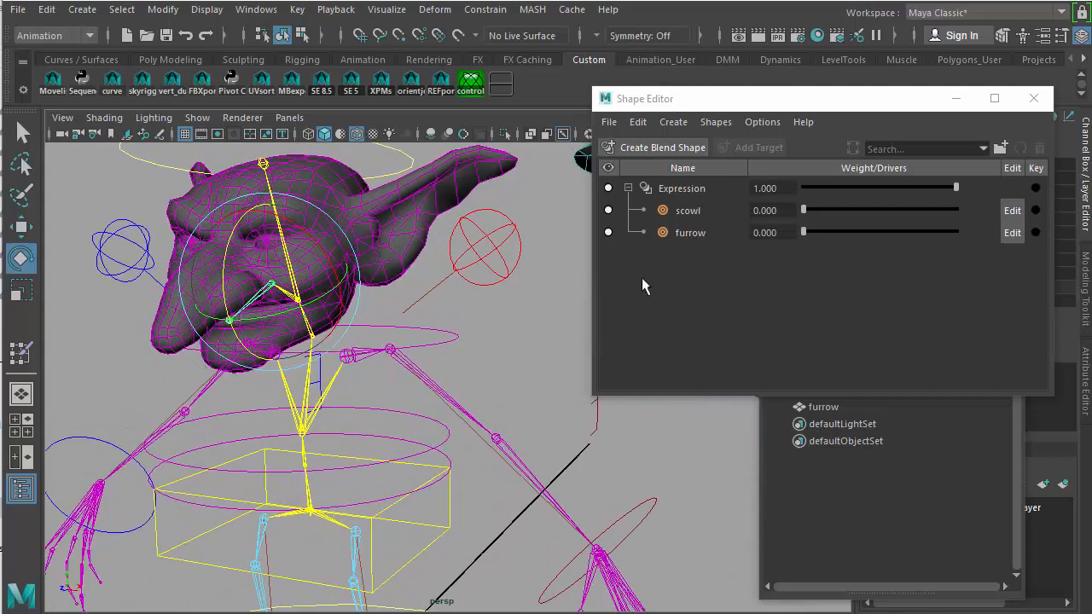
left_click_drag(832, 211, 785, 235)
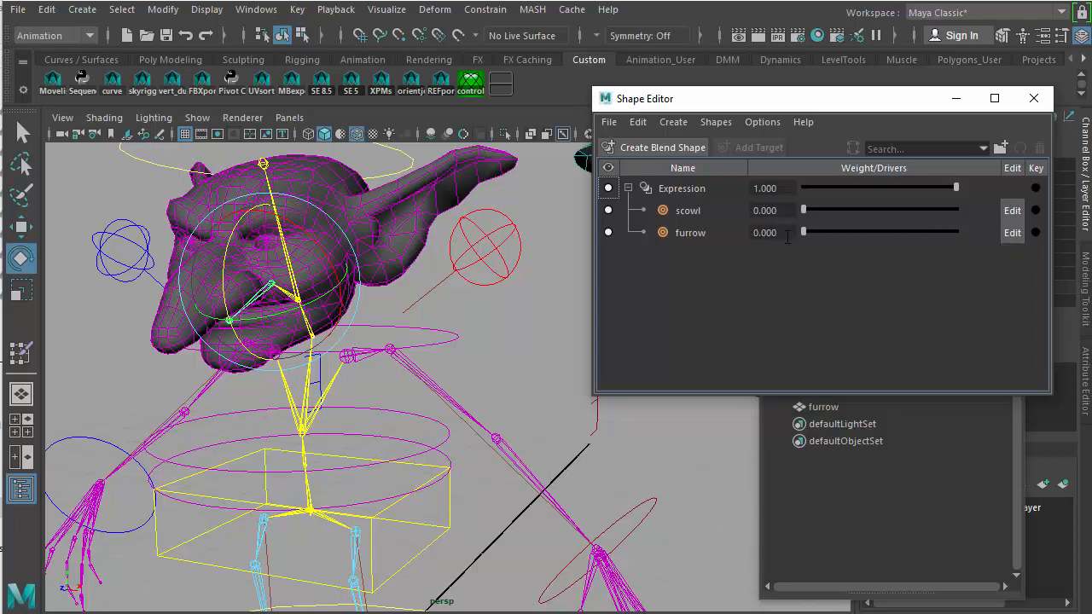